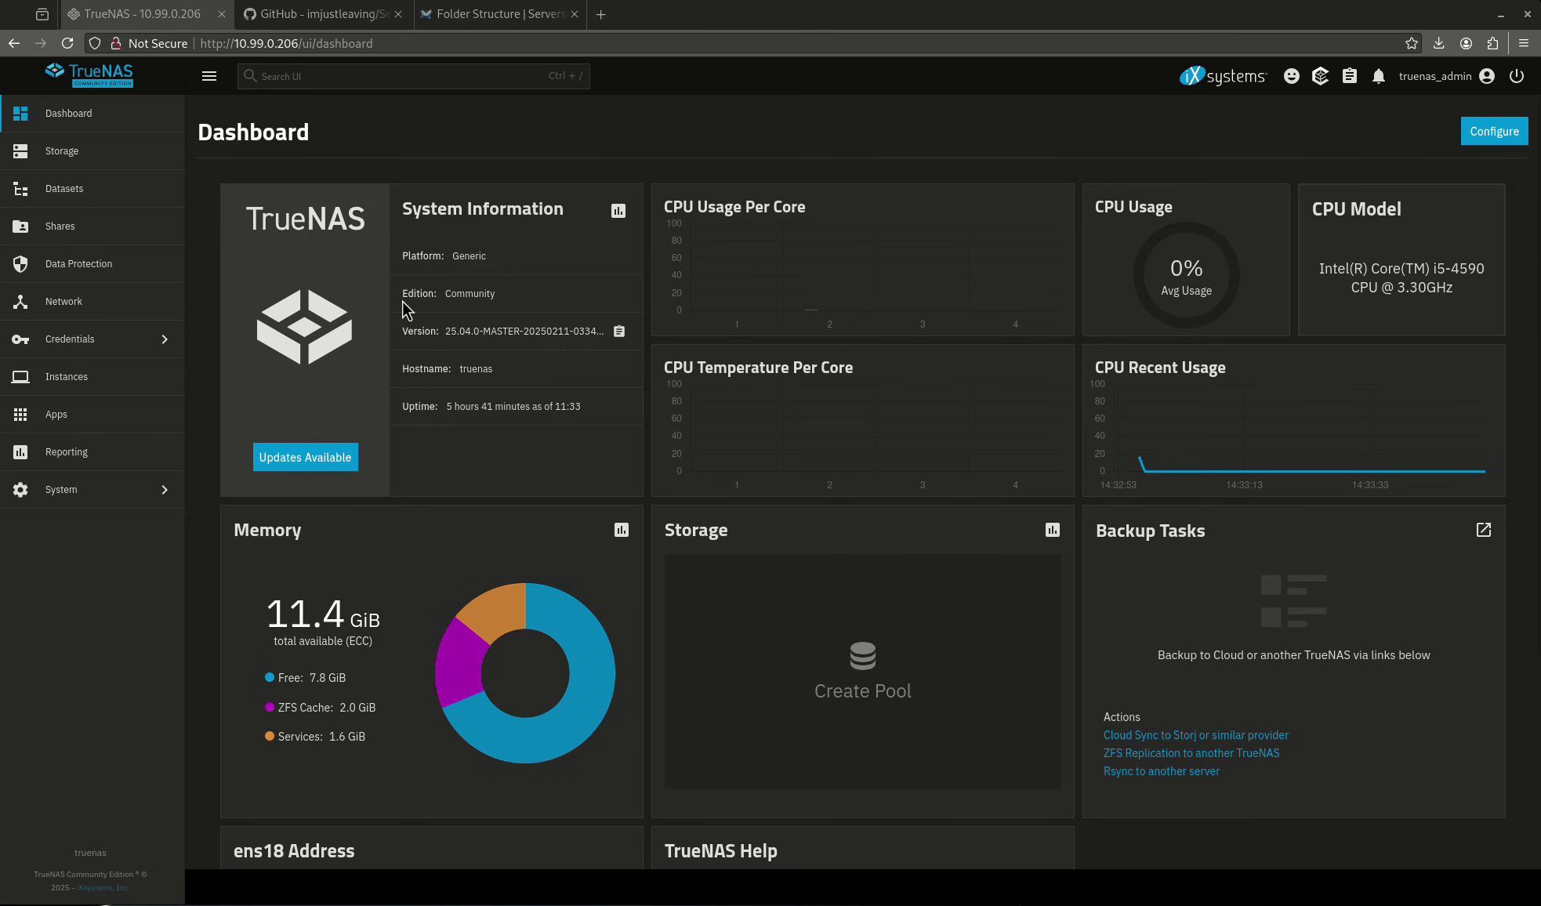
# - Look over the Storage, Datasets and Apps pages, which show no pools or installed apps yet
pyautogui.click(148, 157)
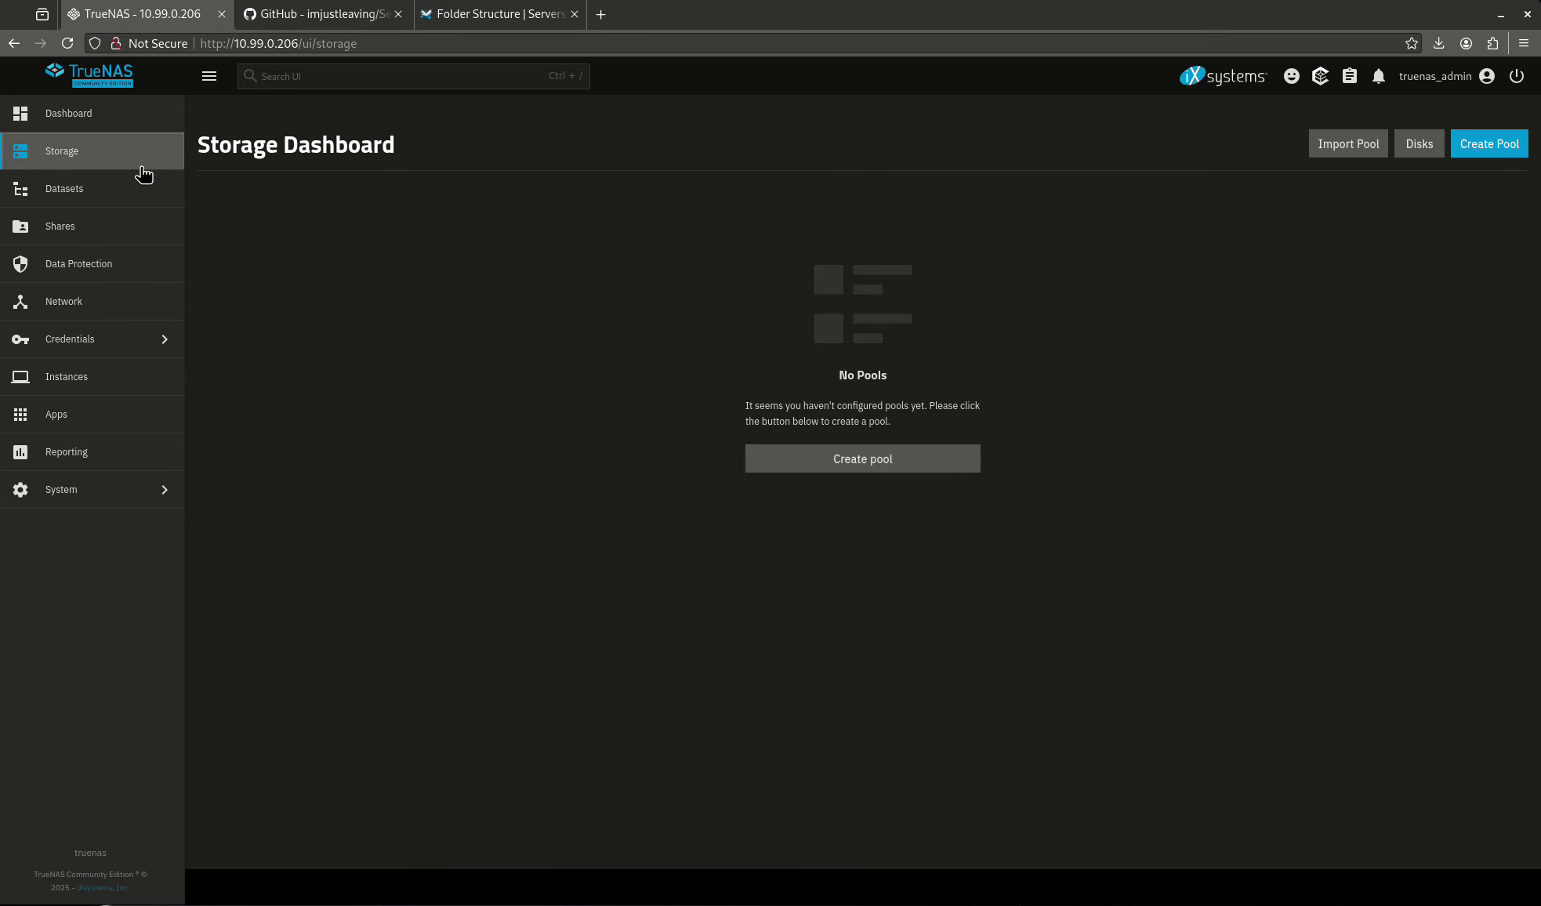
pyautogui.click(125, 196)
pyautogui.click(102, 415)
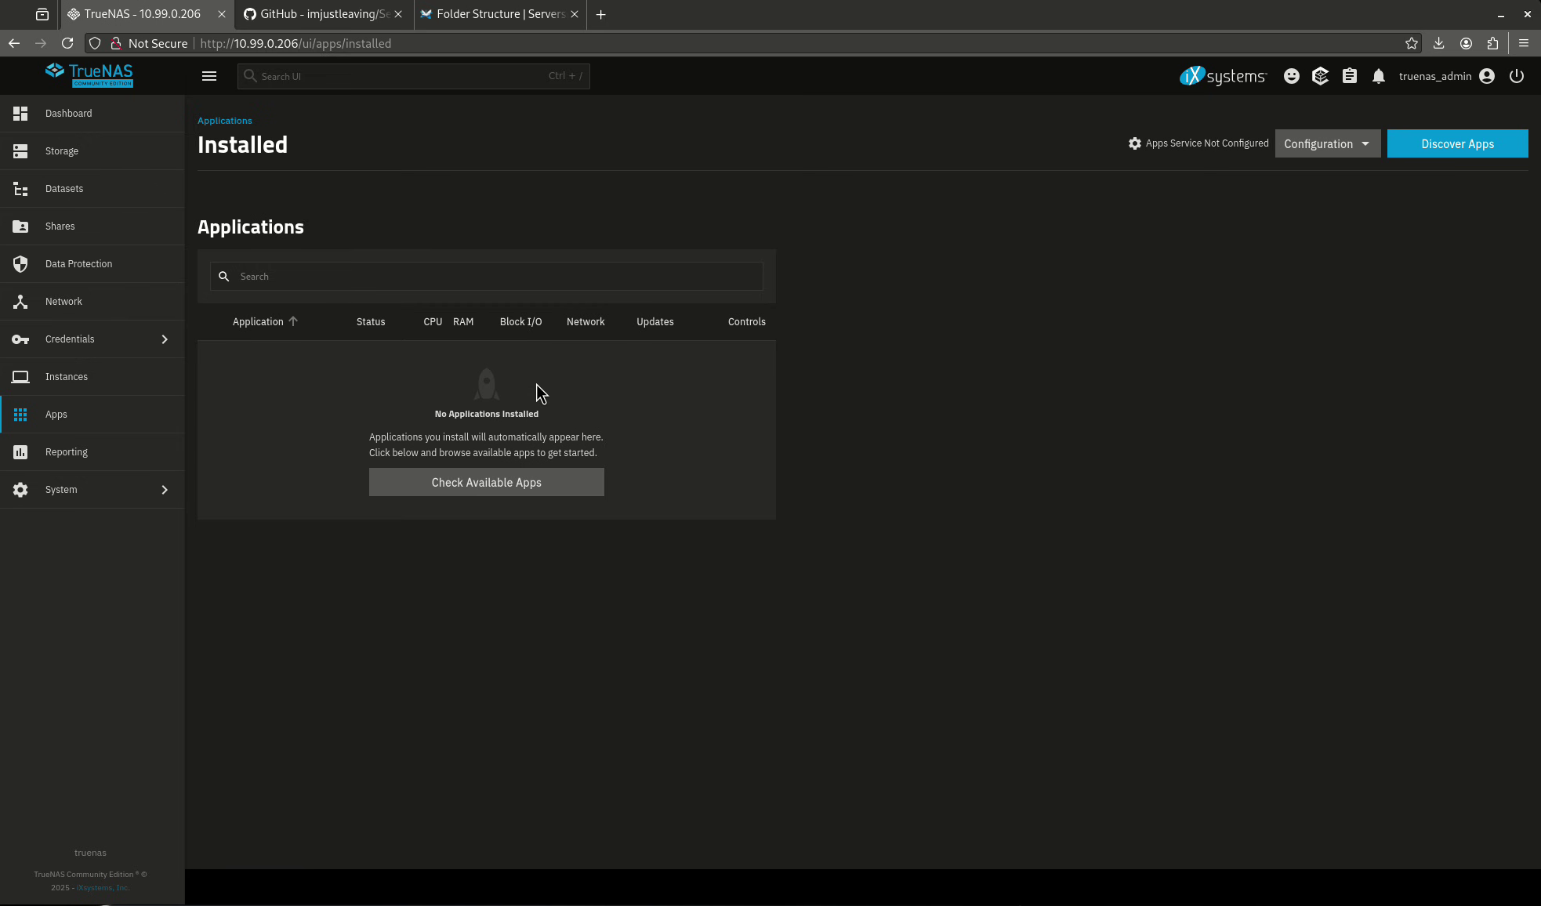
# - Create a Stripe-layout storage pool named tank, confirming the disk erase
pyautogui.click(63, 151)
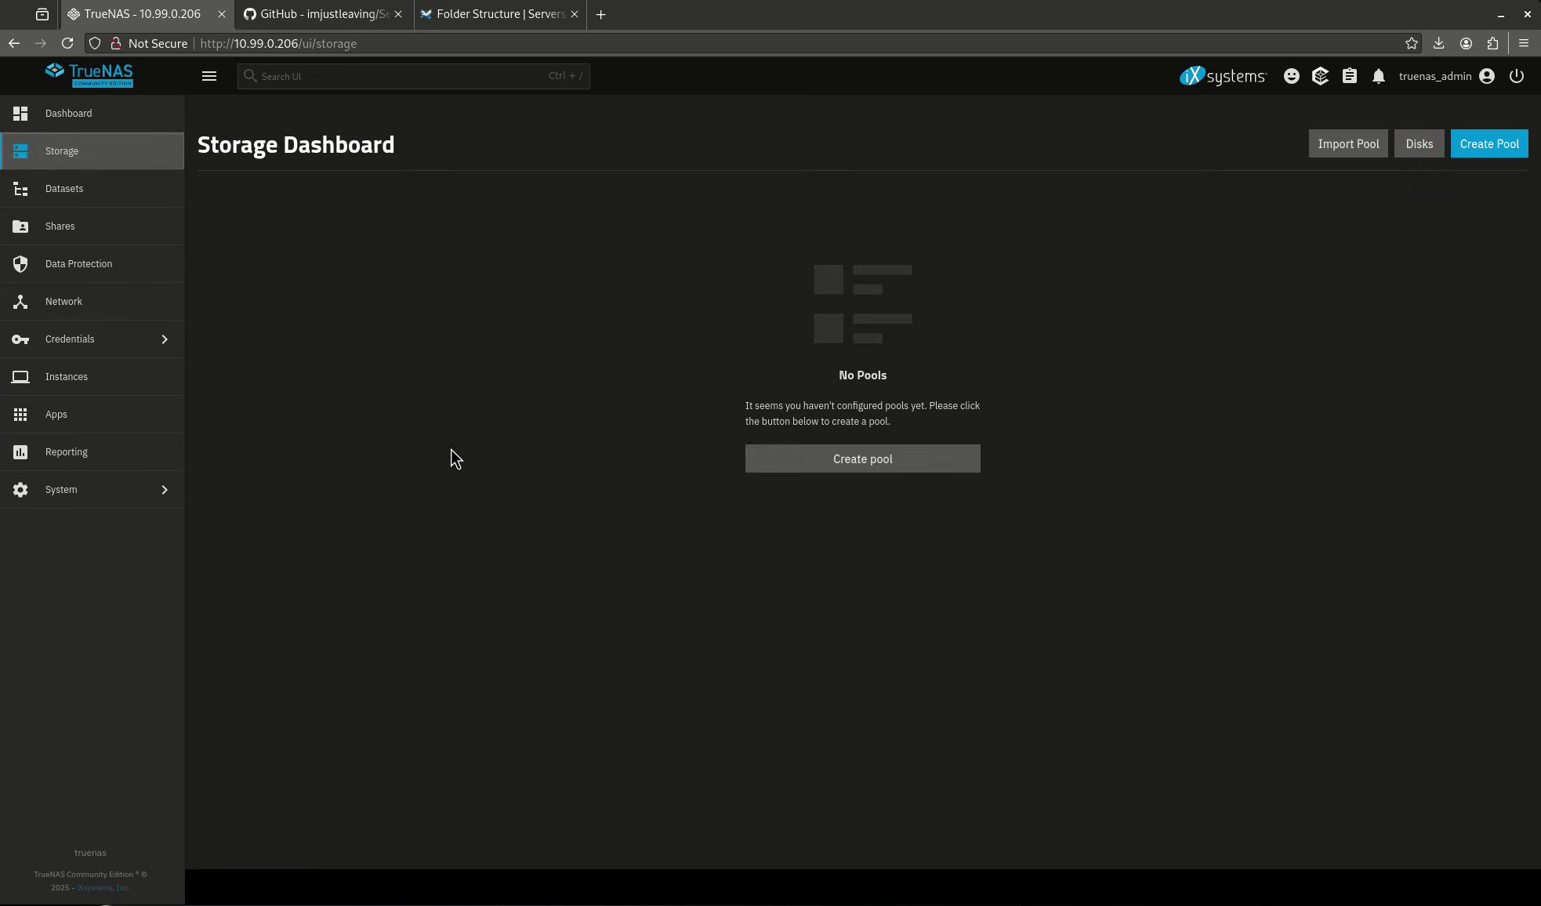
pyautogui.click(825, 469)
pyautogui.click(331, 287)
pyautogui.write('tank')
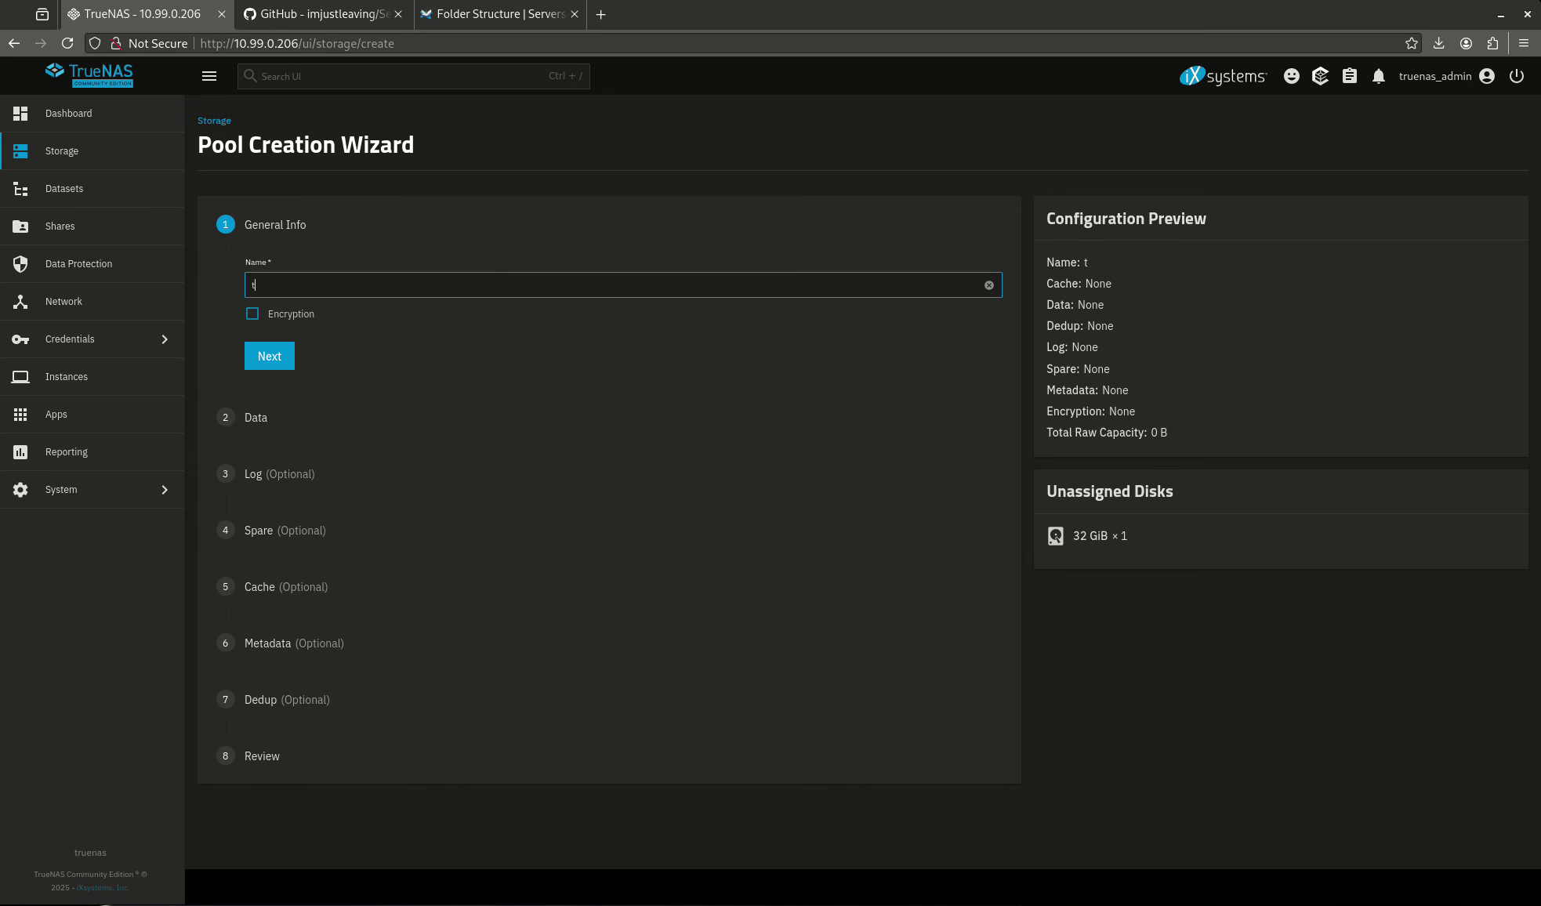
pyautogui.click(270, 354)
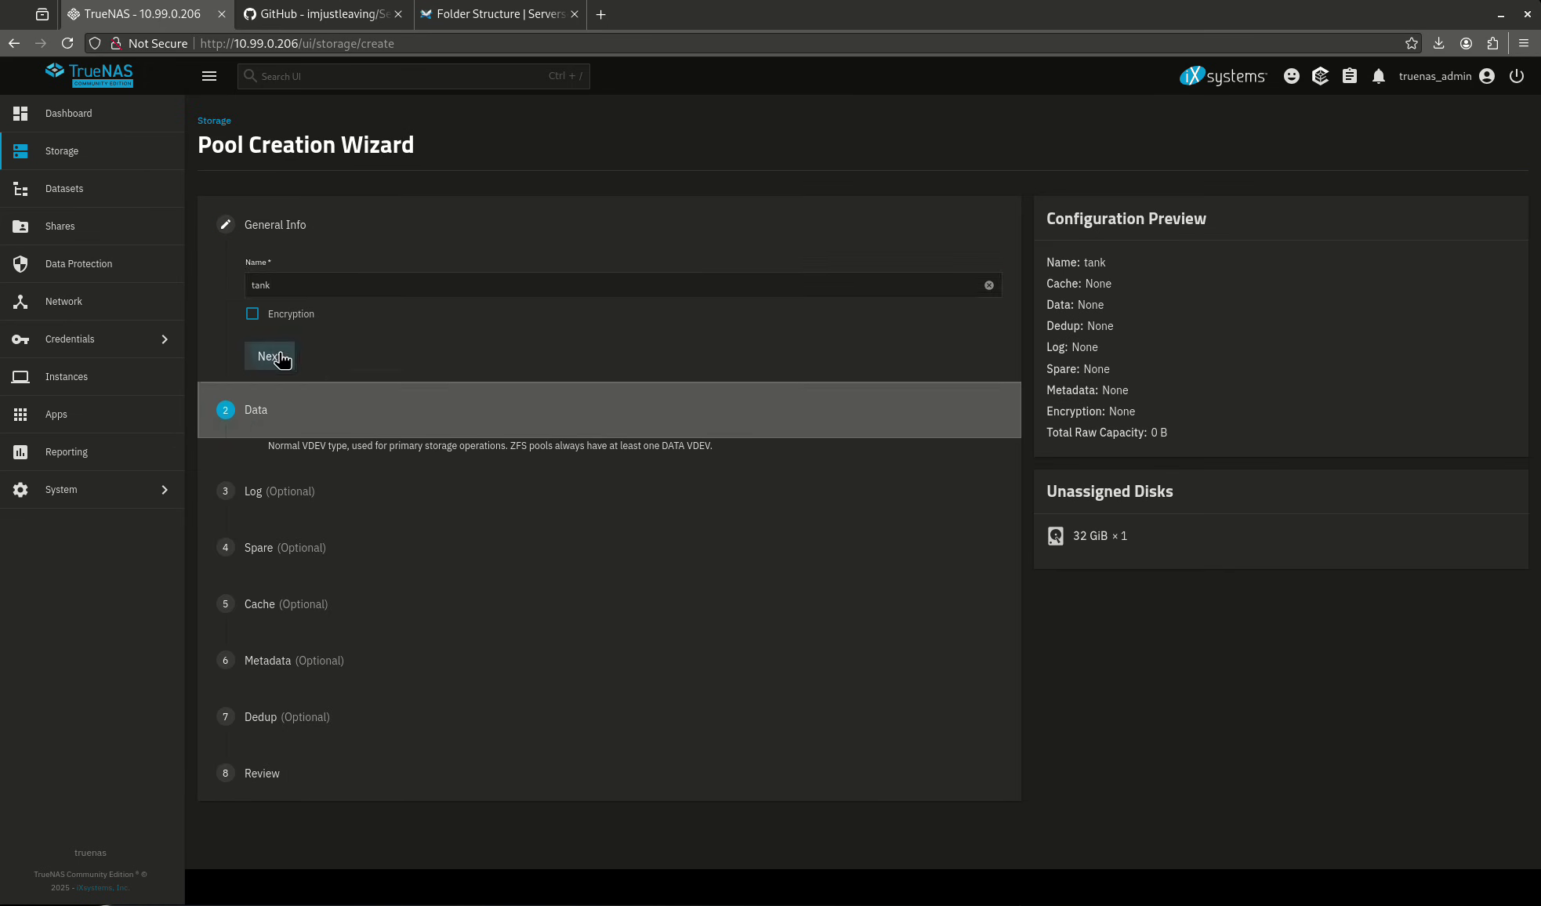
pyautogui.click(298, 370)
pyautogui.click(343, 405)
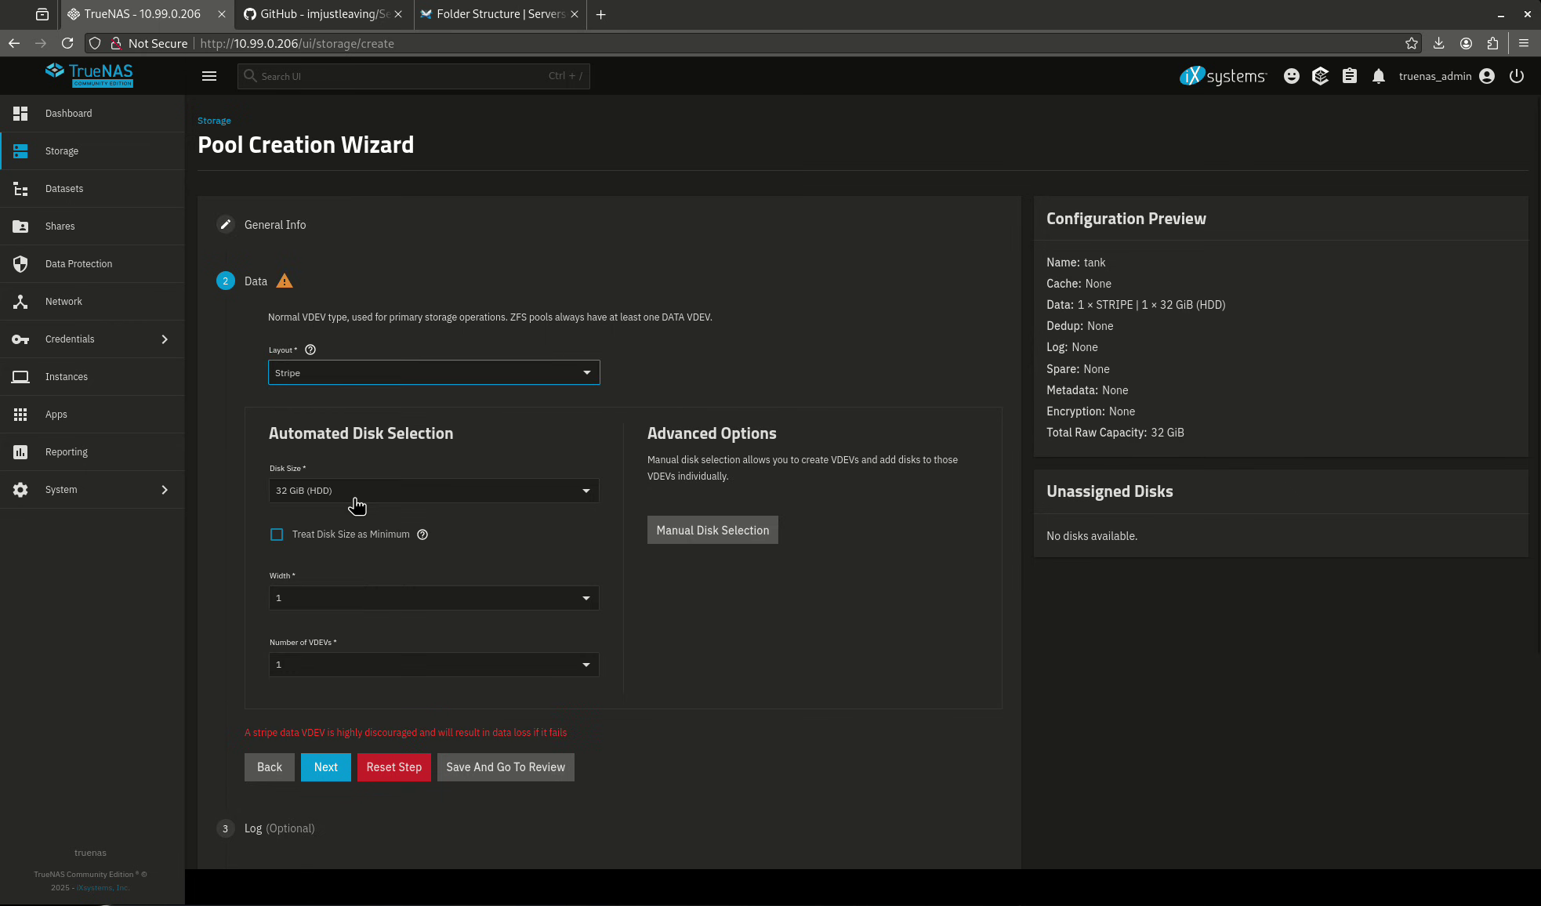
pyautogui.click(516, 779)
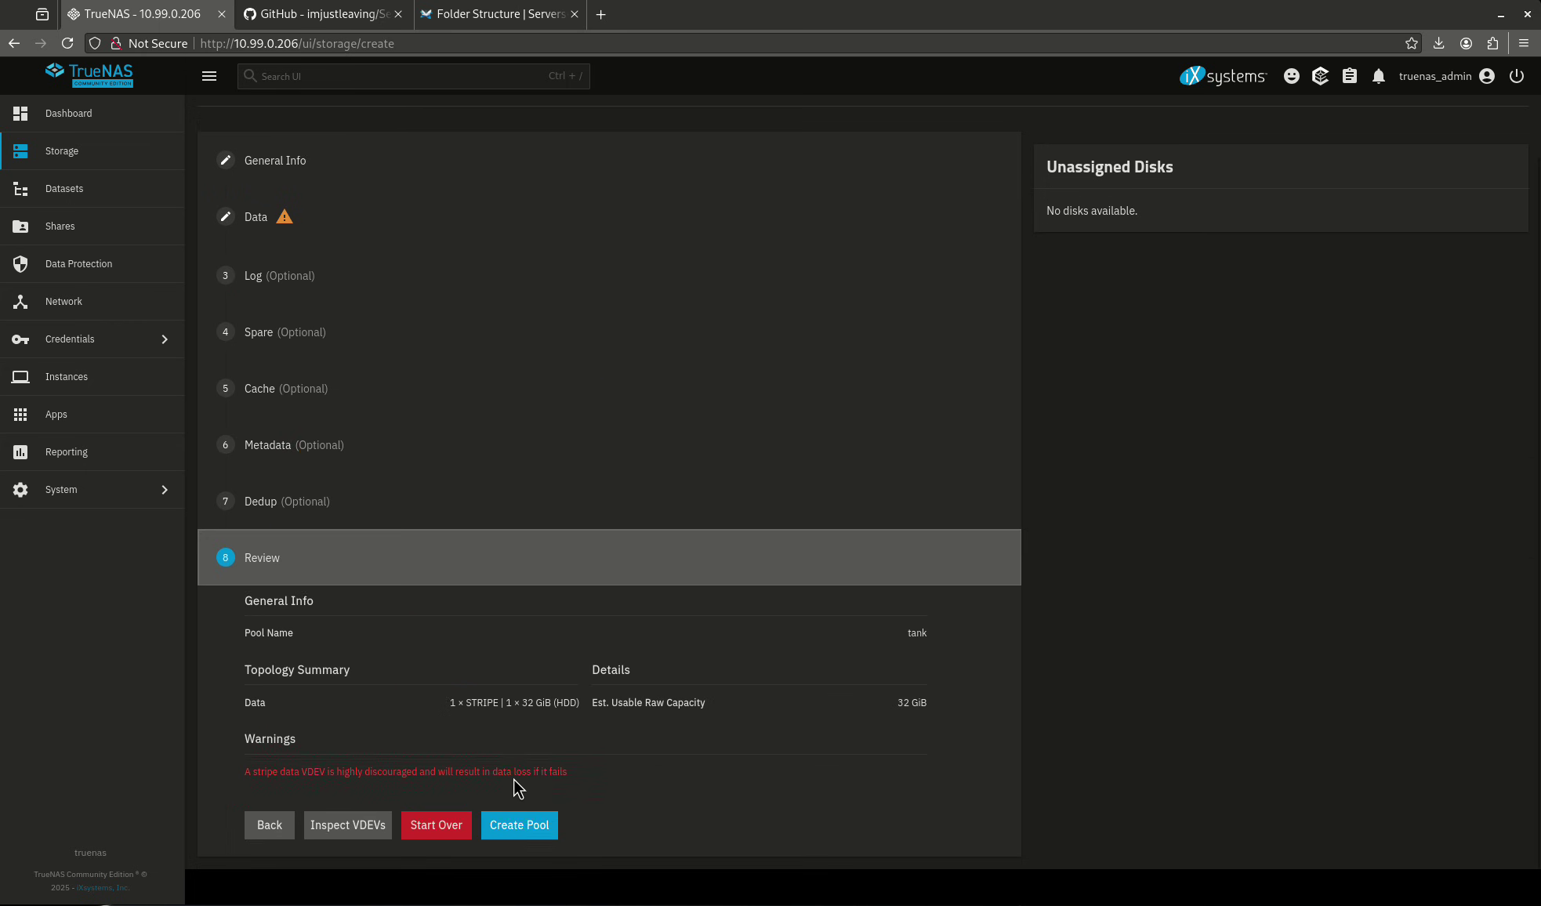
pyautogui.click(516, 823)
pyautogui.click(680, 526)
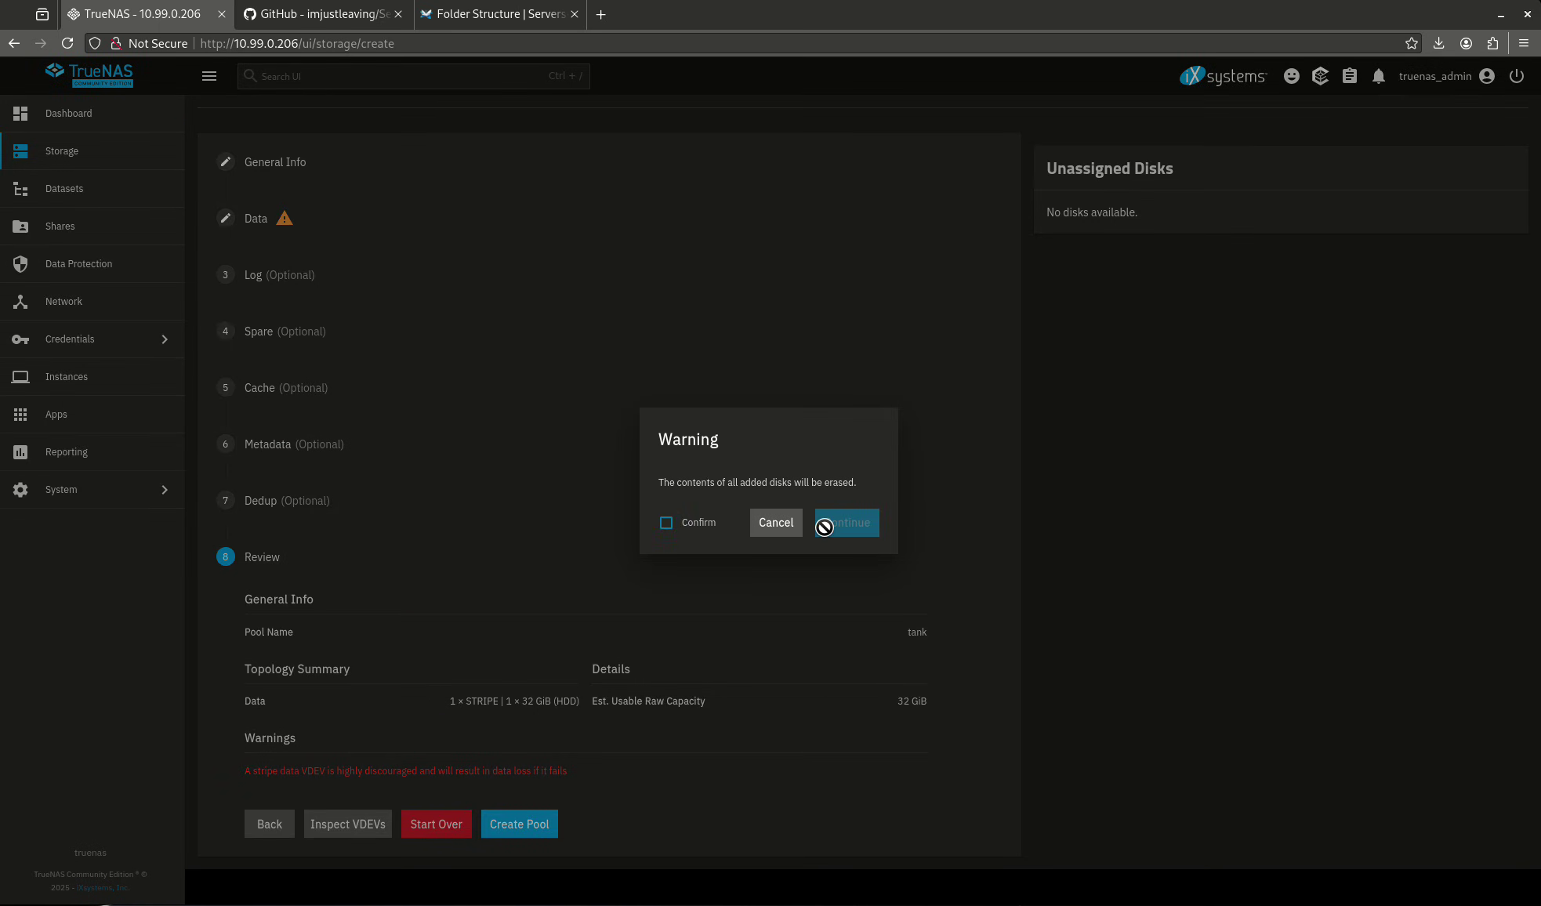
pyautogui.click(825, 523)
# - Set tank as the pool used by Apps
pyautogui.click(1325, 143)
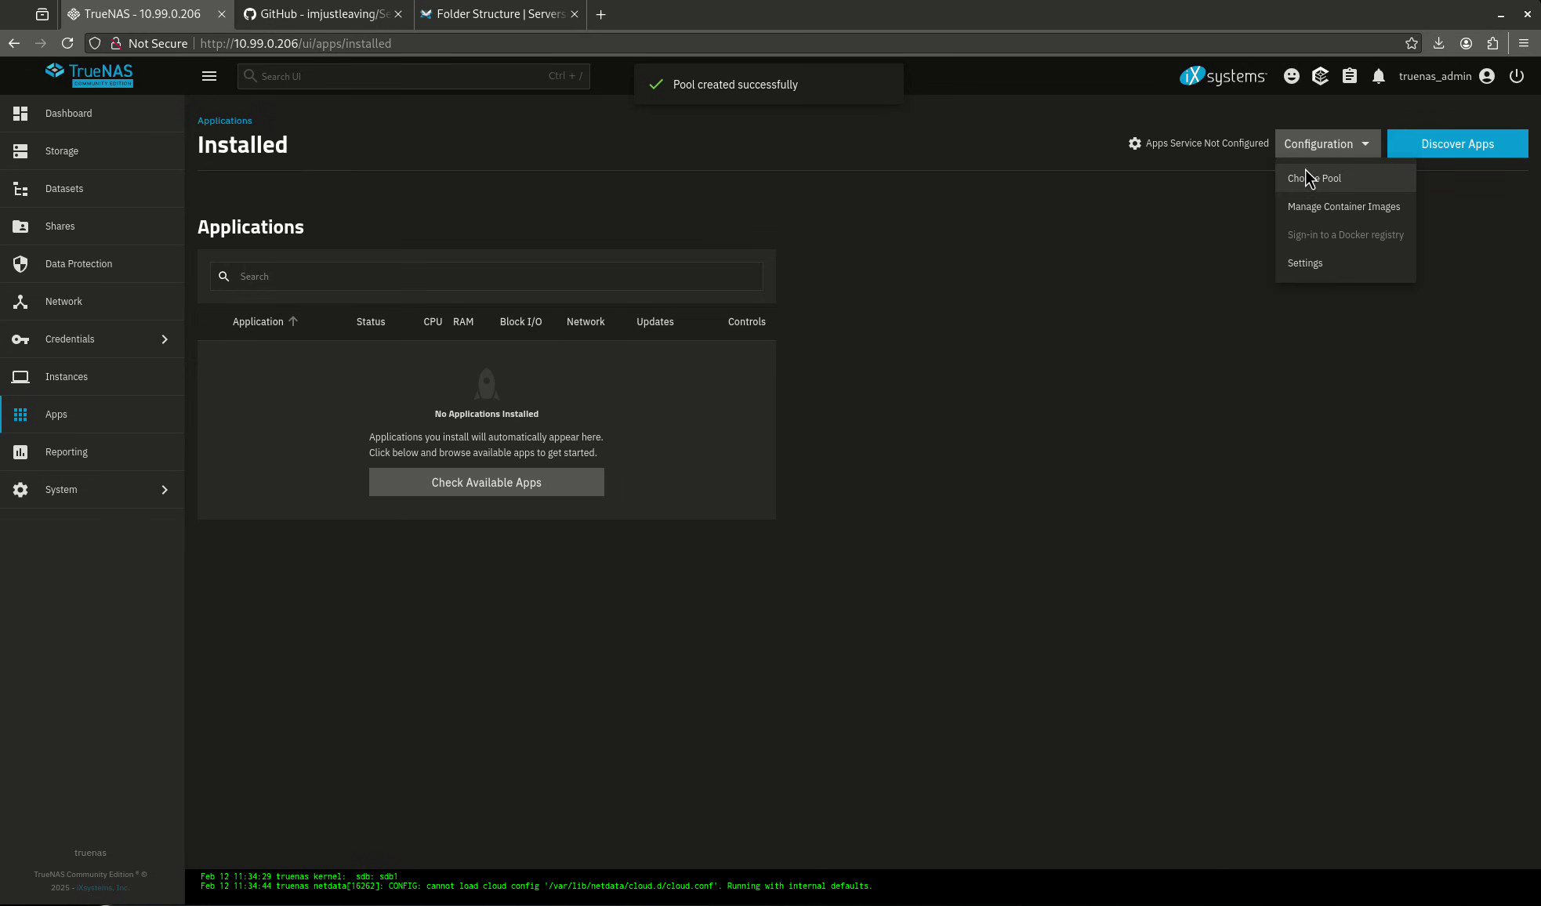
pyautogui.click(1309, 180)
pyautogui.click(791, 483)
pyautogui.click(795, 507)
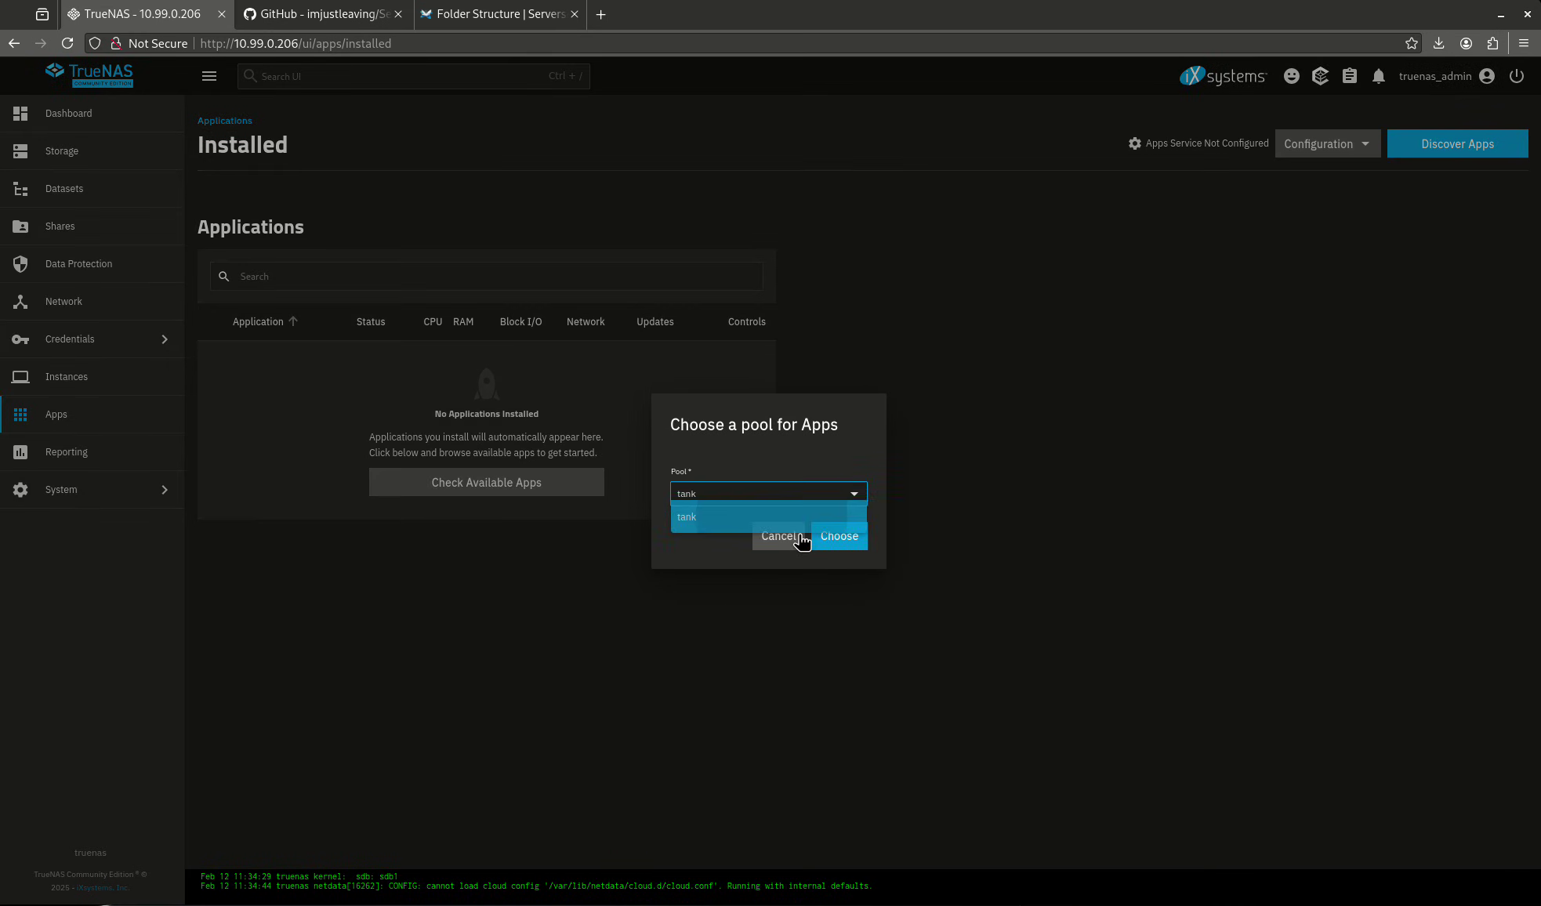
pyautogui.click(839, 547)
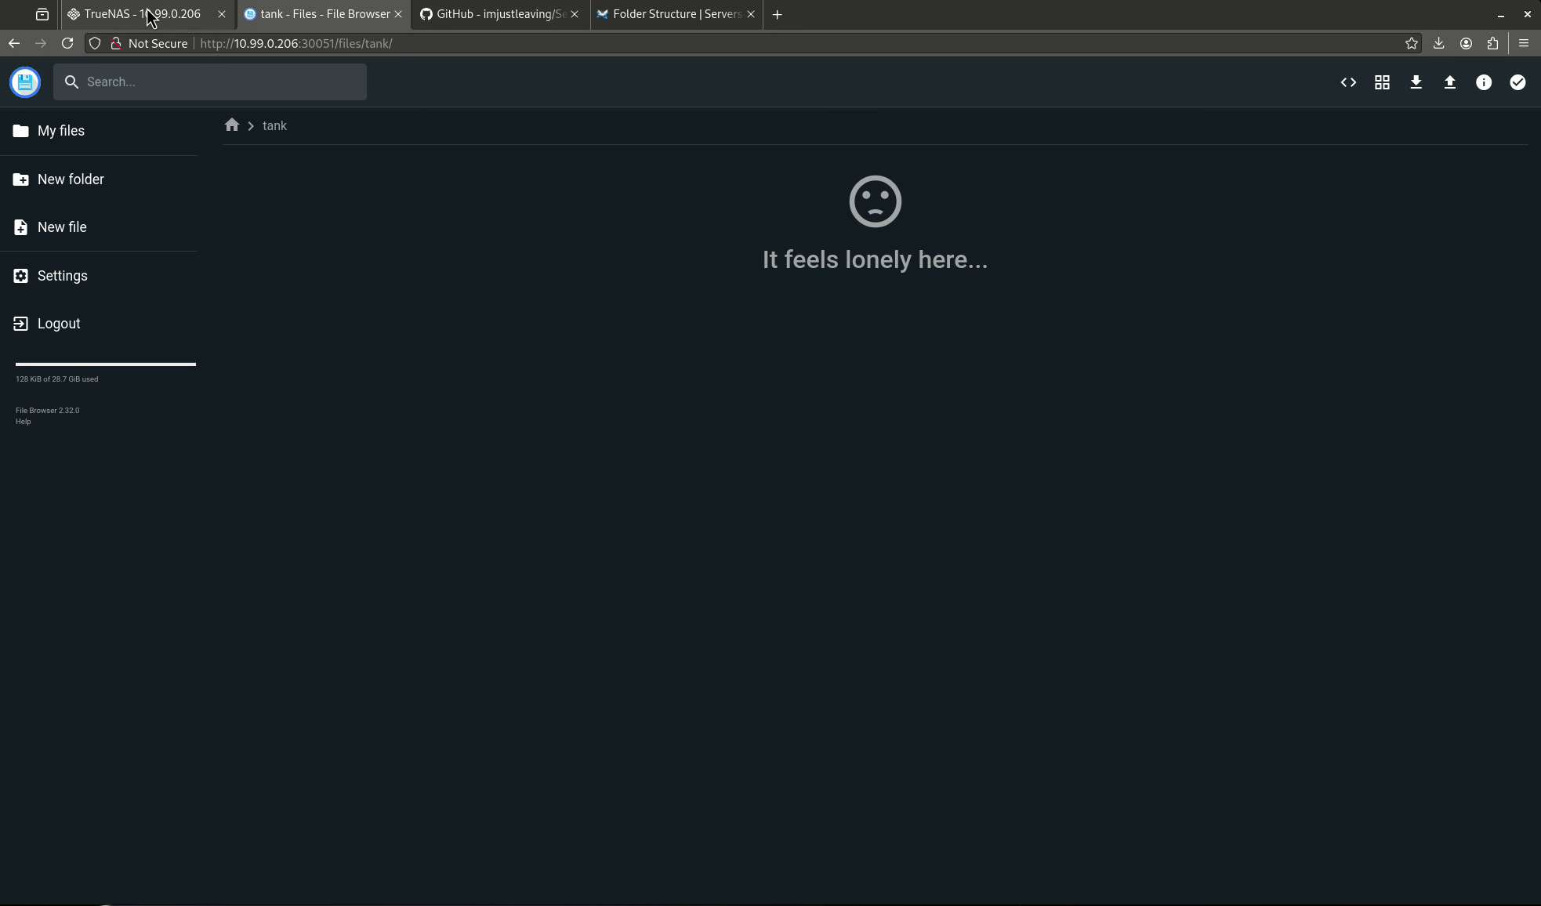
# - Go to System > Shell in TrueNAS and enlarge the terminal font
pyautogui.click(141, 13)
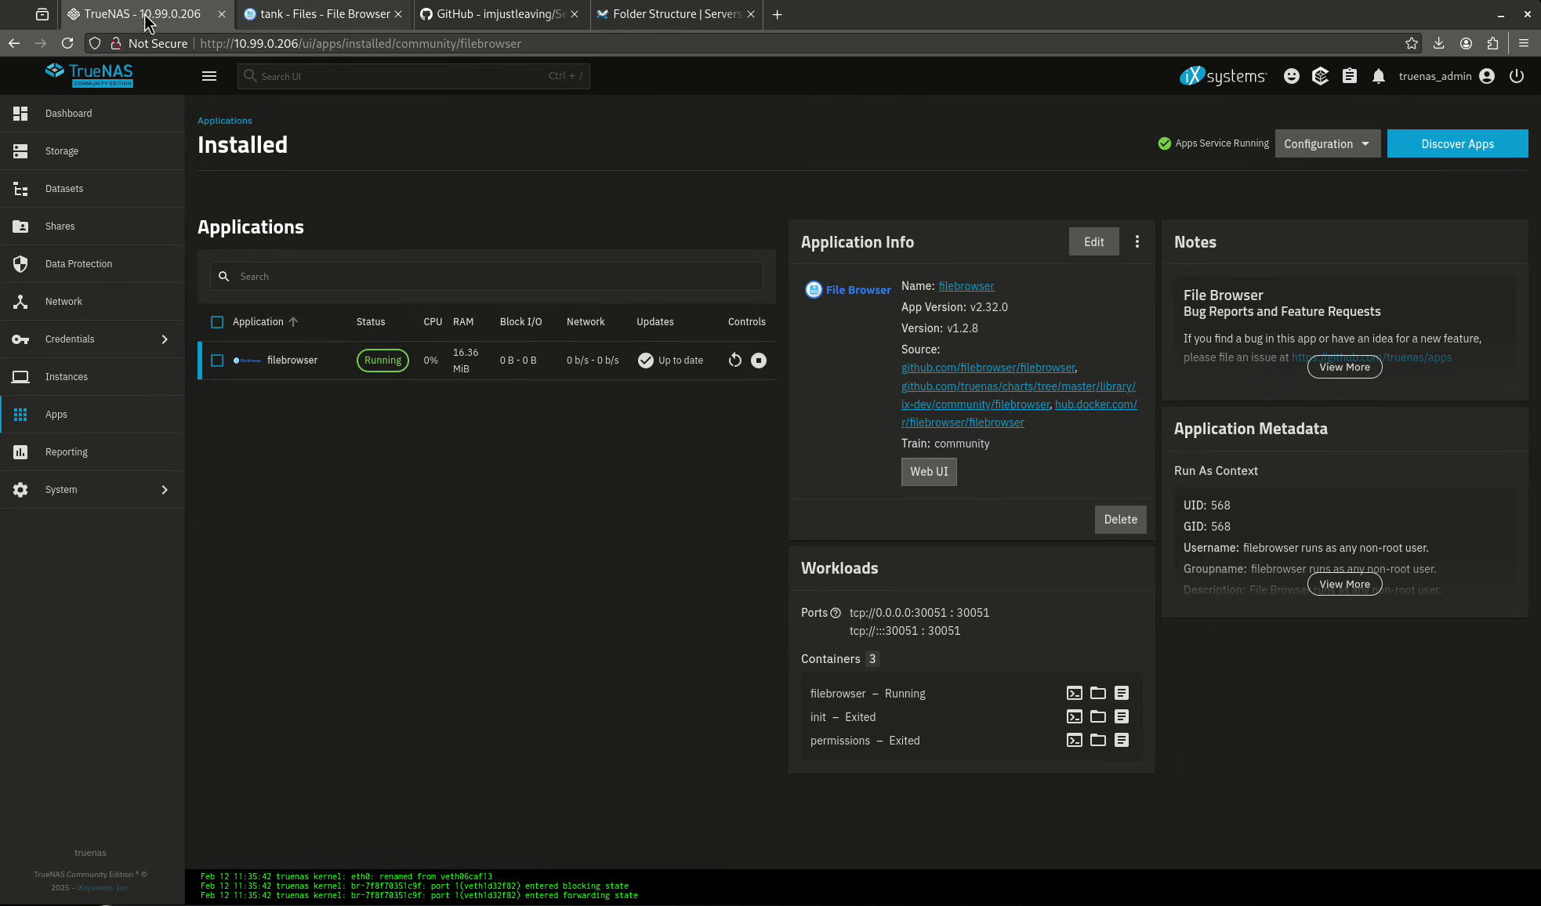
pyautogui.click(93, 490)
pyautogui.click(286, 301)
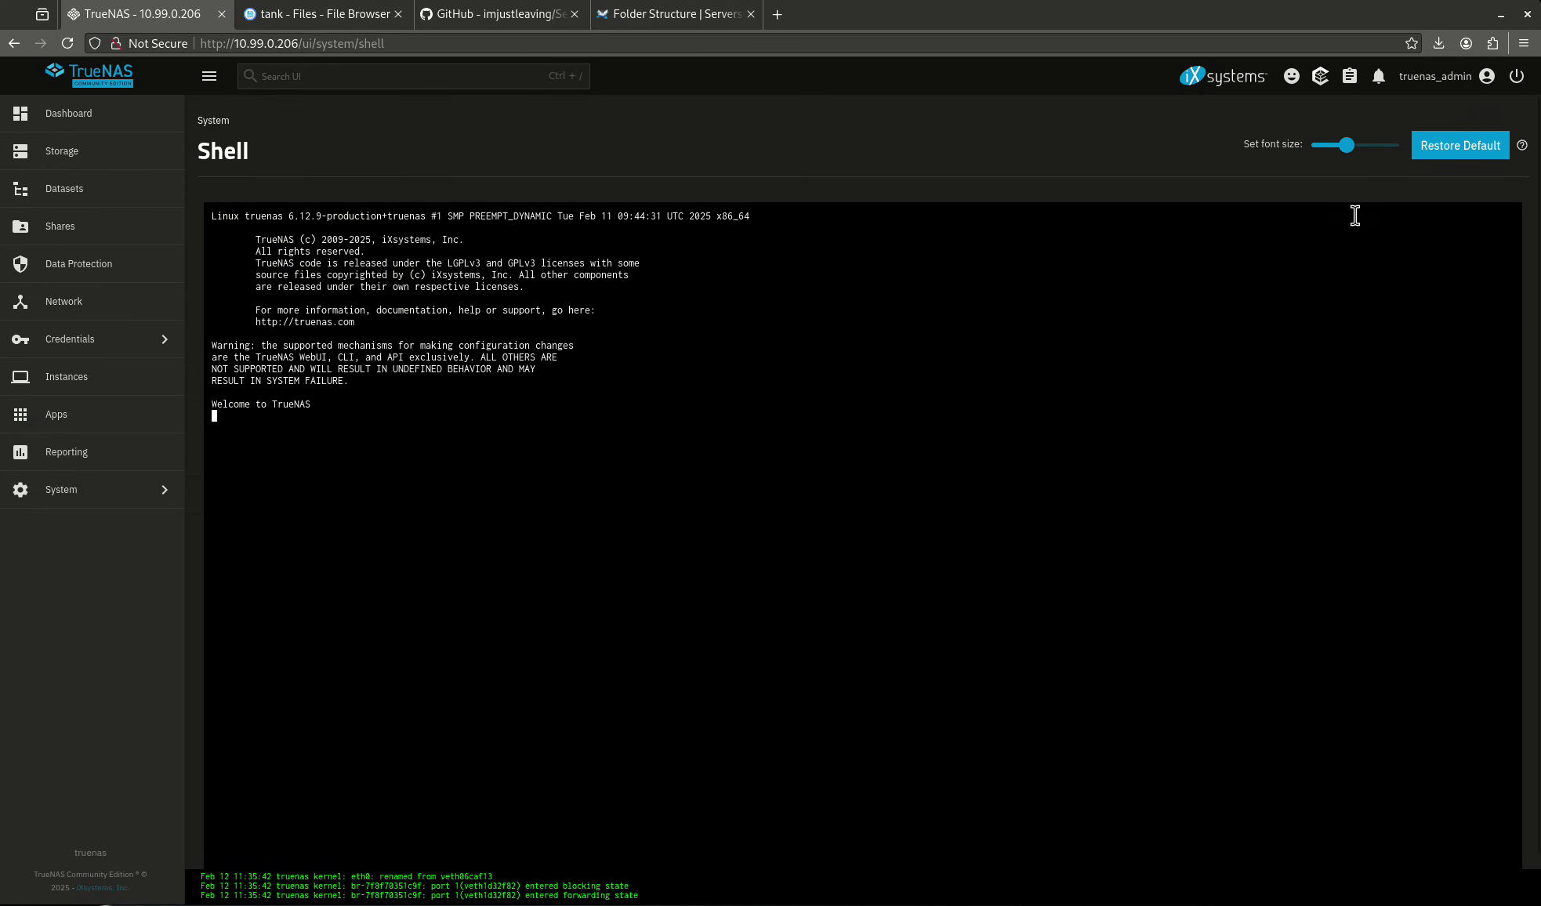
pyautogui.click(890, 513)
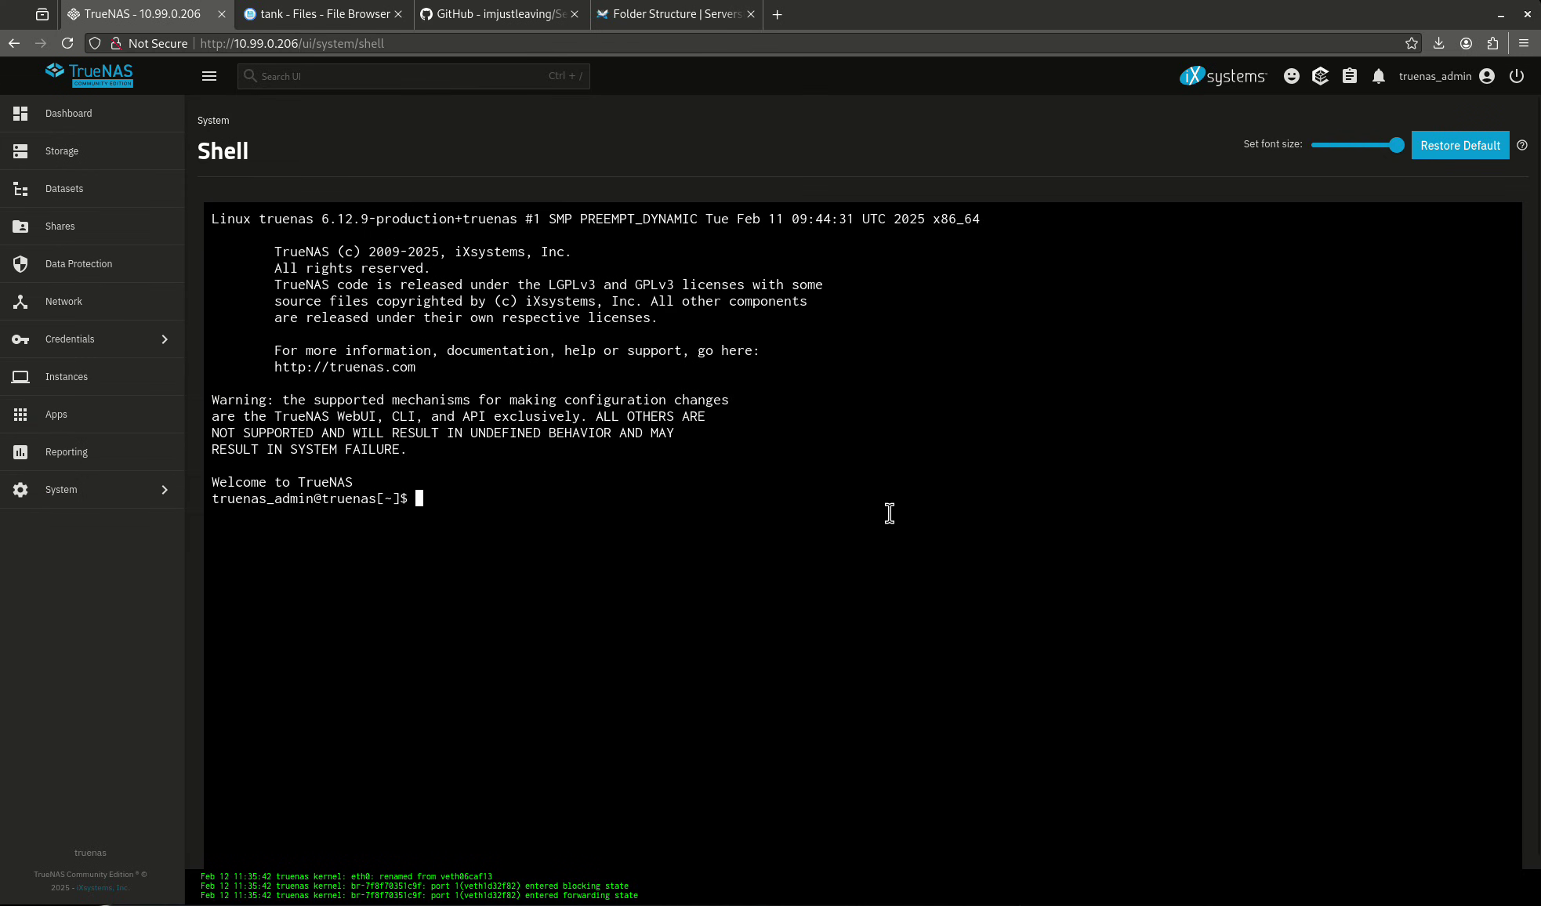
# - Become root with sudo su, entering the password
pyautogui.write('sudo su')
pyautogui.press('Return')
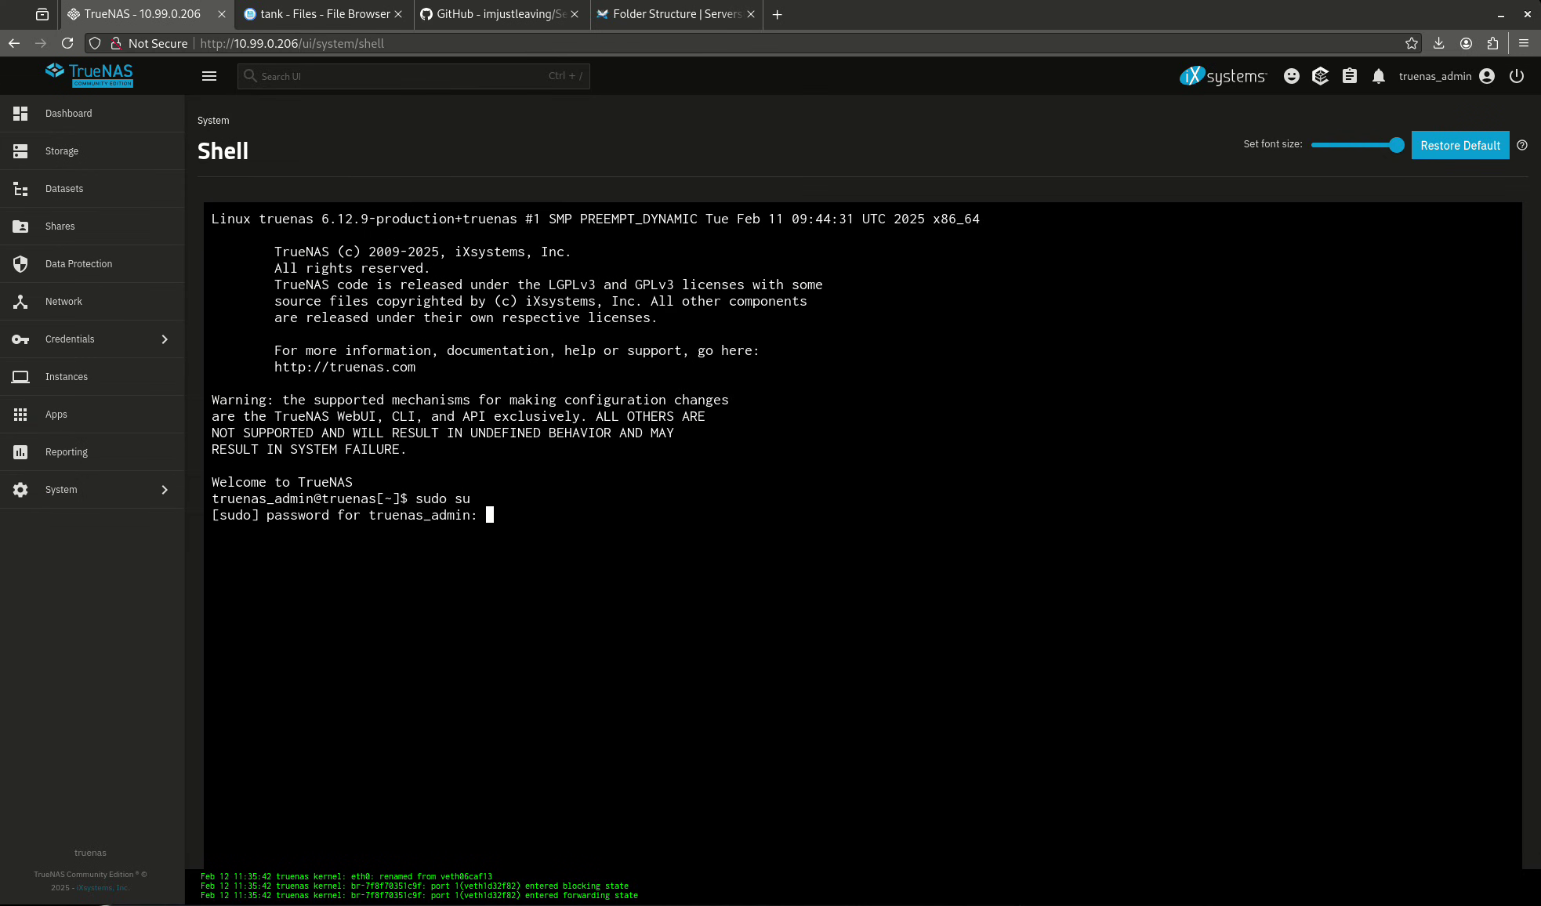
pyautogui.press('Return')
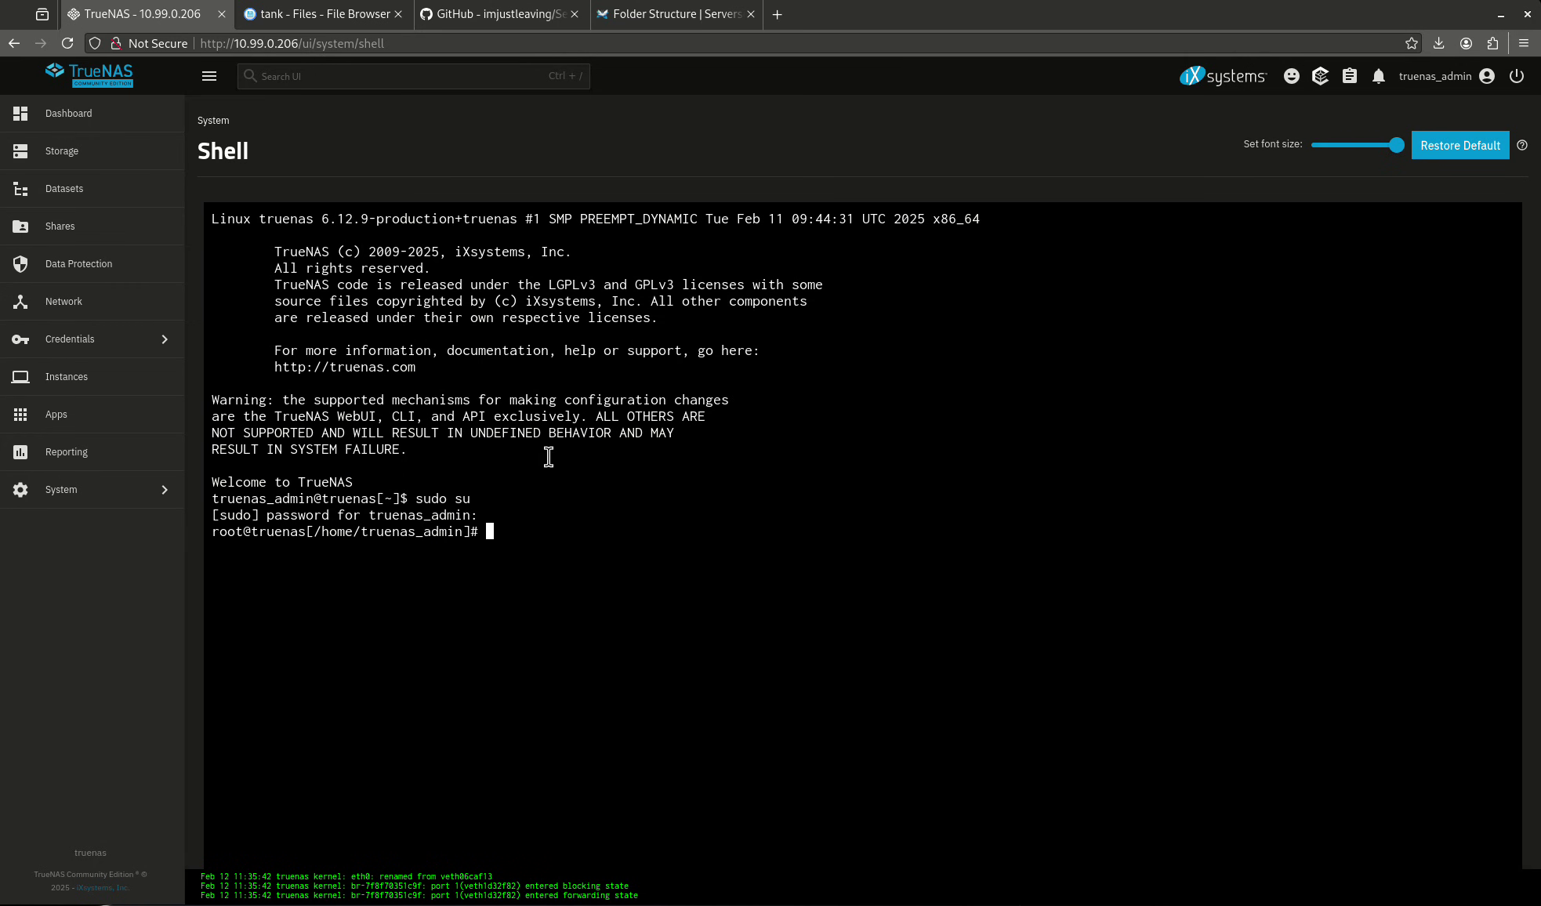
# - Open truenas-file-structure.sh on GitHub and read its dataset-creation code, including the configs dataset line
pyautogui.click(450, 14)
pyautogui.moveTo(445, 85)
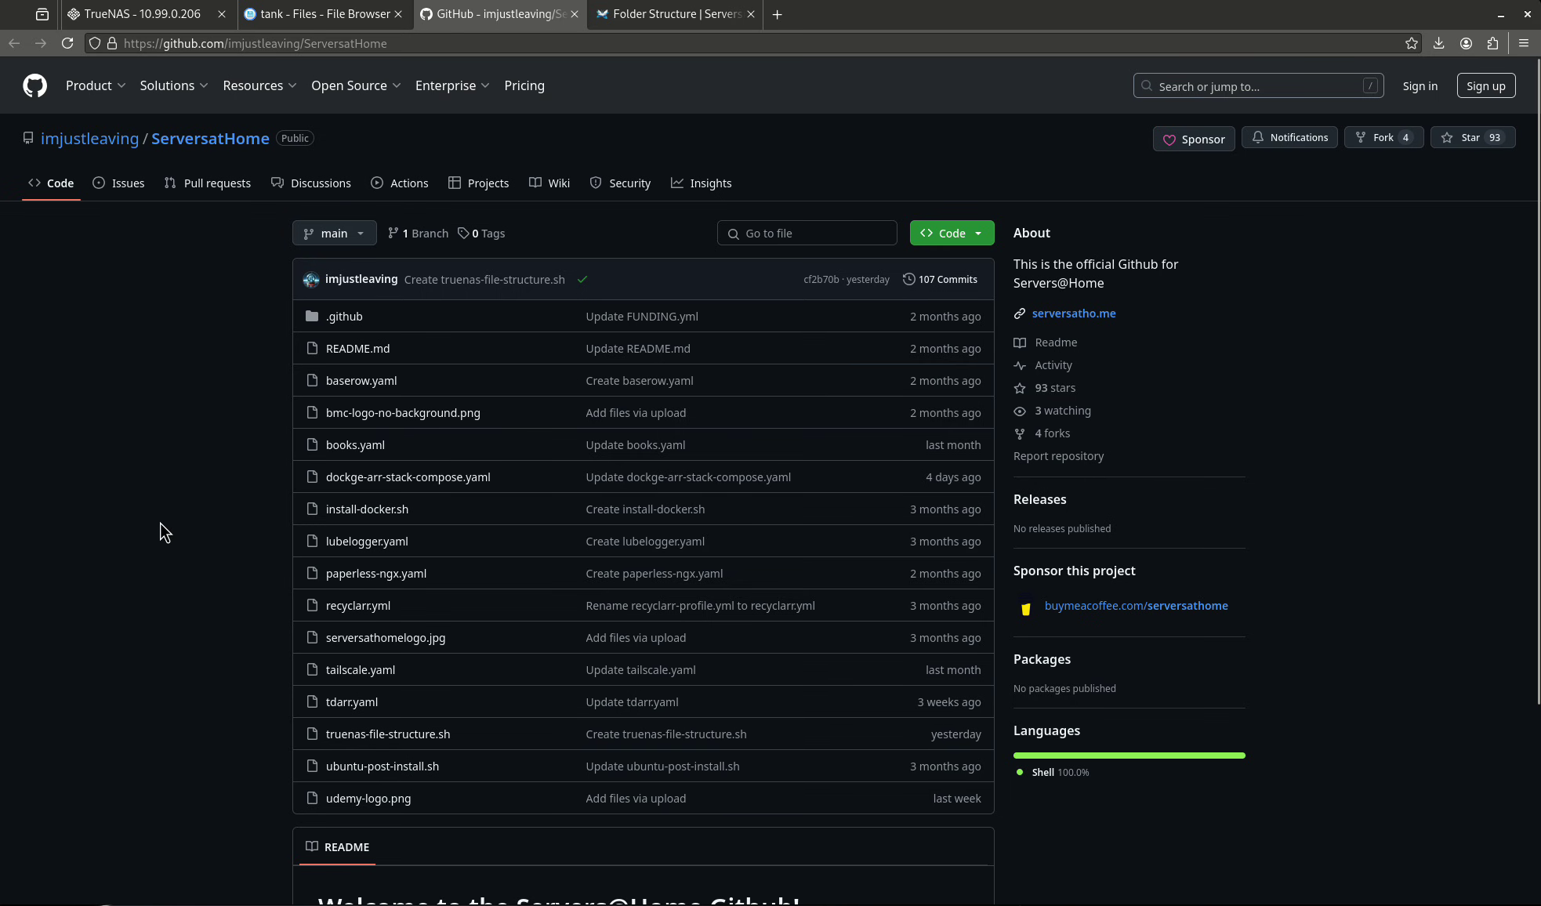
pyautogui.click(382, 736)
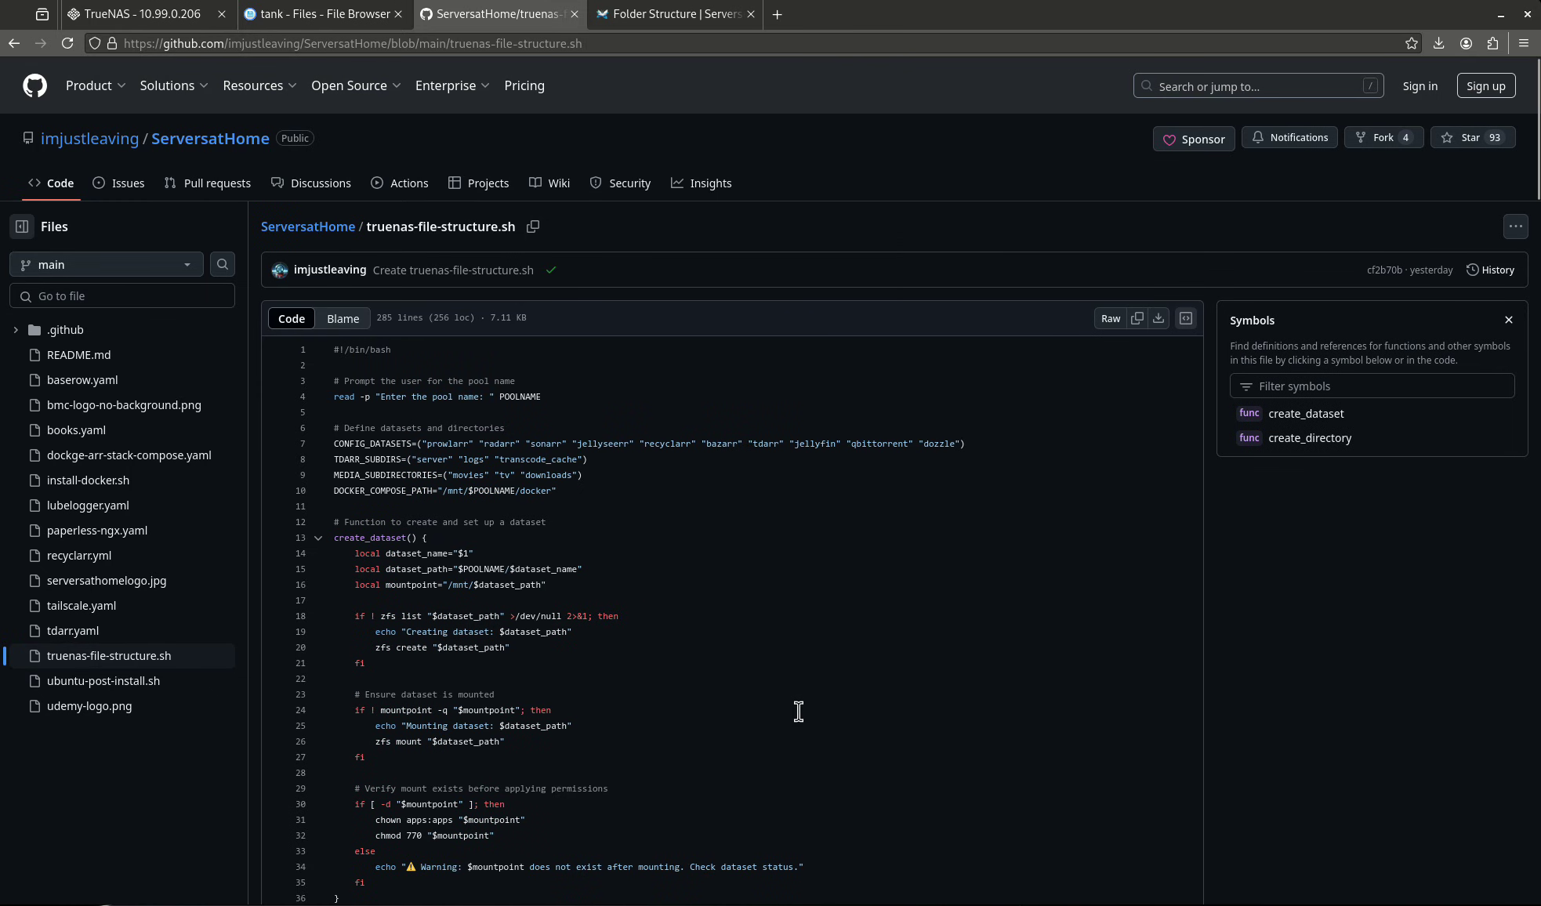
pyautogui.scroll(-3, 802, 690)
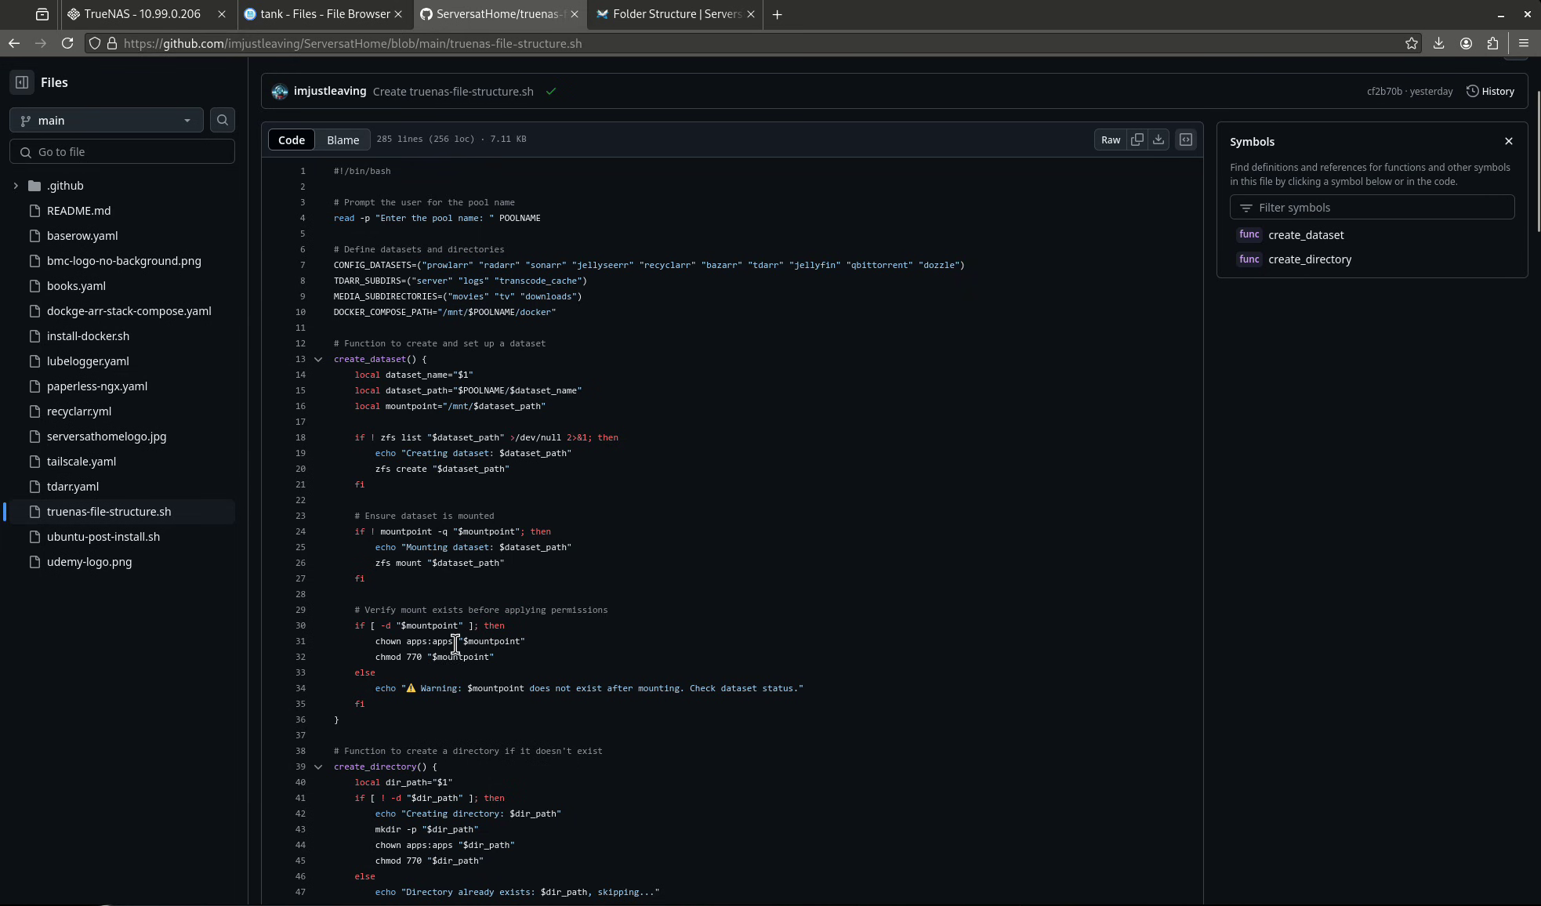
pyautogui.scroll(-5, 485, 627)
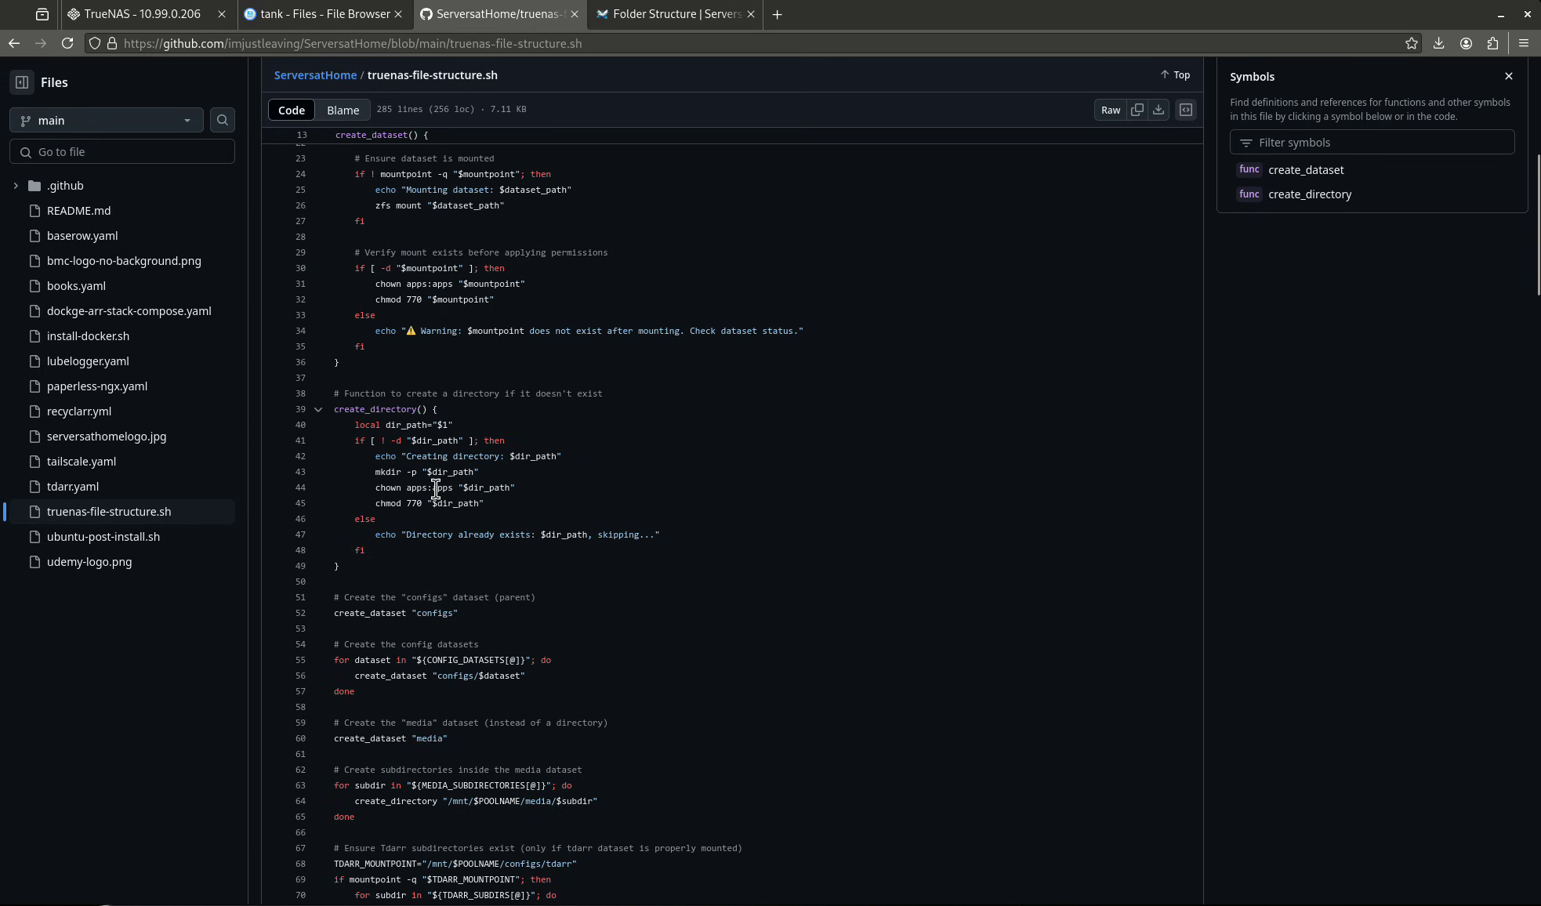
pyautogui.scroll(-3, 439, 541)
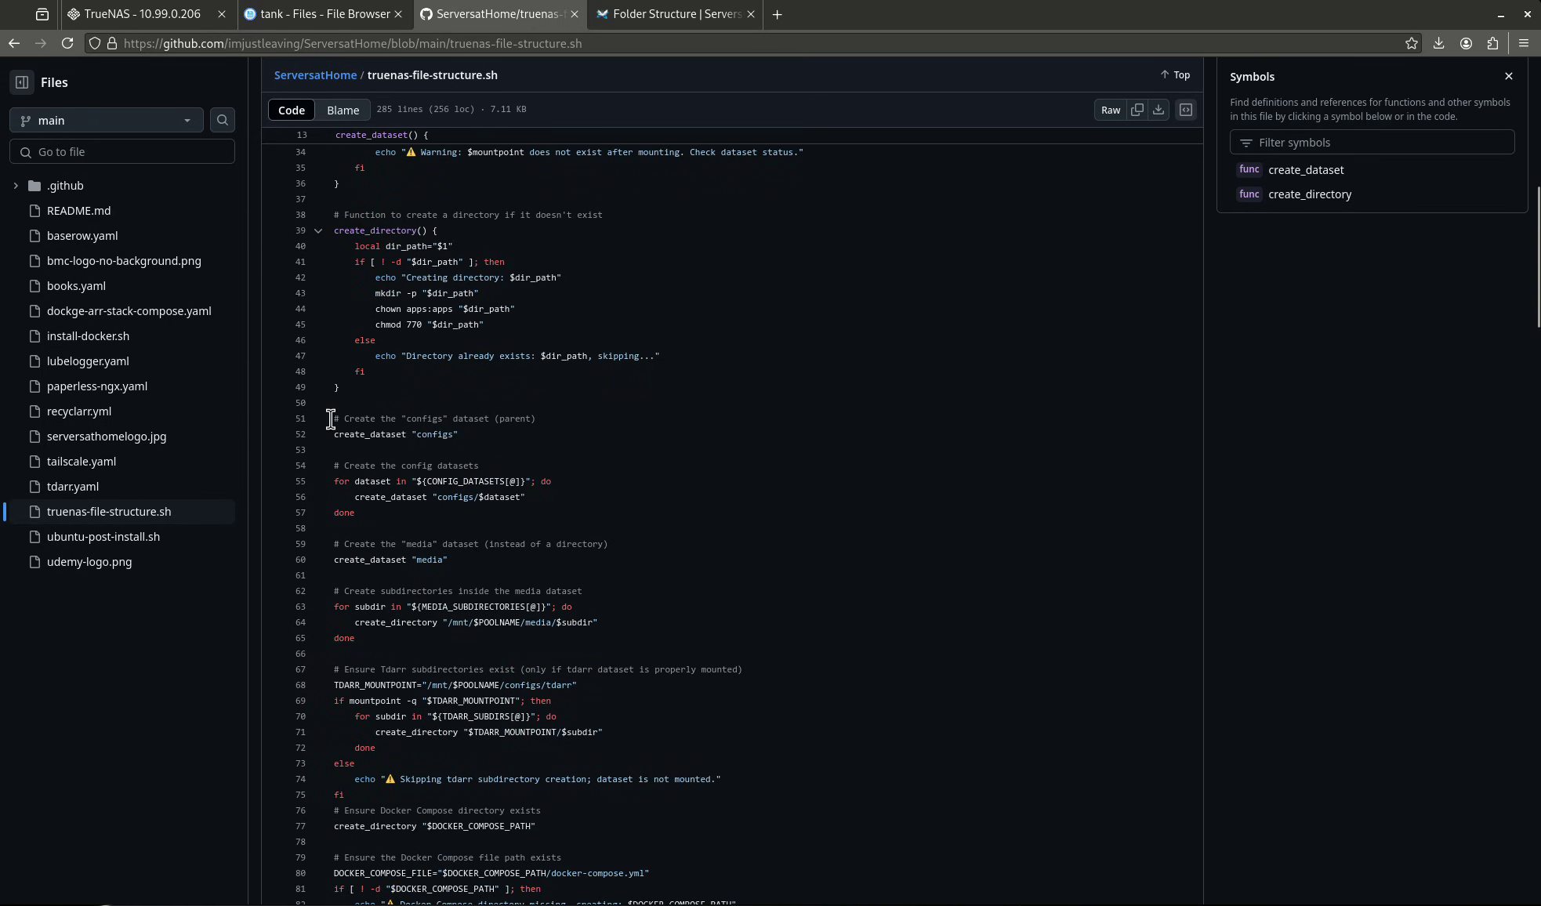
pyautogui.click(428, 418)
pyautogui.scroll(-2, 436, 474)
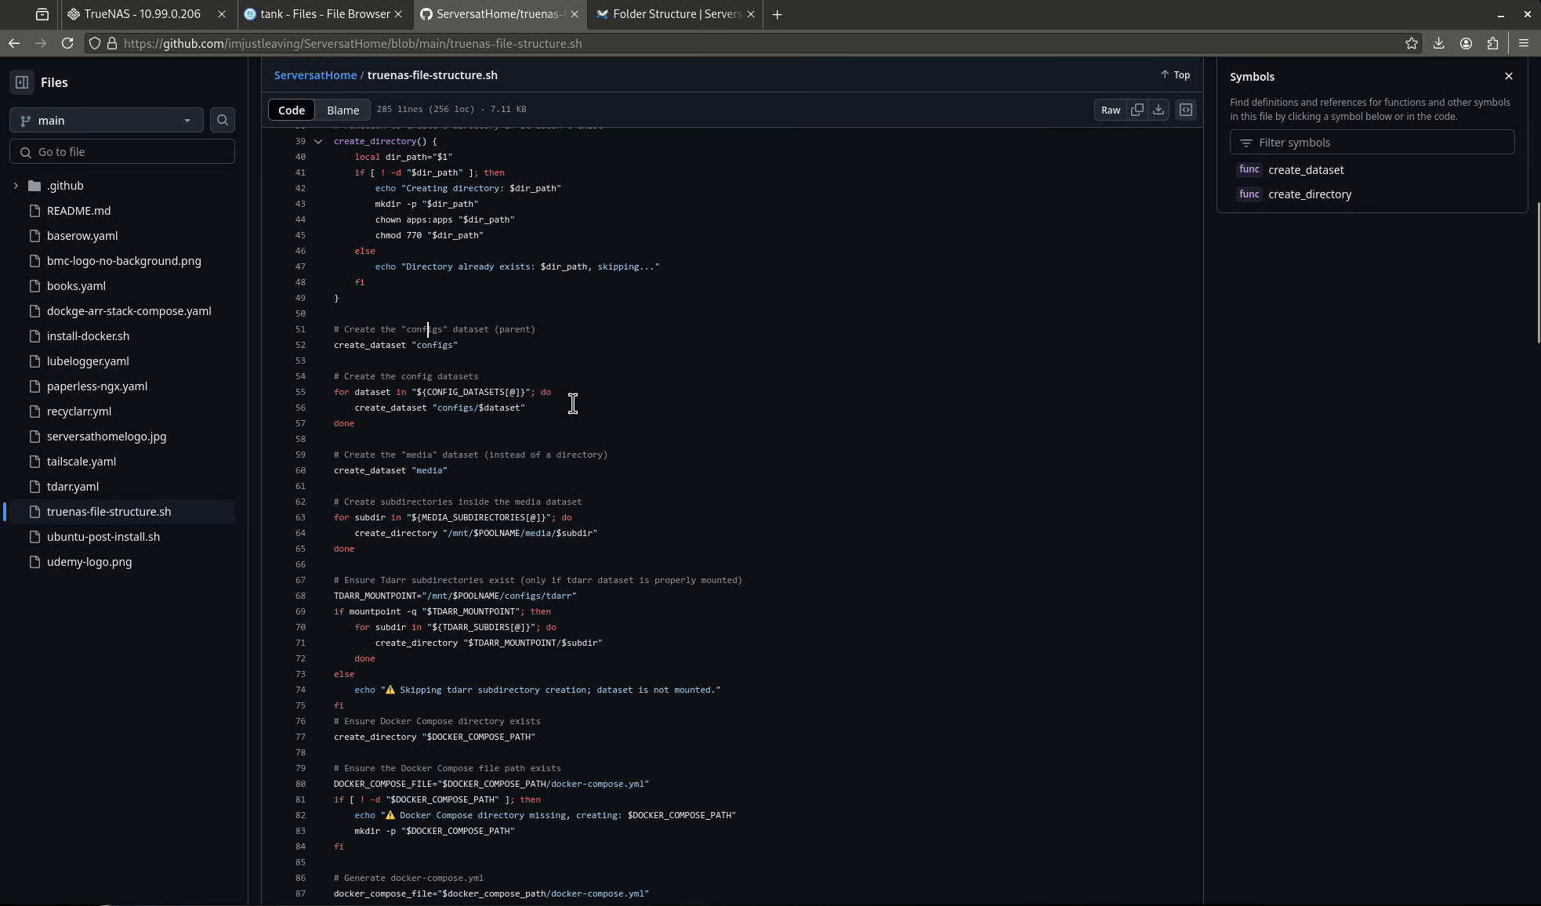
# - Review the wiki's Folder Structure tree, highlighting the torrent and configs folders and the mkdir command
pyautogui.click(660, 23)
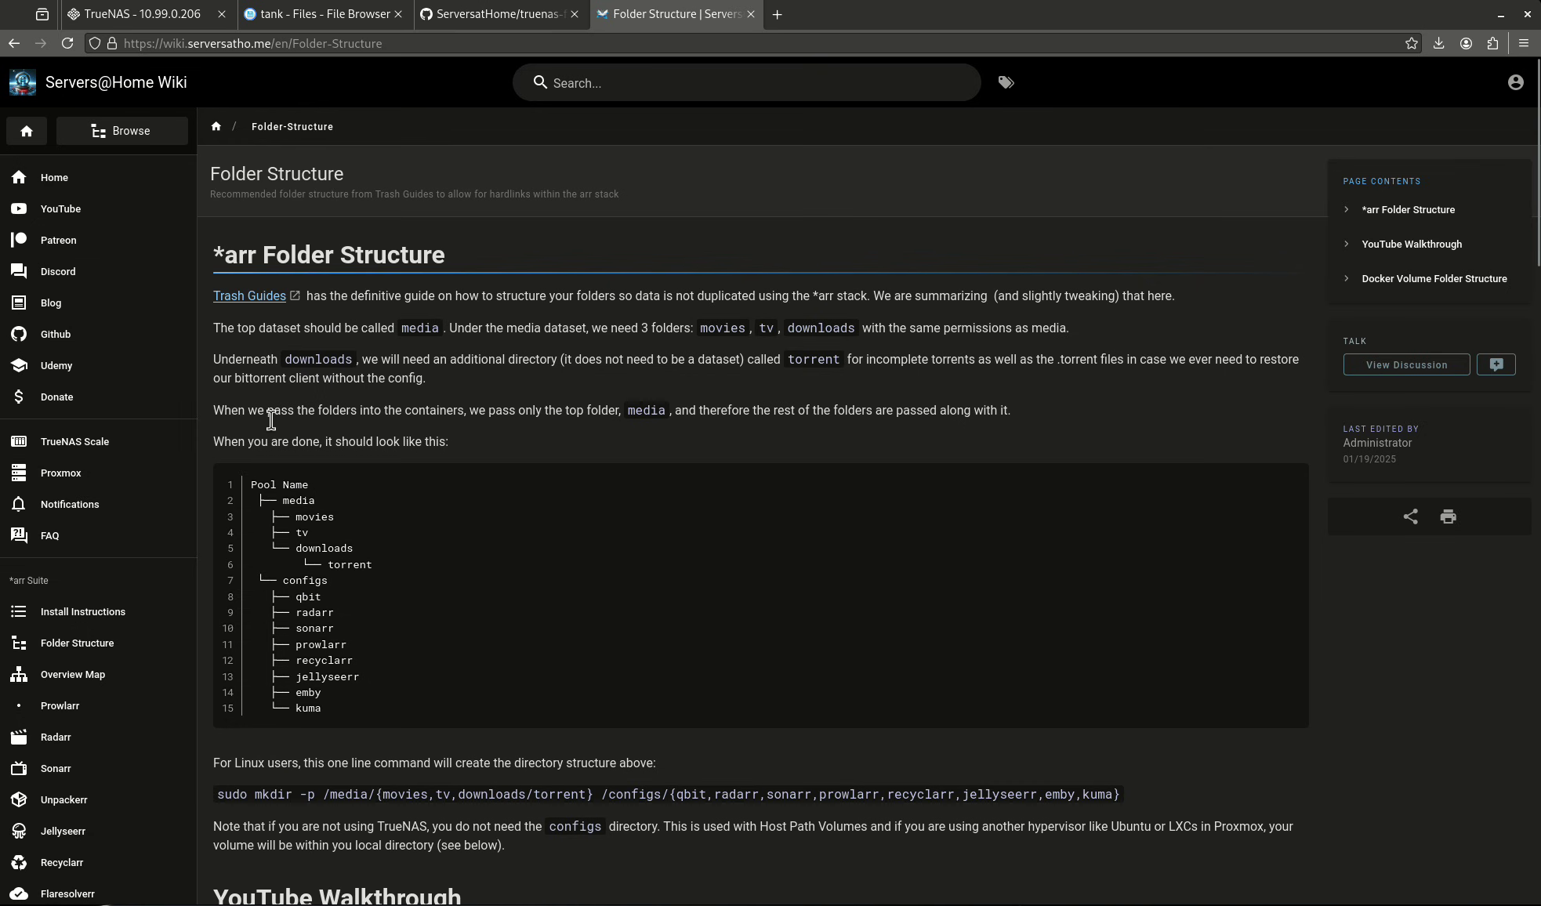
pyautogui.scroll(-5, 270, 420)
pyautogui.scroll(-3, 133, 650)
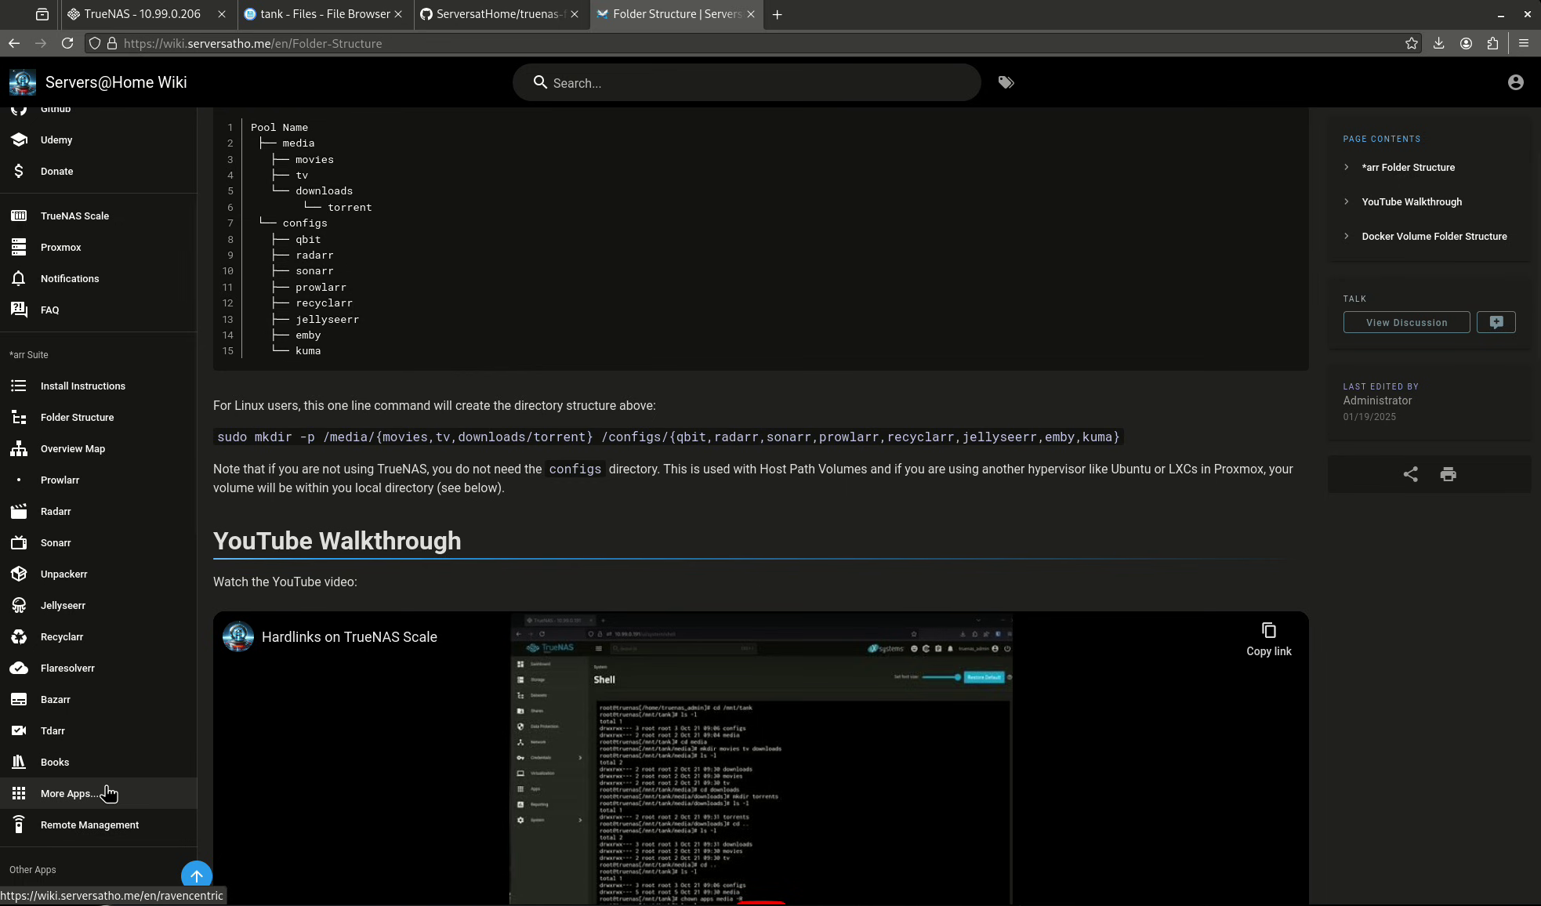
pyautogui.scroll(1, 357, 345)
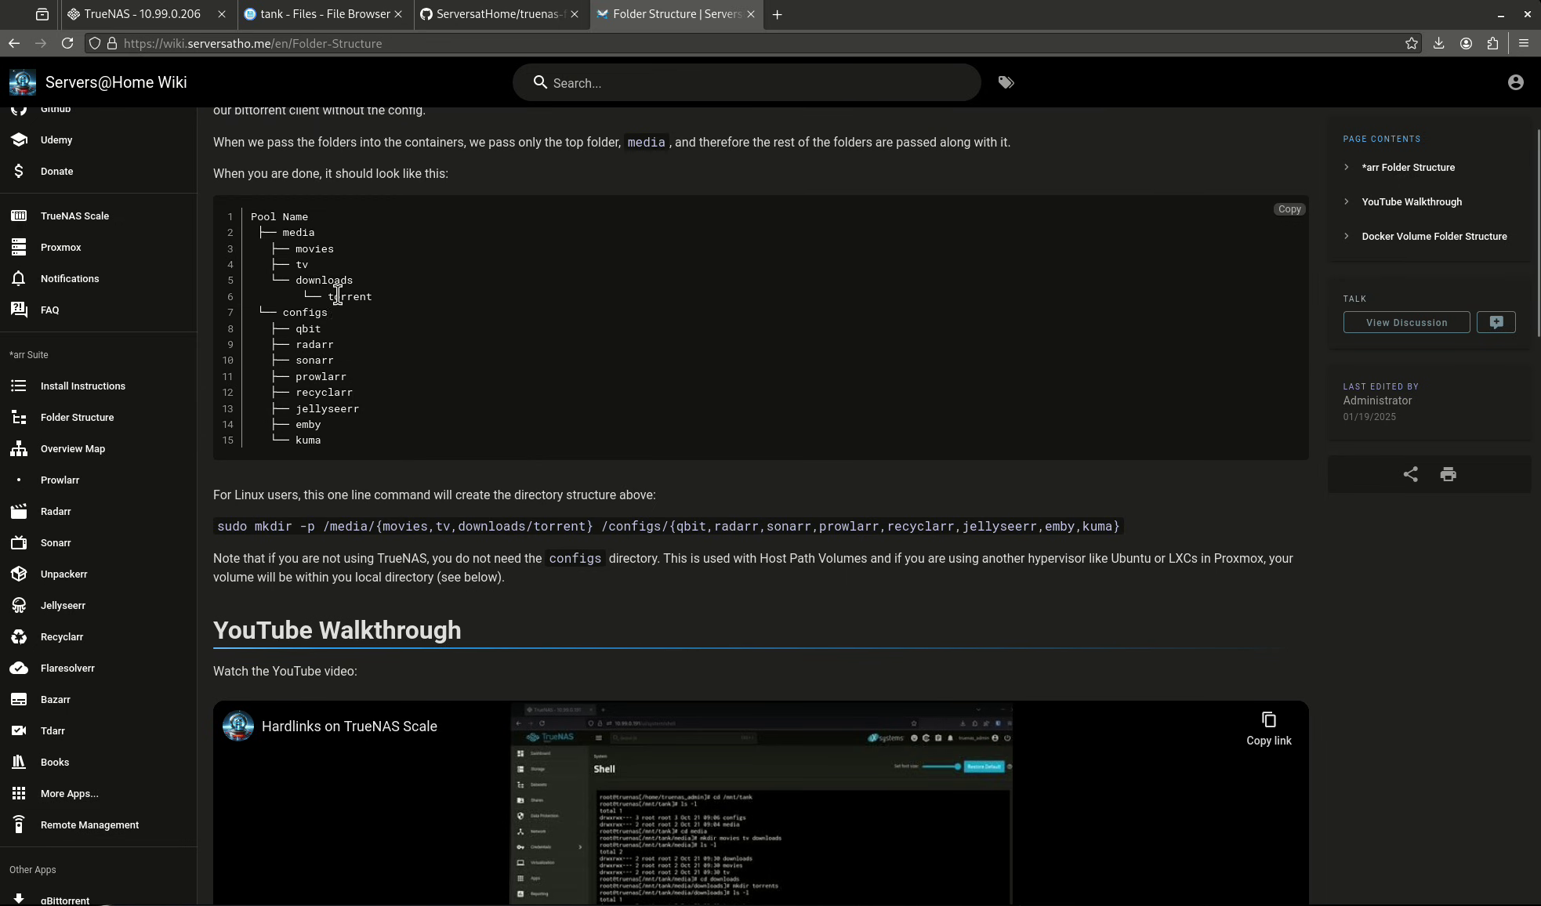
pyautogui.moveTo(371, 296); pyautogui.dragTo(314, 296)
pyautogui.click(302, 333)
pyautogui.doubleClick(284, 313)
pyautogui.click(320, 440)
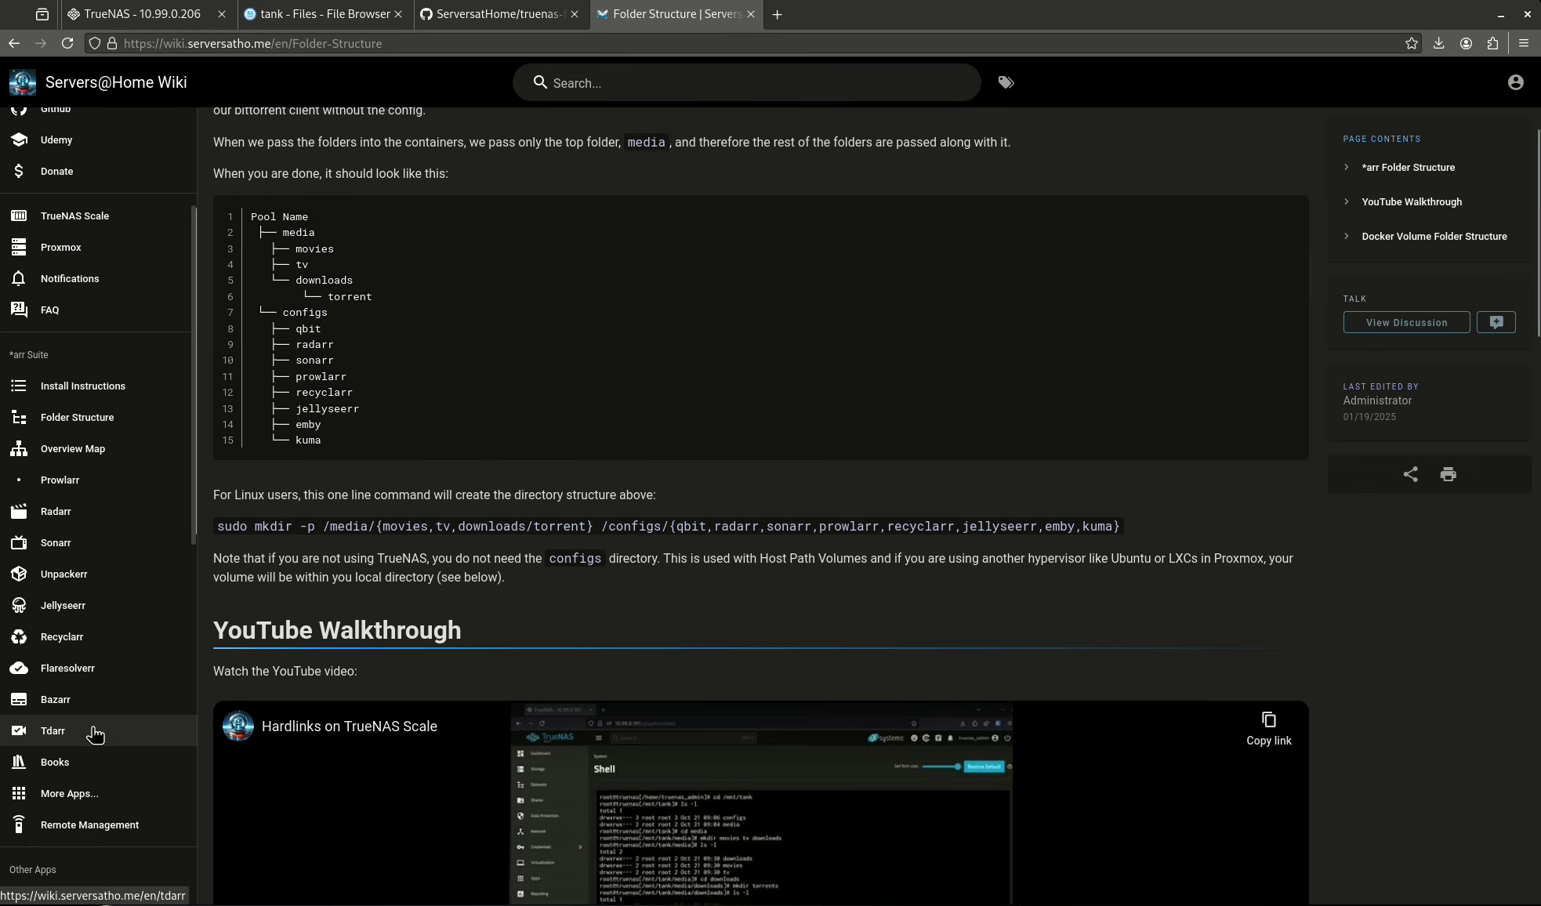
pyautogui.scroll(-3, 94, 734)
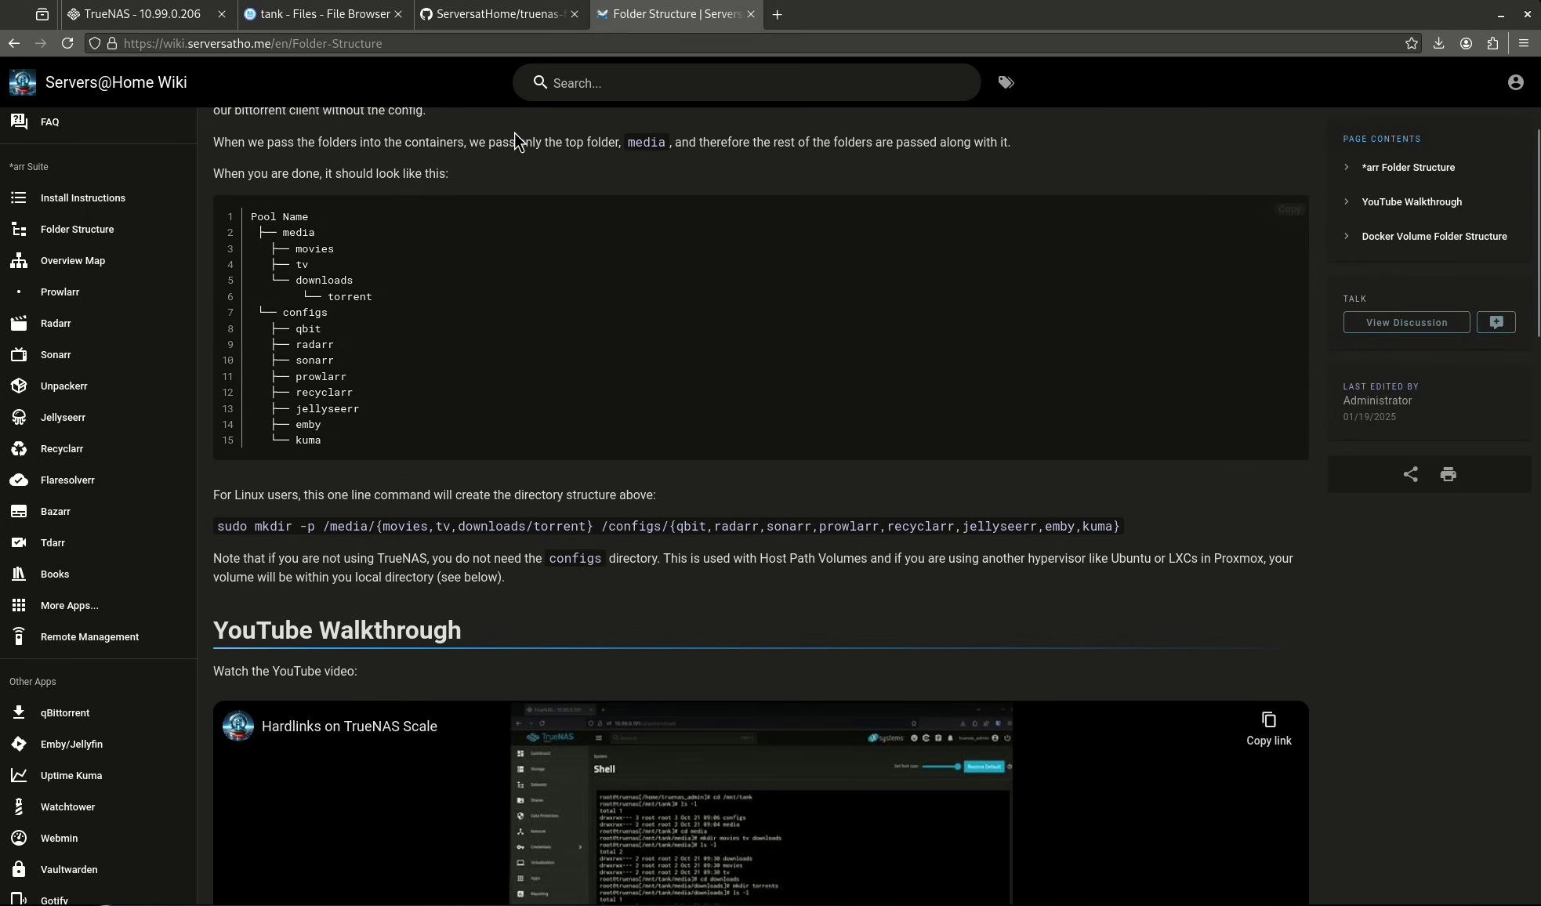
# - Scroll through the truenas-file-structure.sh script on its GitHub page
pyautogui.click(451, 14)
pyautogui.scroll(-6, 438, 474)
pyautogui.scroll(4, 481, 430)
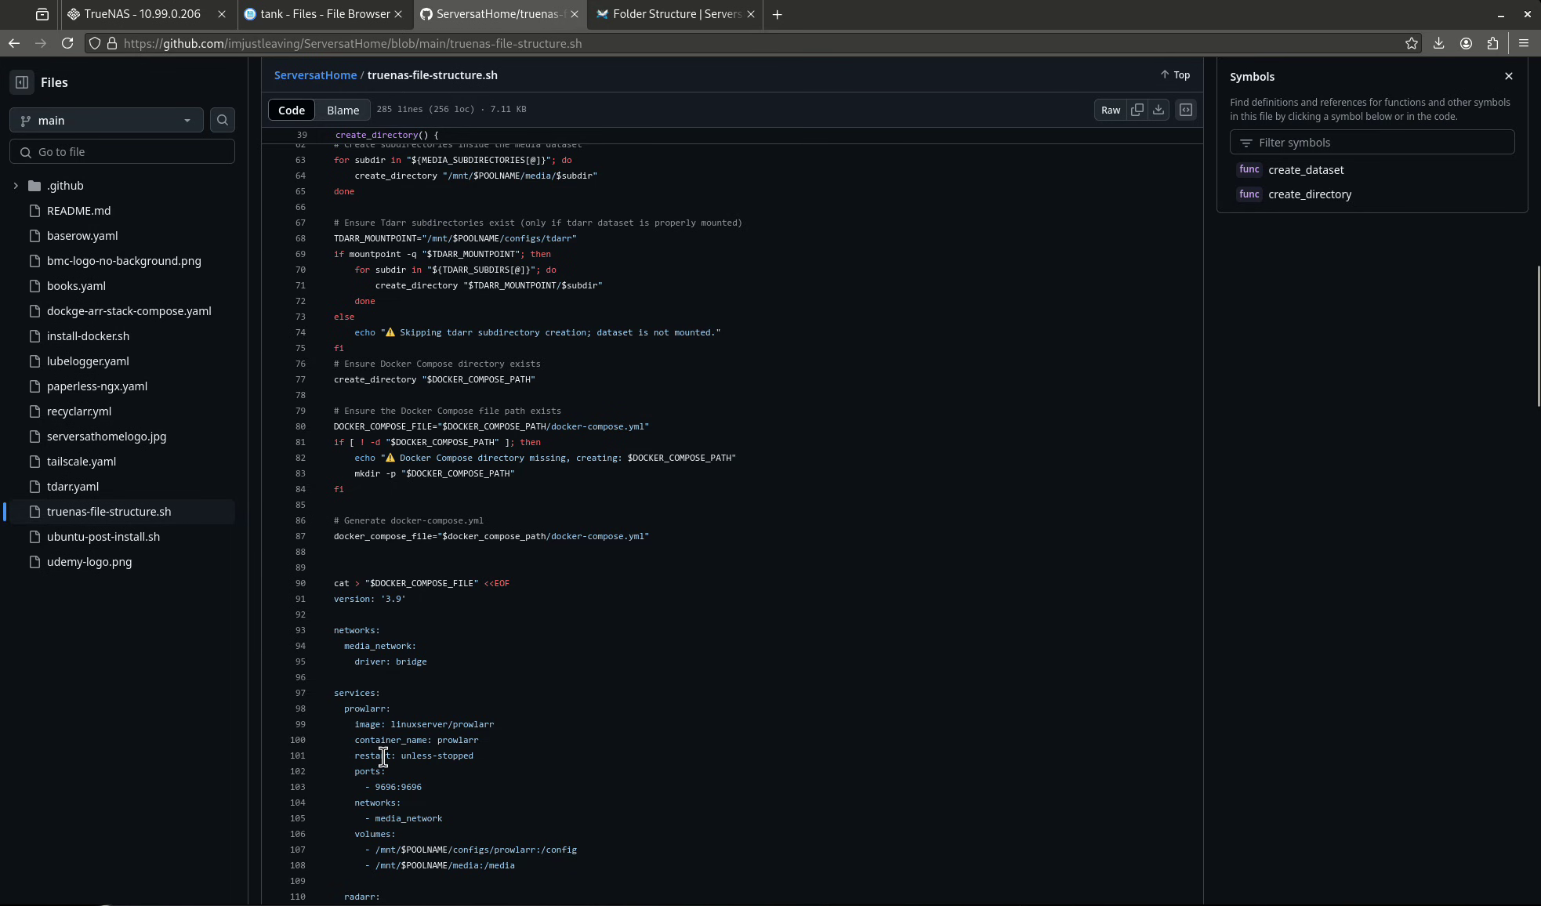
pyautogui.scroll(-2, 411, 807)
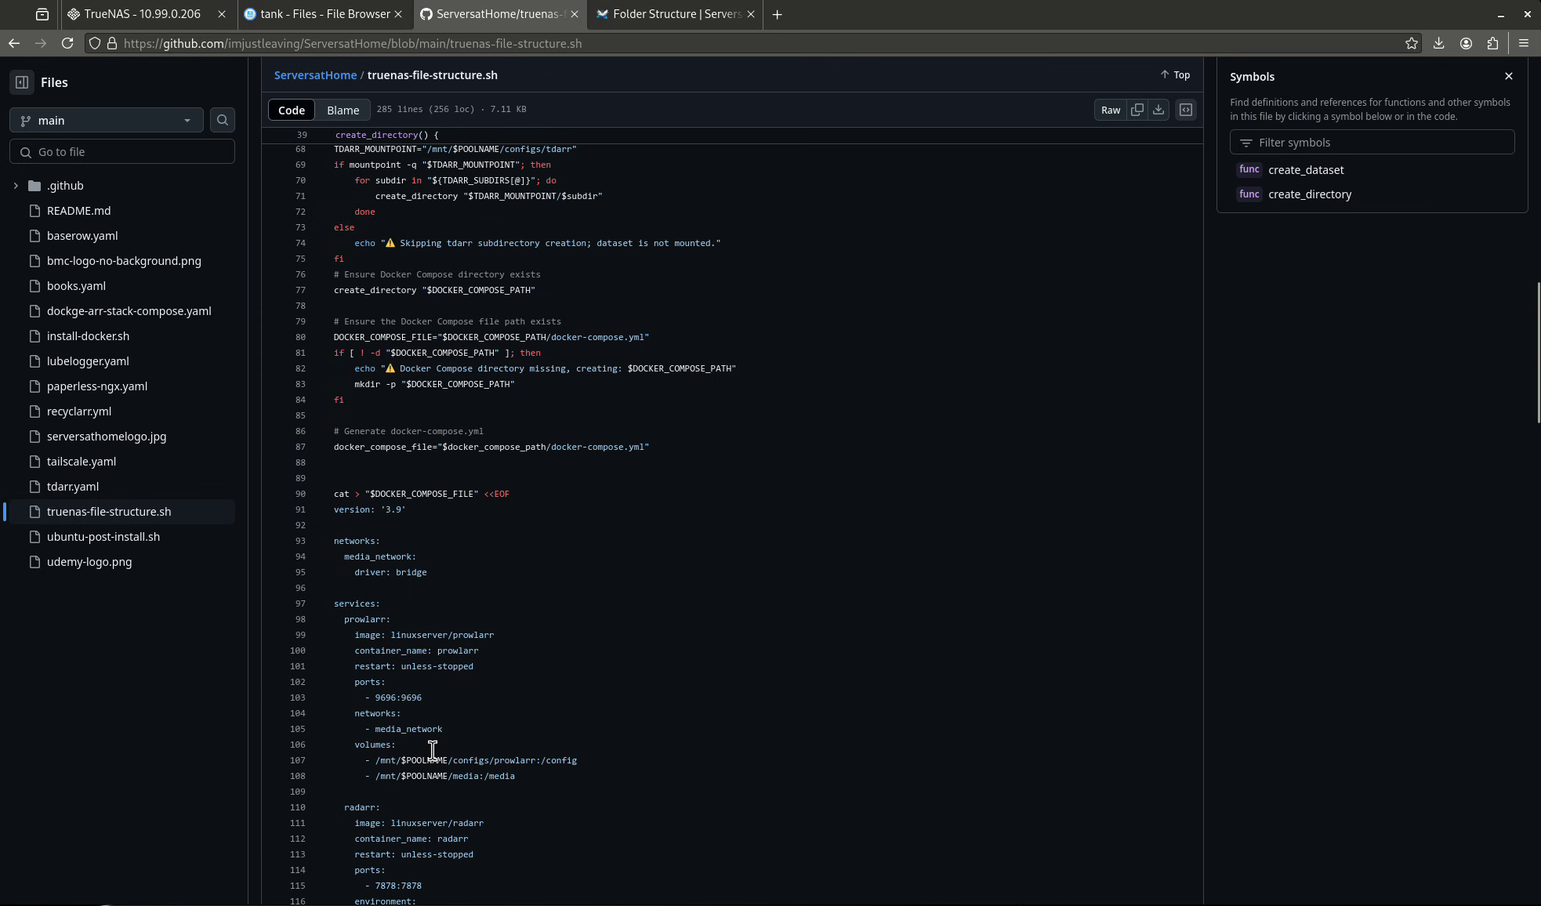
pyautogui.scroll(-4, 438, 741)
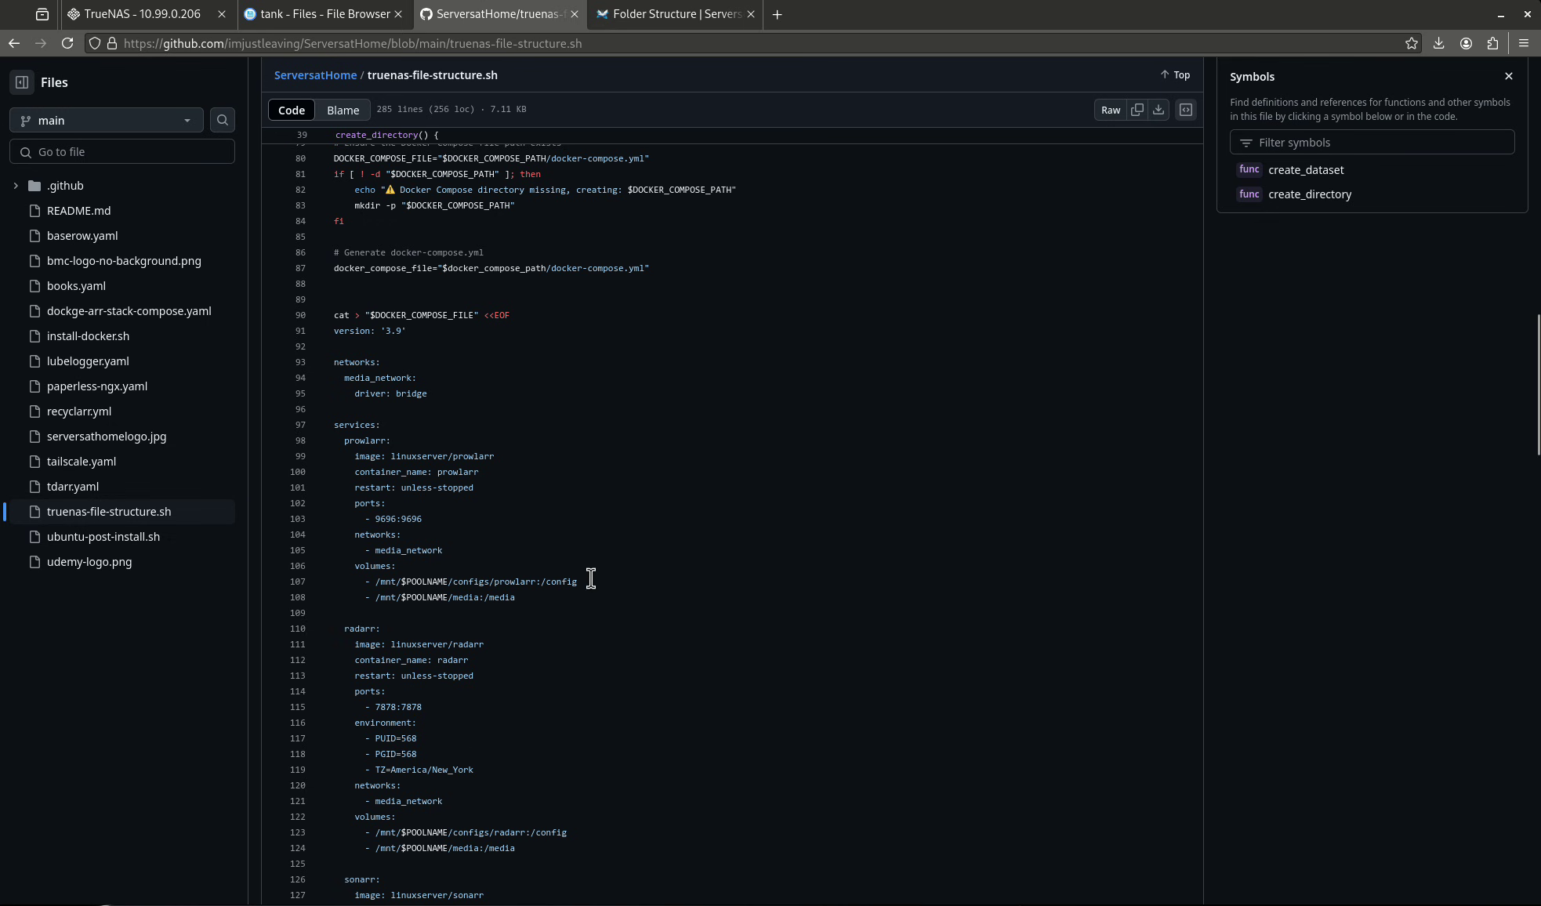
pyautogui.scroll(-5, 423, 408)
pyautogui.scroll(-7, 410, 509)
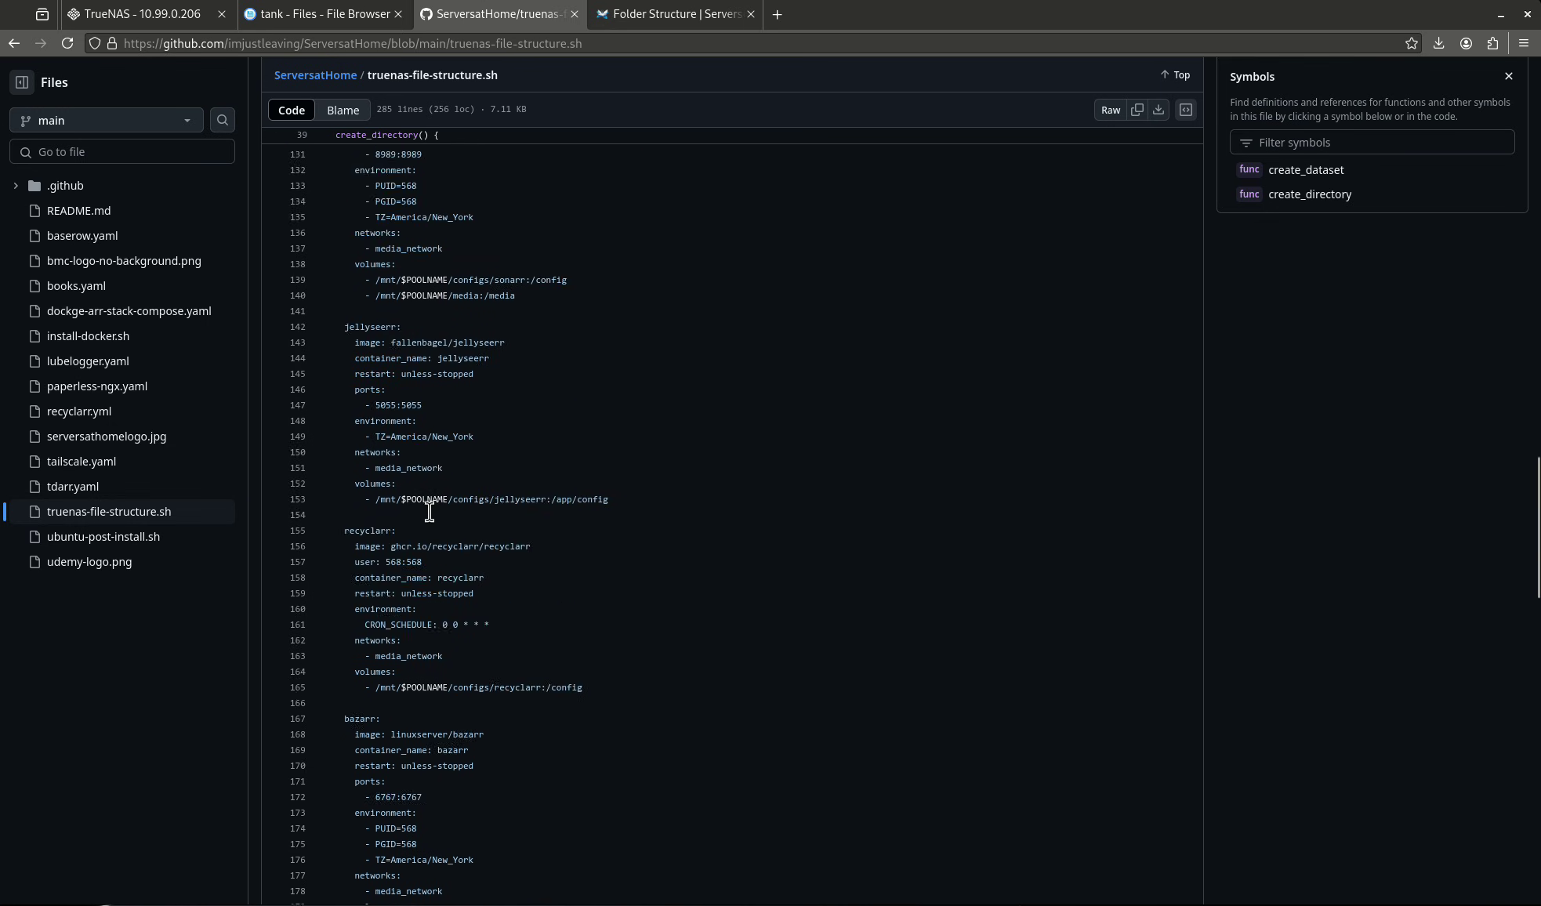
pyautogui.scroll(20, 468, 486)
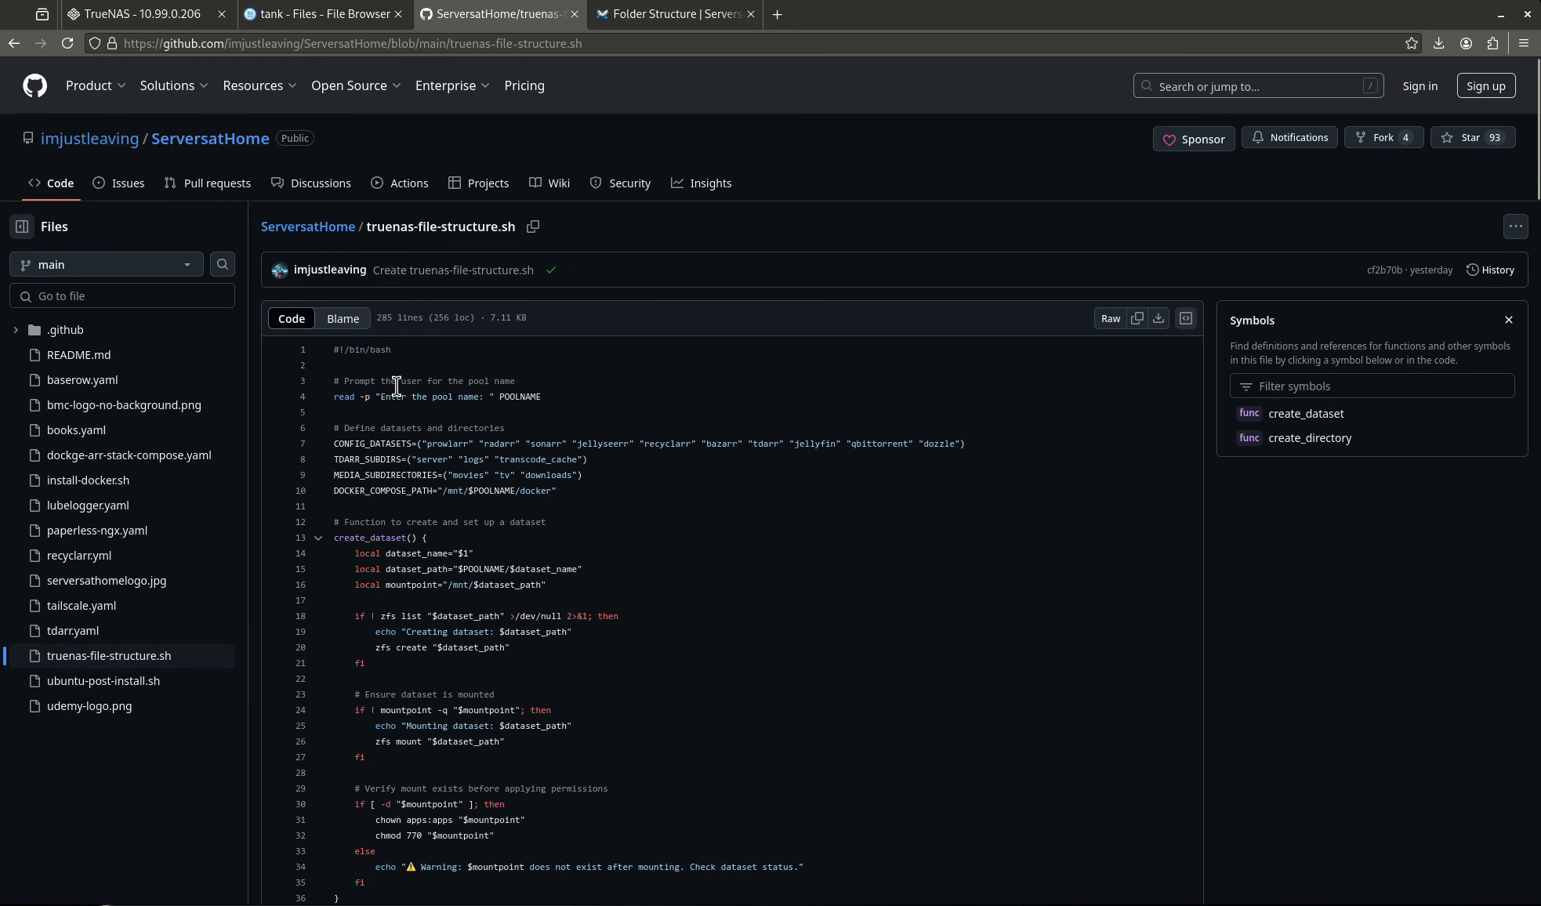
# - Open the script's Raw view and copy its URL from the address bar
pyautogui.click(1109, 318)
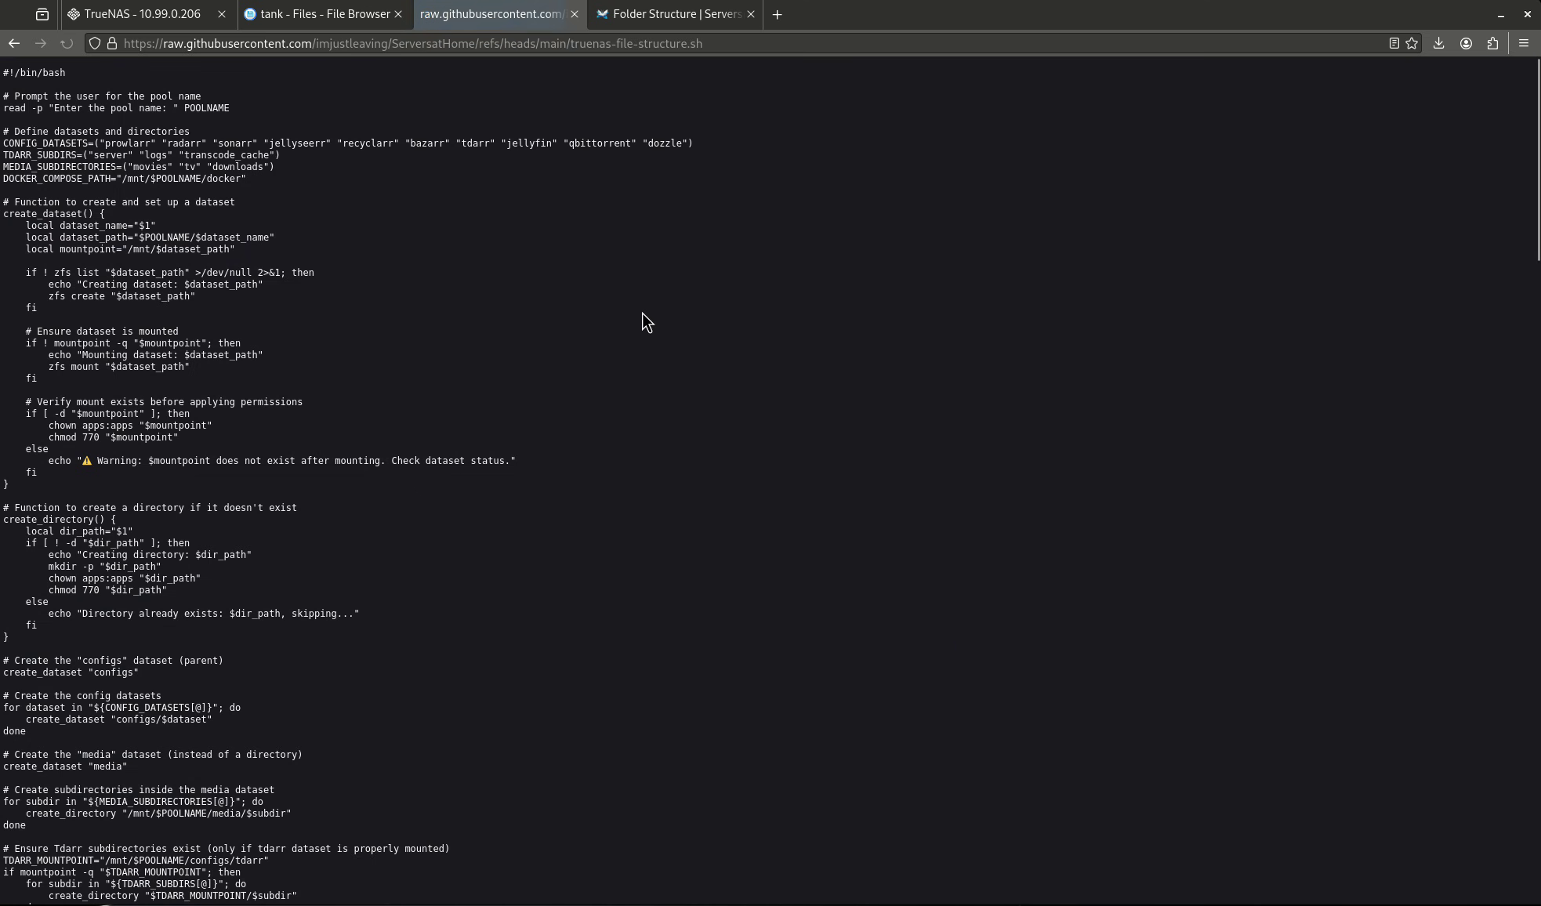
pyautogui.rightClick(648, 44)
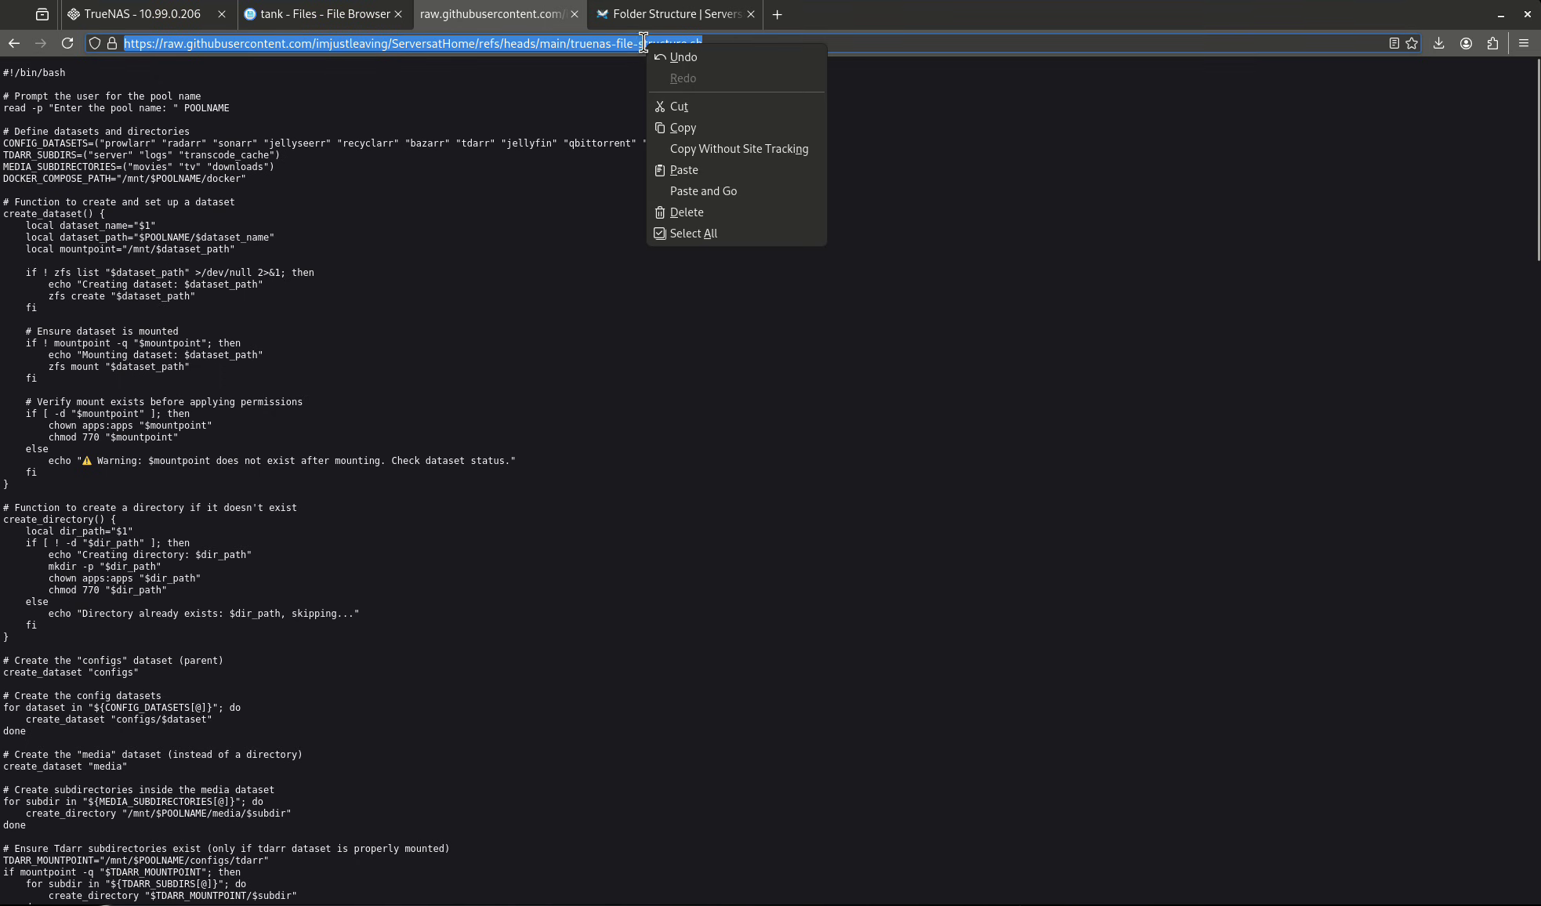
pyautogui.click(696, 126)
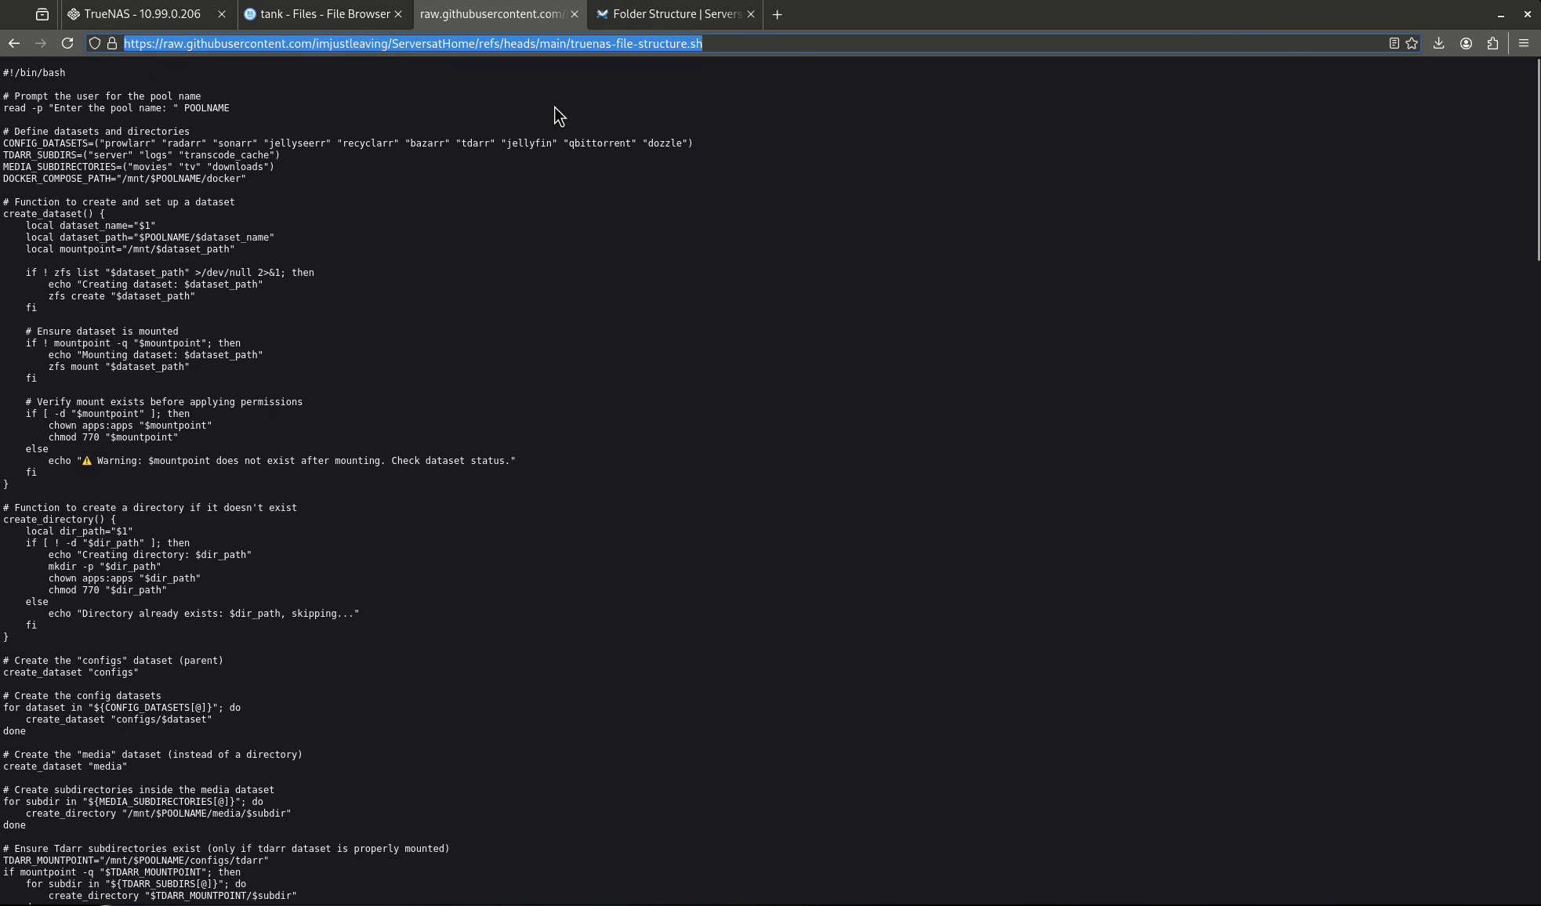
# - Download the script with wget from the raw URL and confirm it with ls -l
pyautogui.click(176, 13)
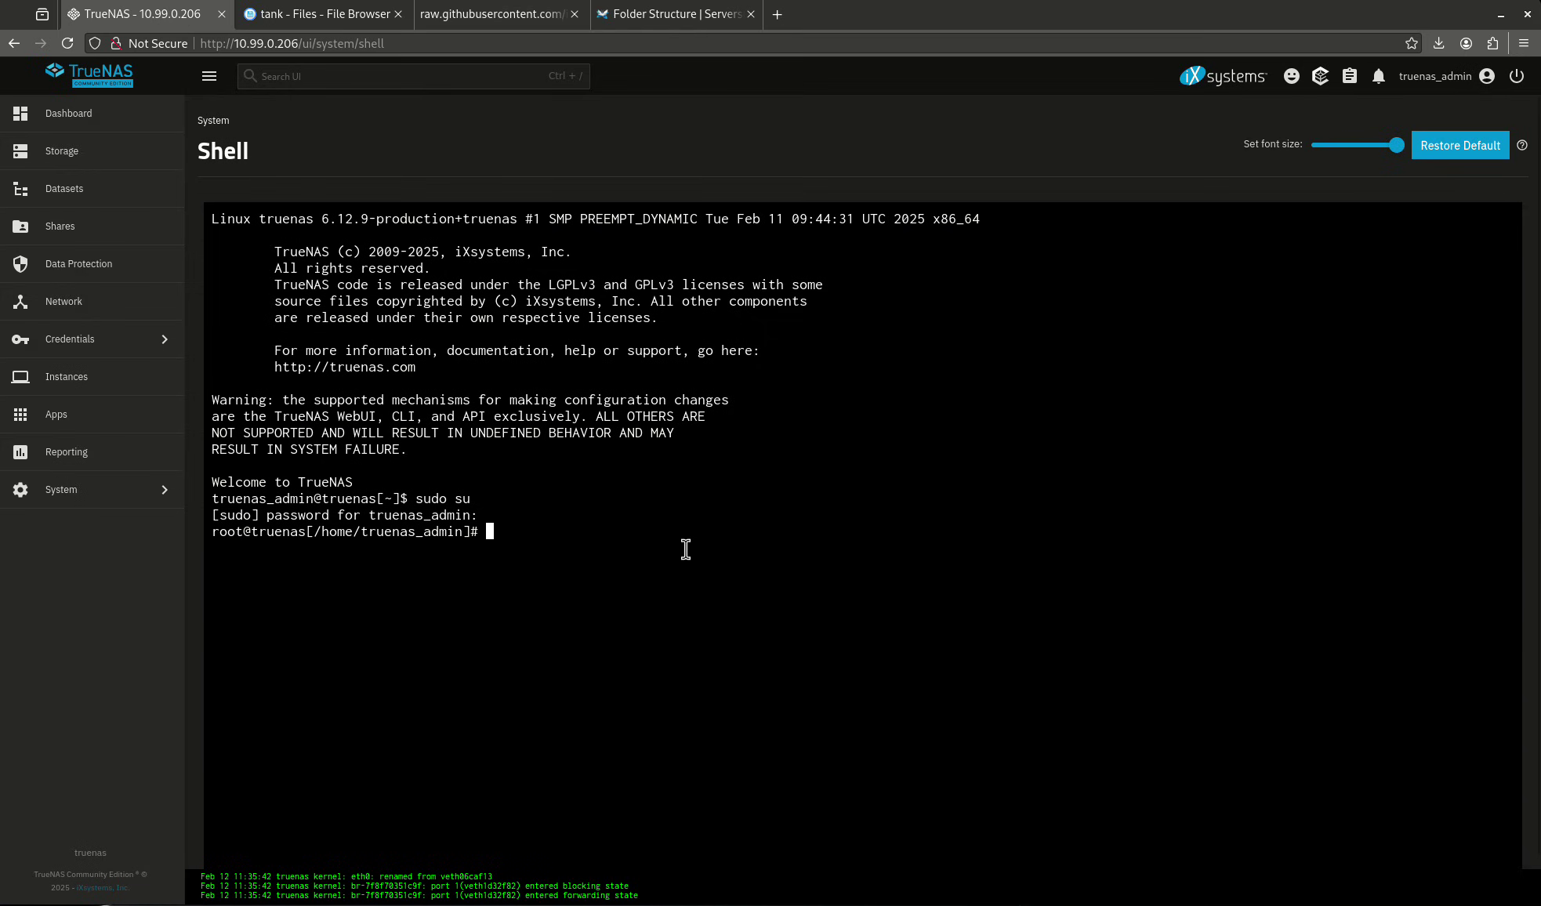
pyautogui.write('wget')
pyautogui.hotkey('ctrl', 'v')
pyautogui.press('Return')
pyautogui.write('ls -l')
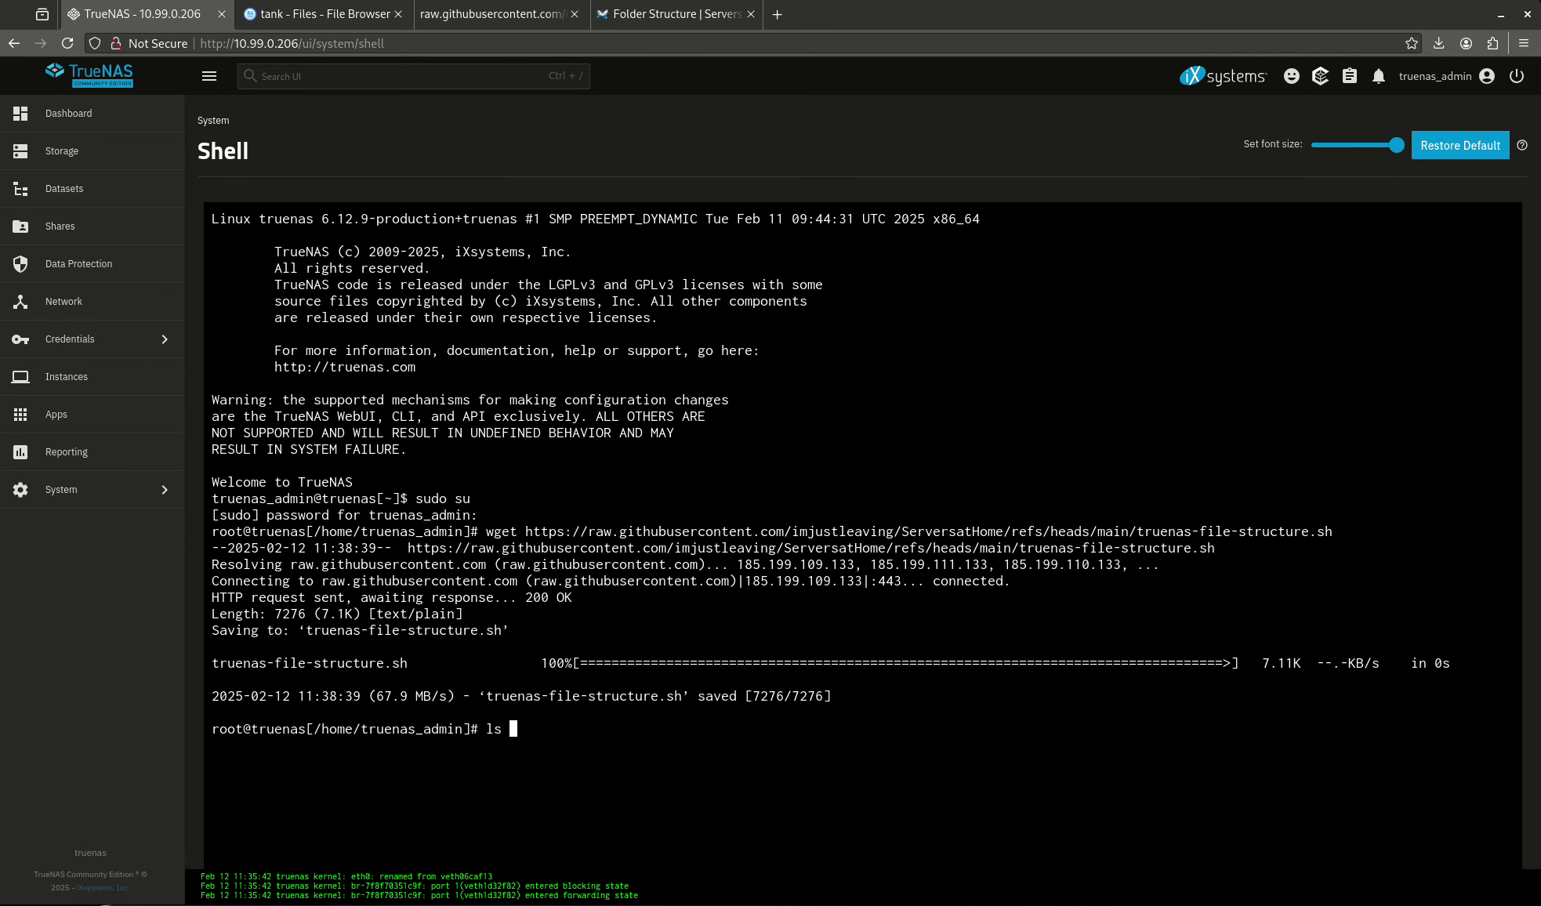
pyautogui.press('Return')
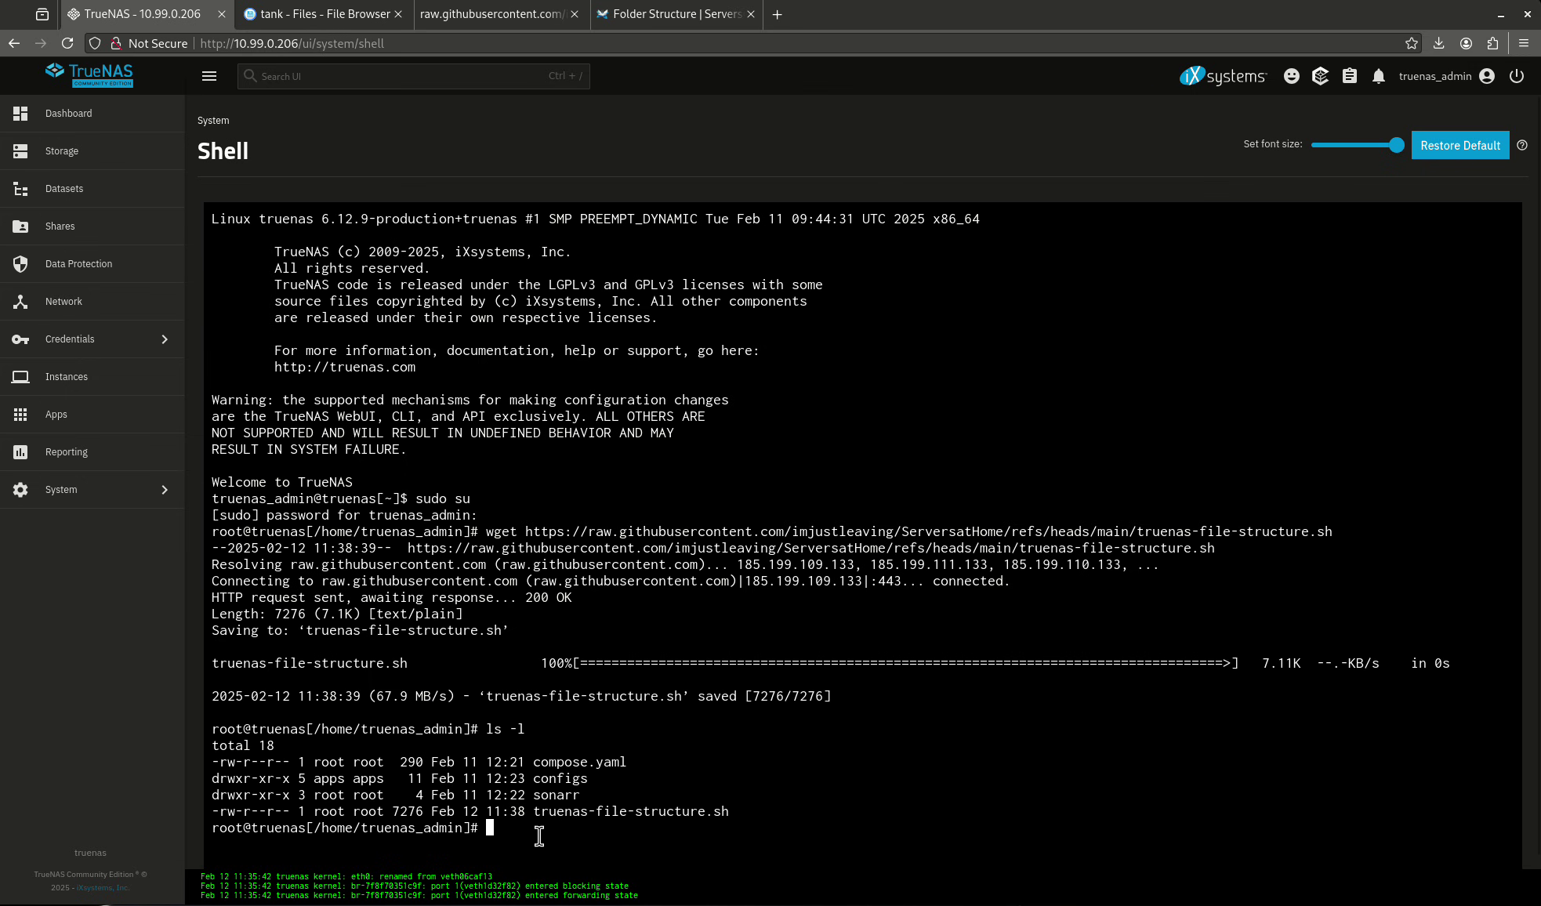
pyautogui.moveTo(564, 813); pyautogui.dragTo(736, 815)
pyautogui.click(737, 815)
# - Make truenas-file-structure.sh executable with chmod and type the bash command to run it
pyautogui.write('chmod +z')
pyautogui.write(' tr')
pyautogui.press('Tab')
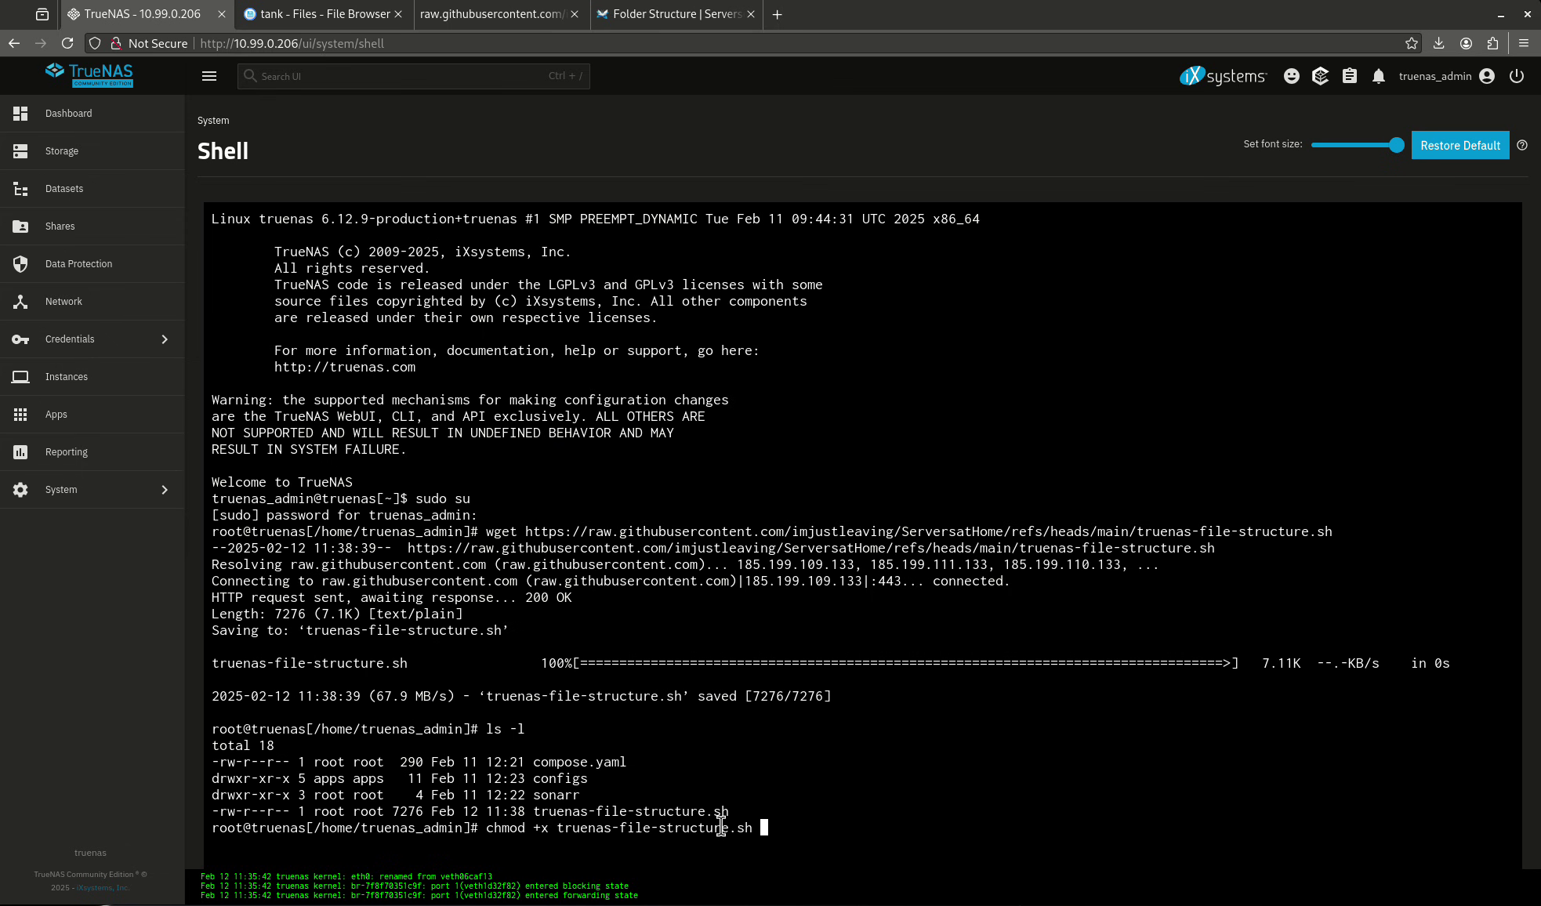
pyautogui.press('Return')
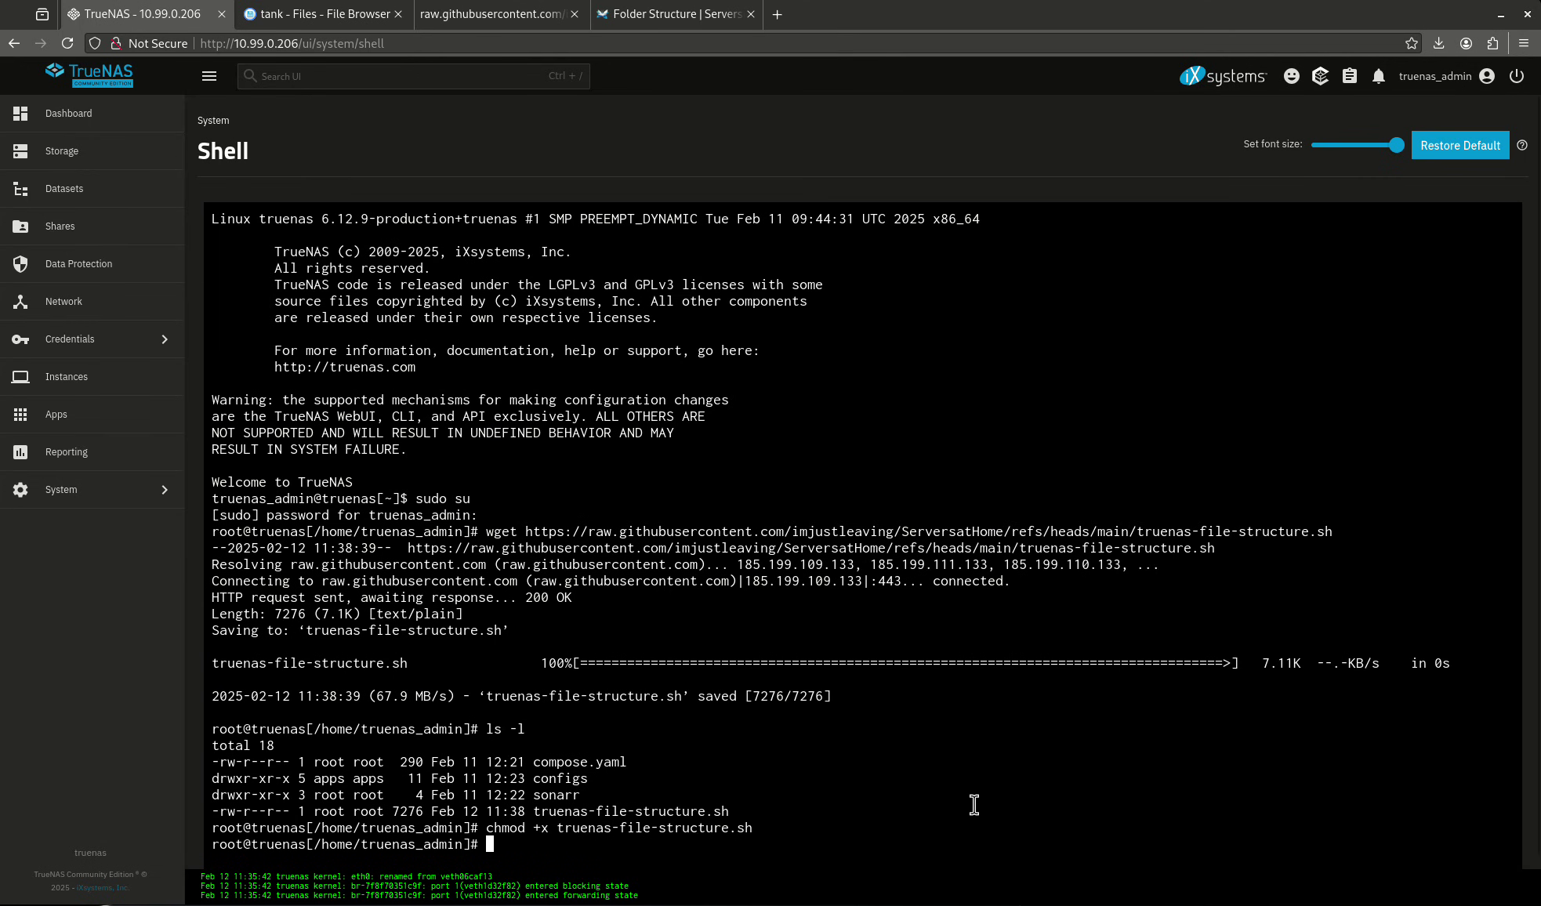
pyautogui.write('bash truen')
pyautogui.press('Tab')
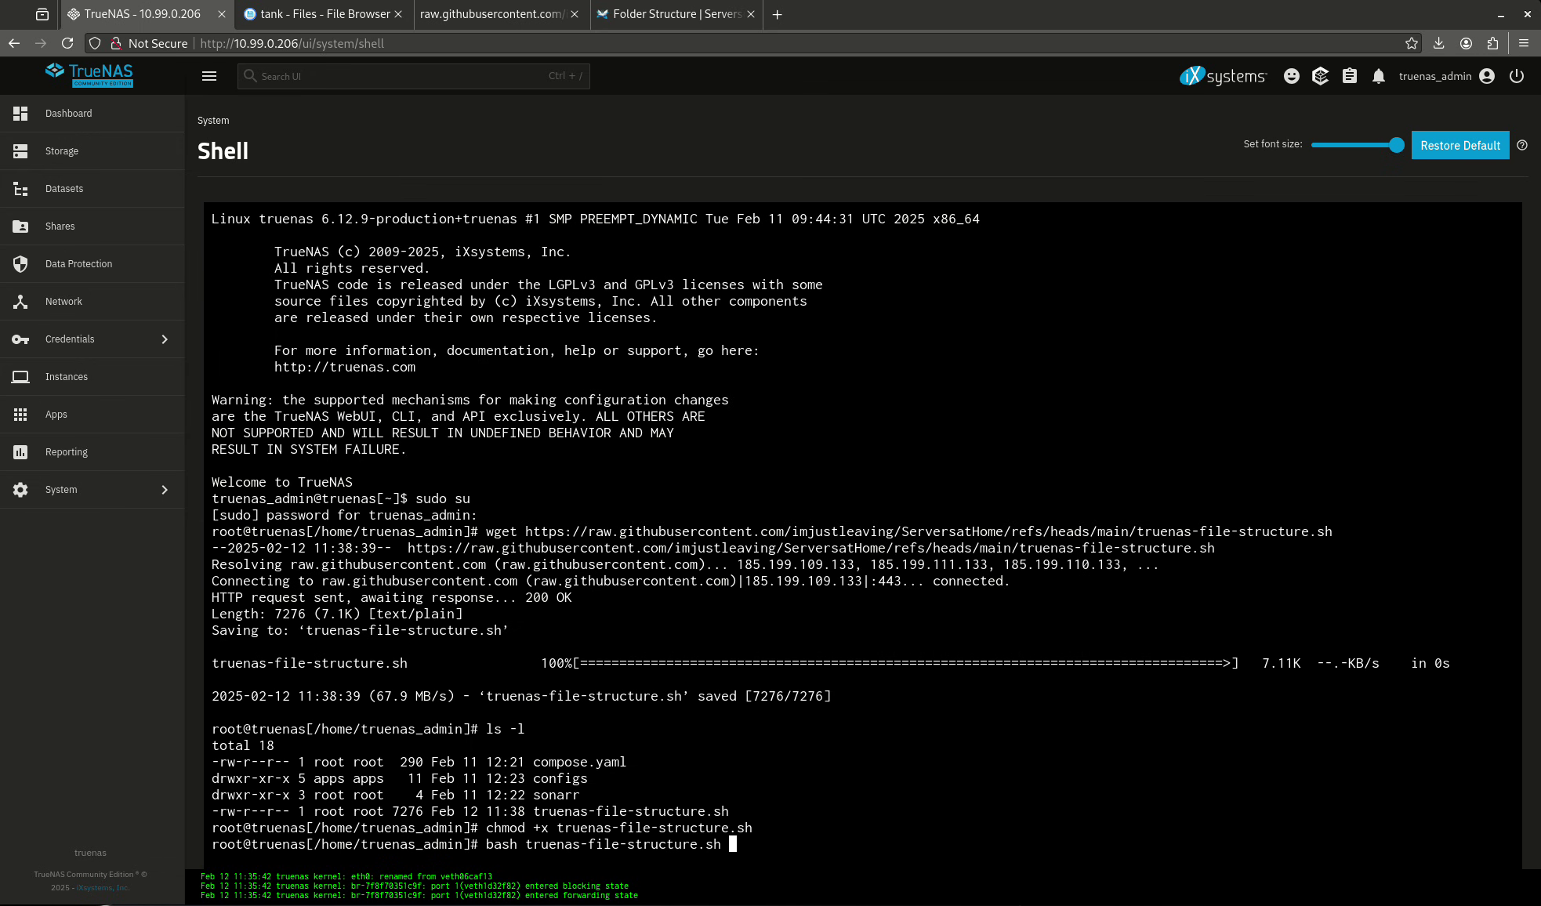
# - Run the script with pool name tank and check the docker-compose.yml creation message
pyautogui.press('Return')
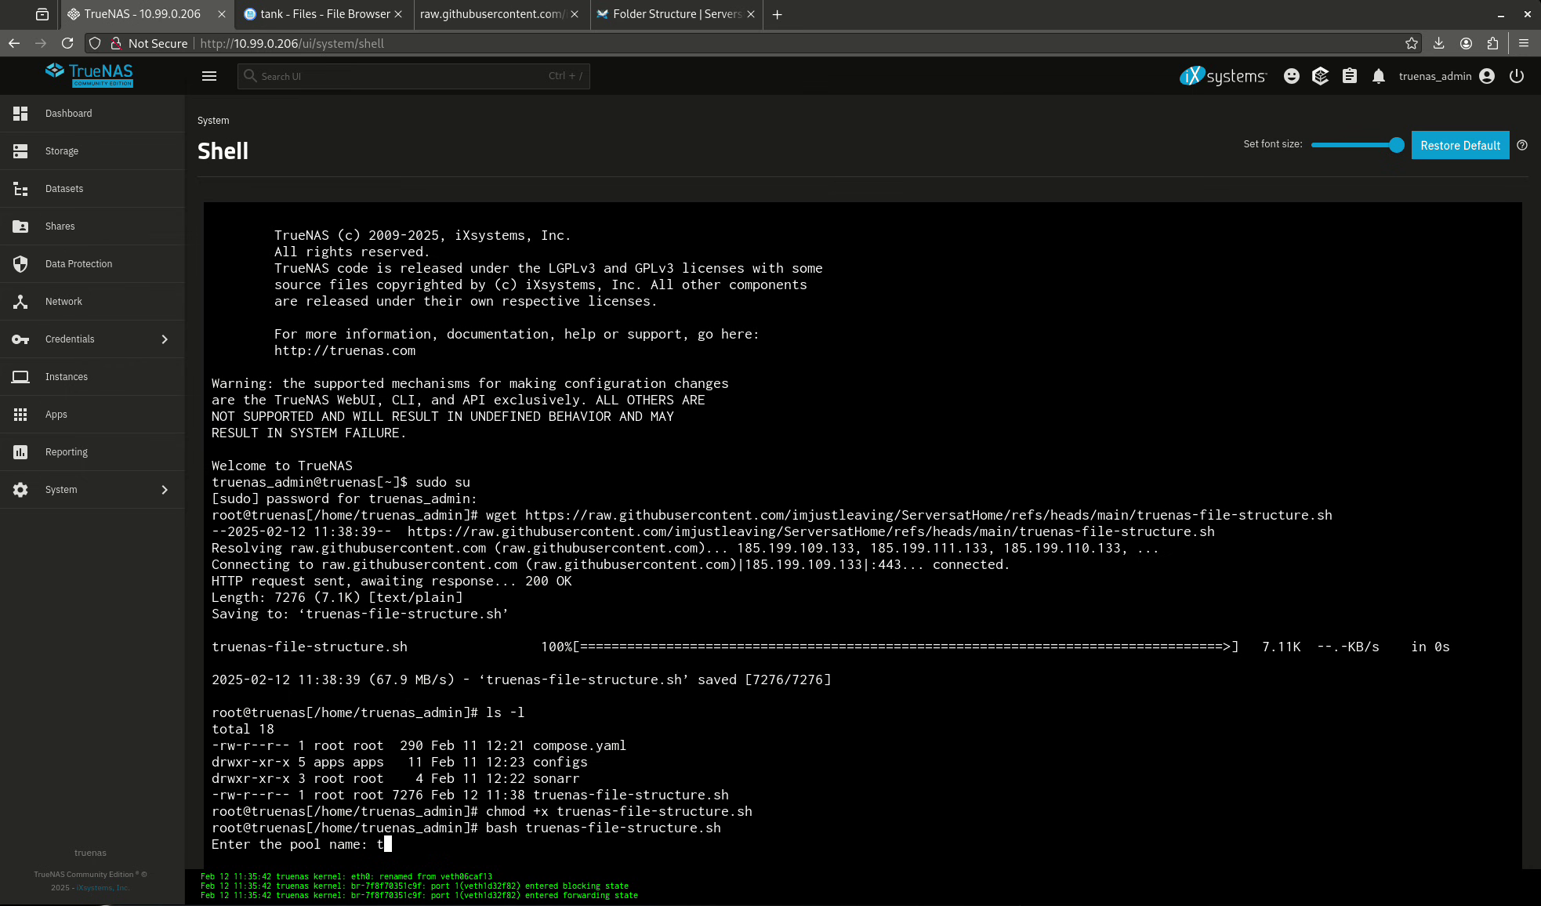
pyautogui.write('ank')
pyautogui.press('Return')
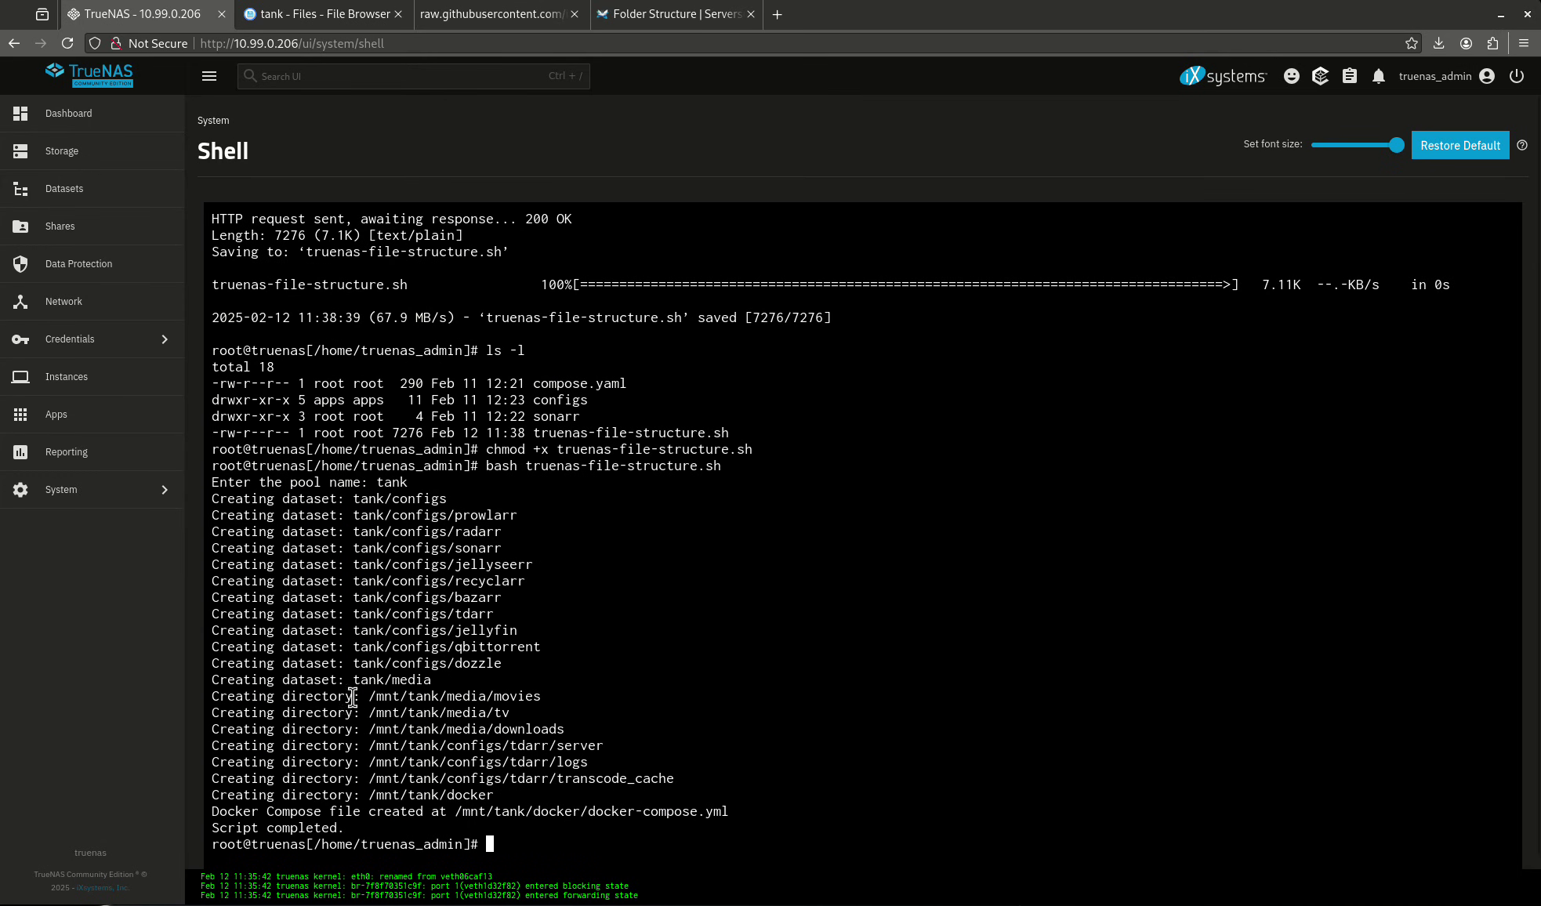
pyautogui.moveTo(250, 811); pyautogui.dragTo(469, 815)
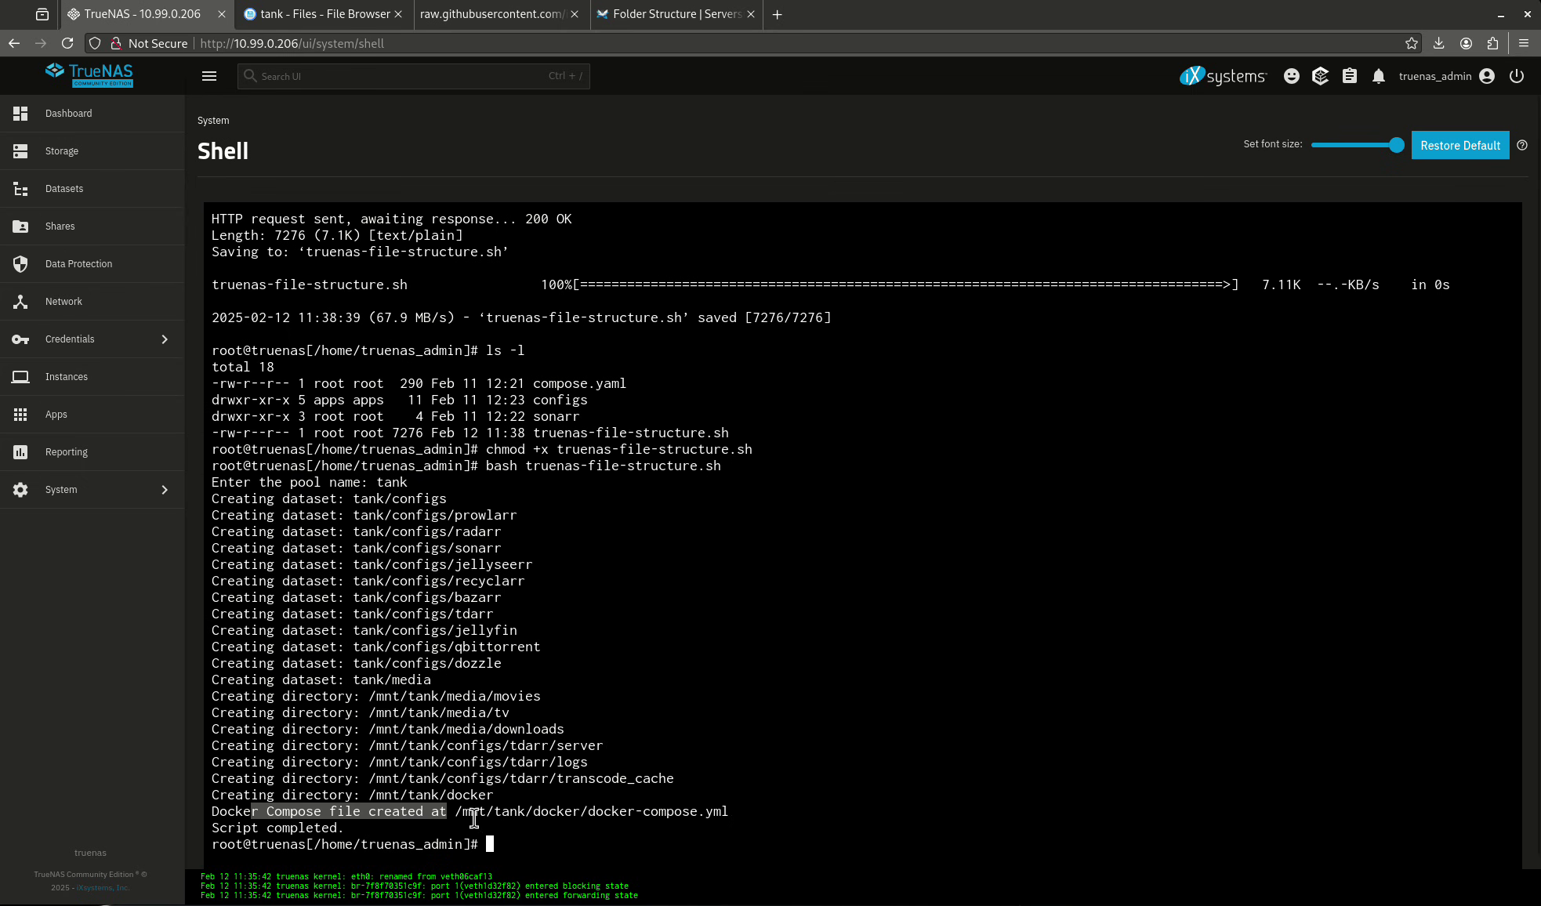
pyautogui.click(473, 811)
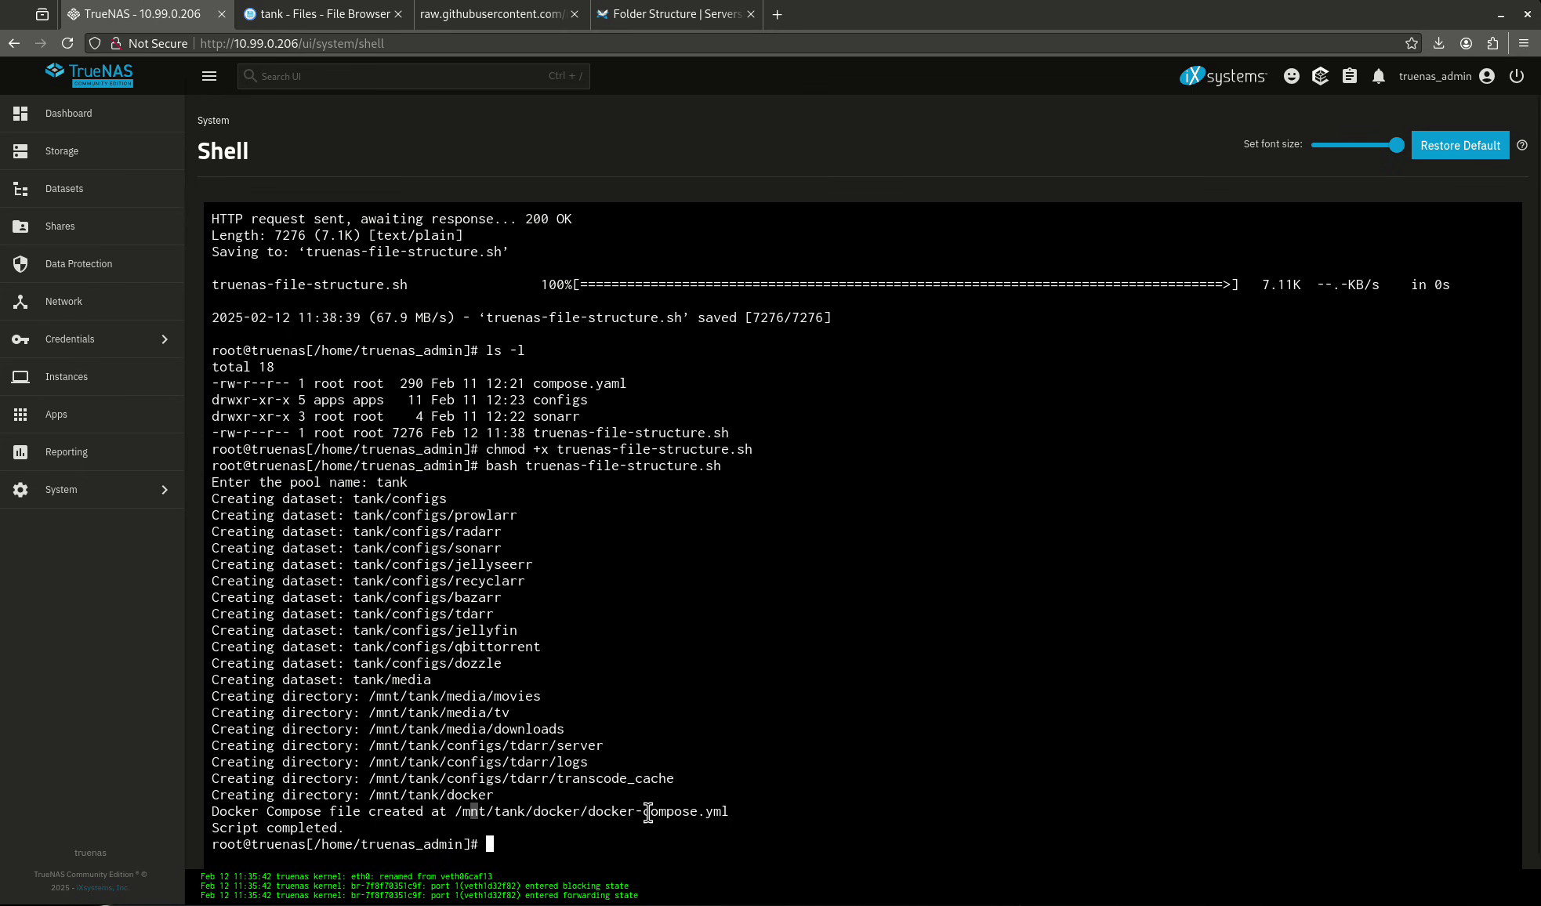
pyautogui.moveTo(362, 827); pyautogui.dragTo(243, 827)
pyautogui.click(234, 827)
# - Expand configs on the Datasets page and inspect bazarr, prowlarr, qbittorrent, recyclarr, sonarr and media
pyautogui.click(125, 206)
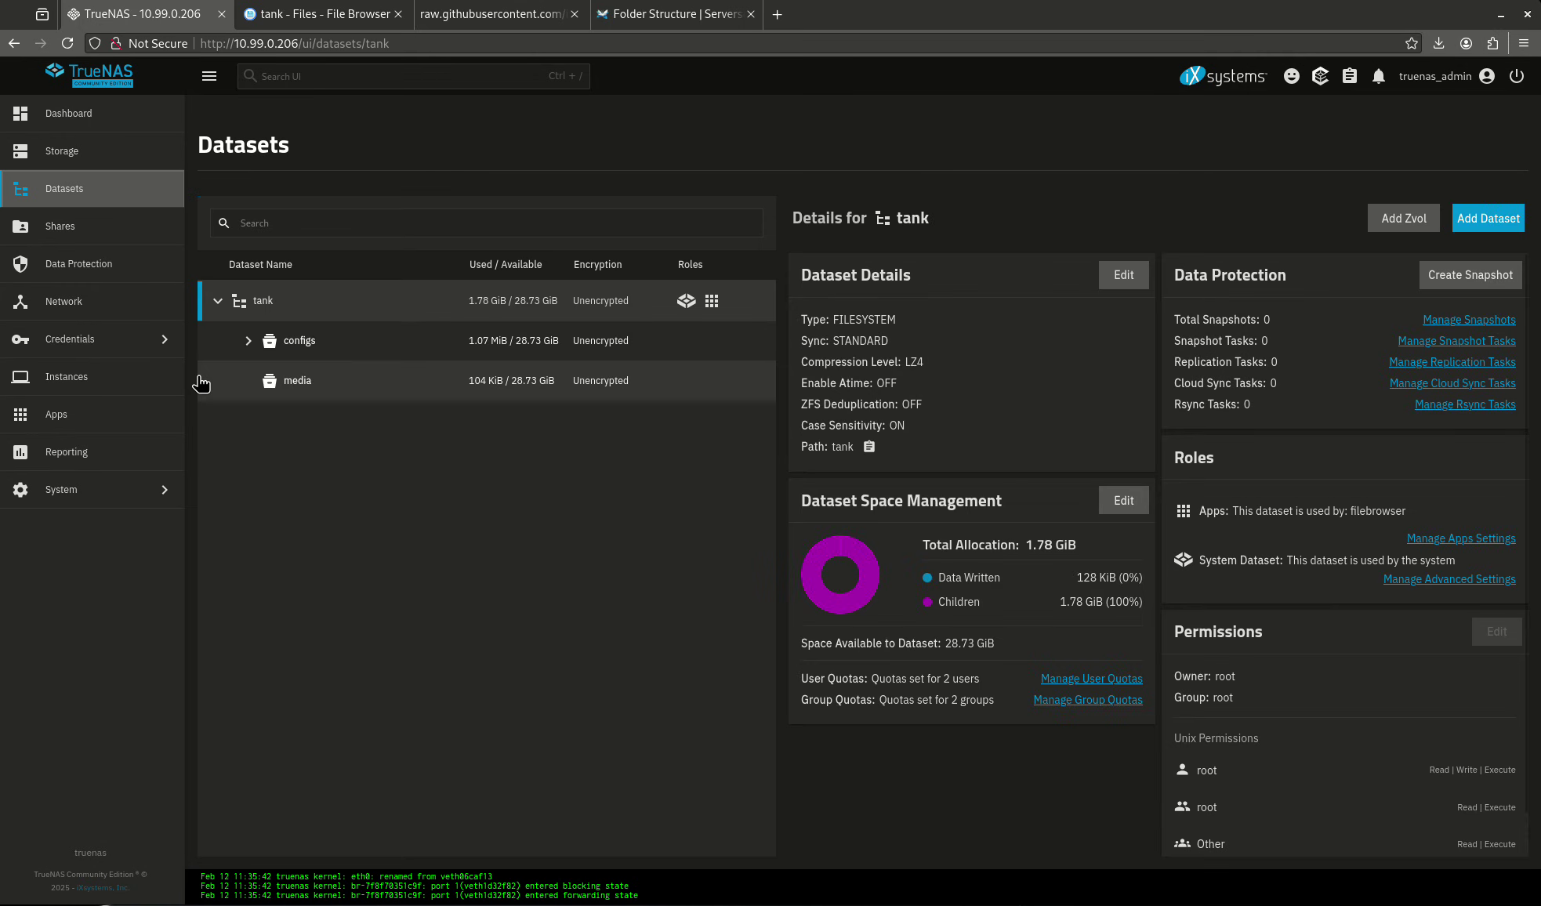
pyautogui.click(248, 340)
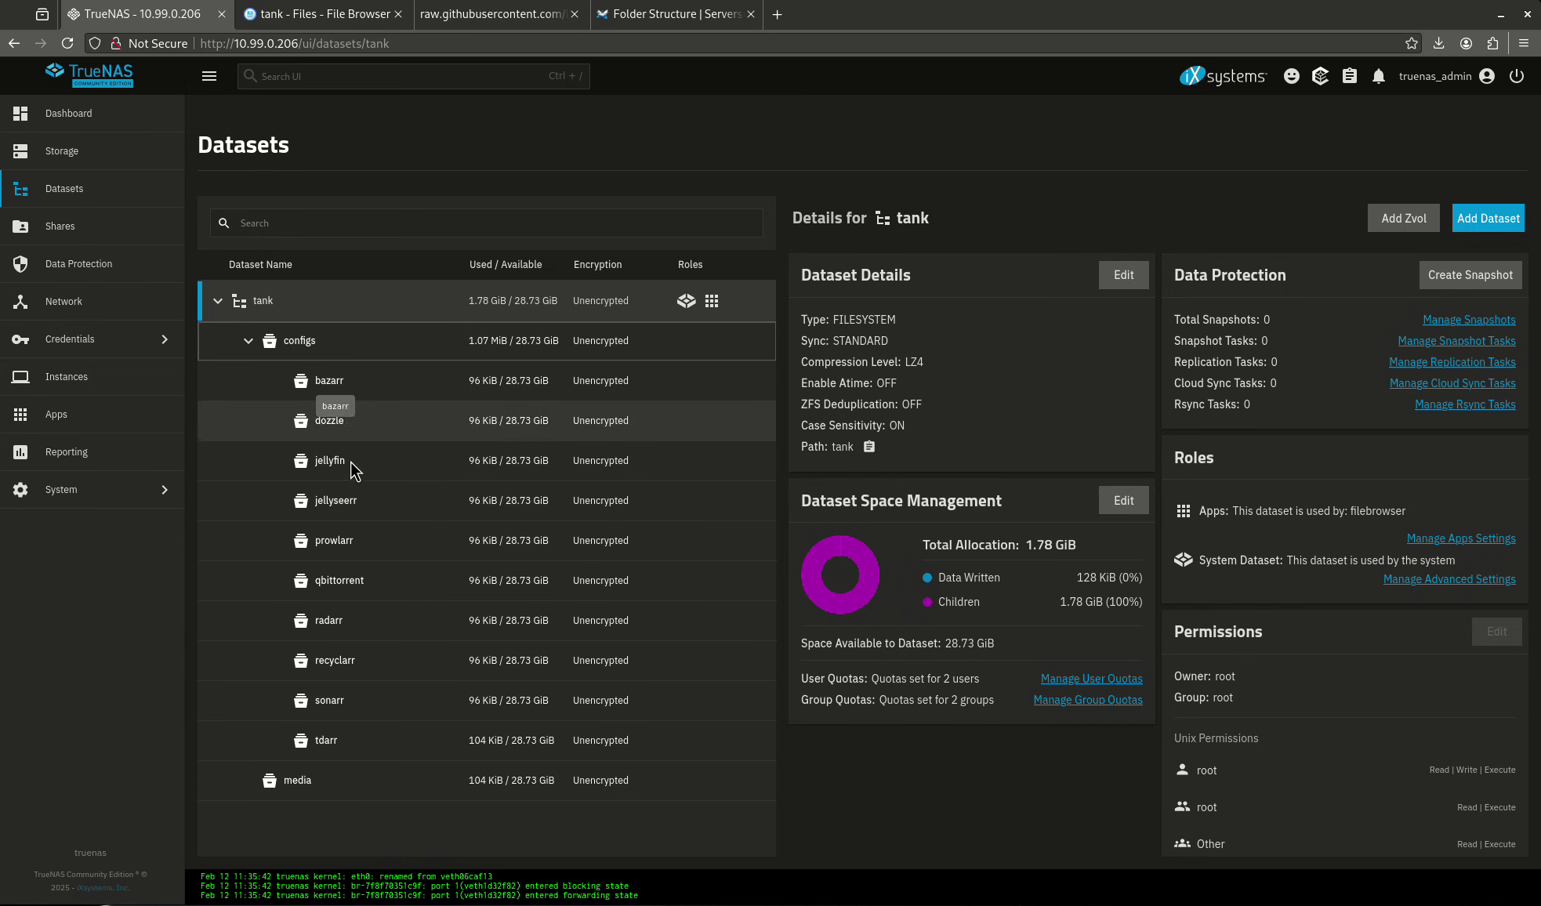
pyautogui.click(348, 347)
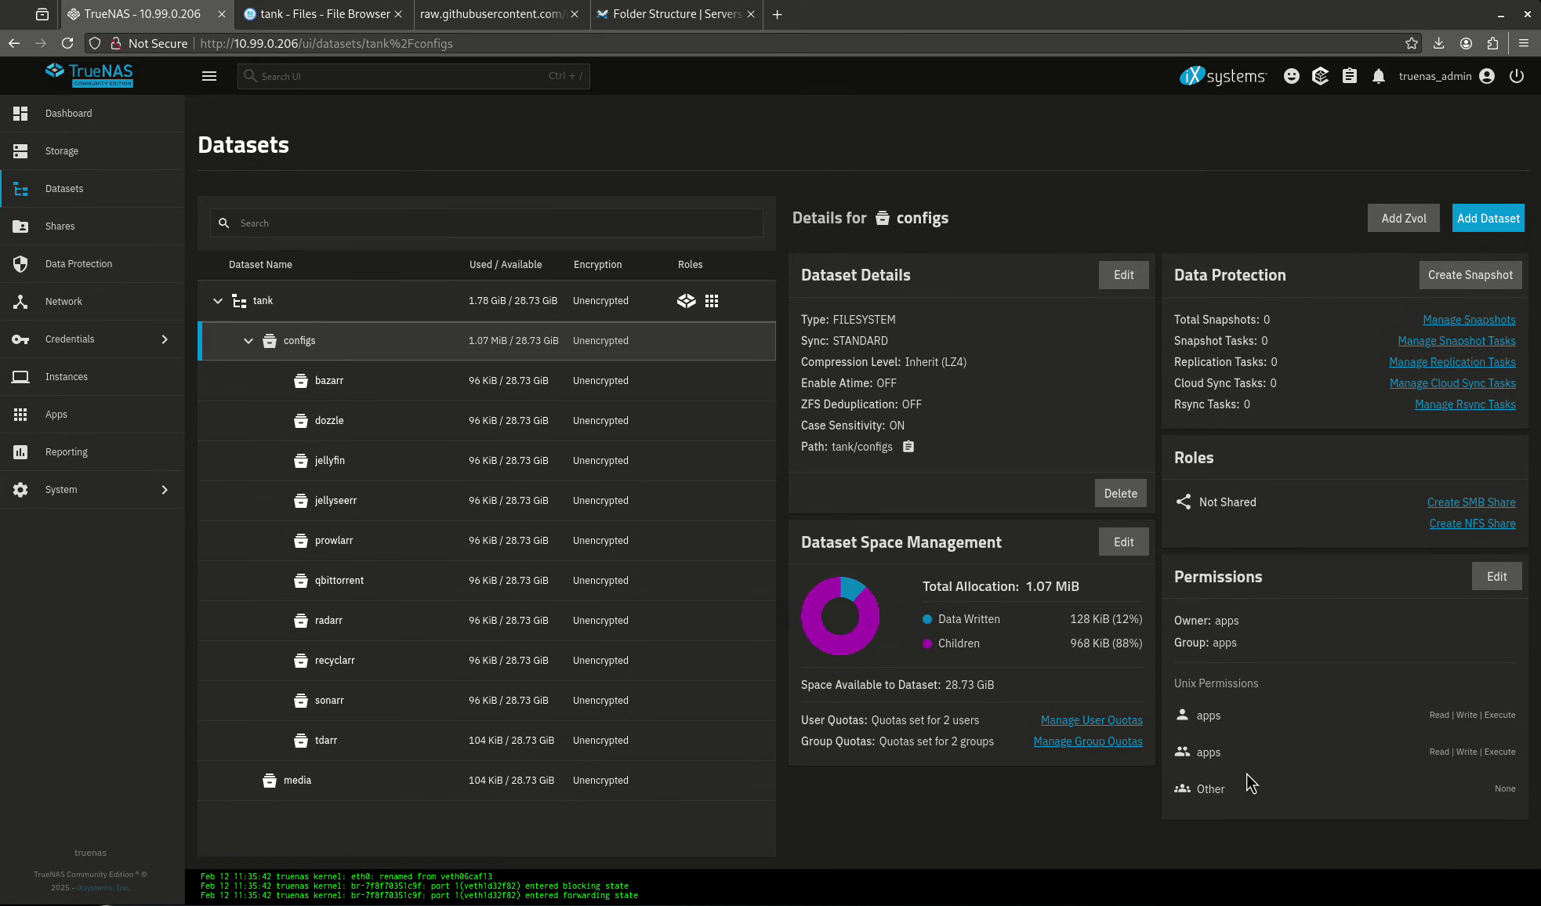
pyautogui.click(378, 385)
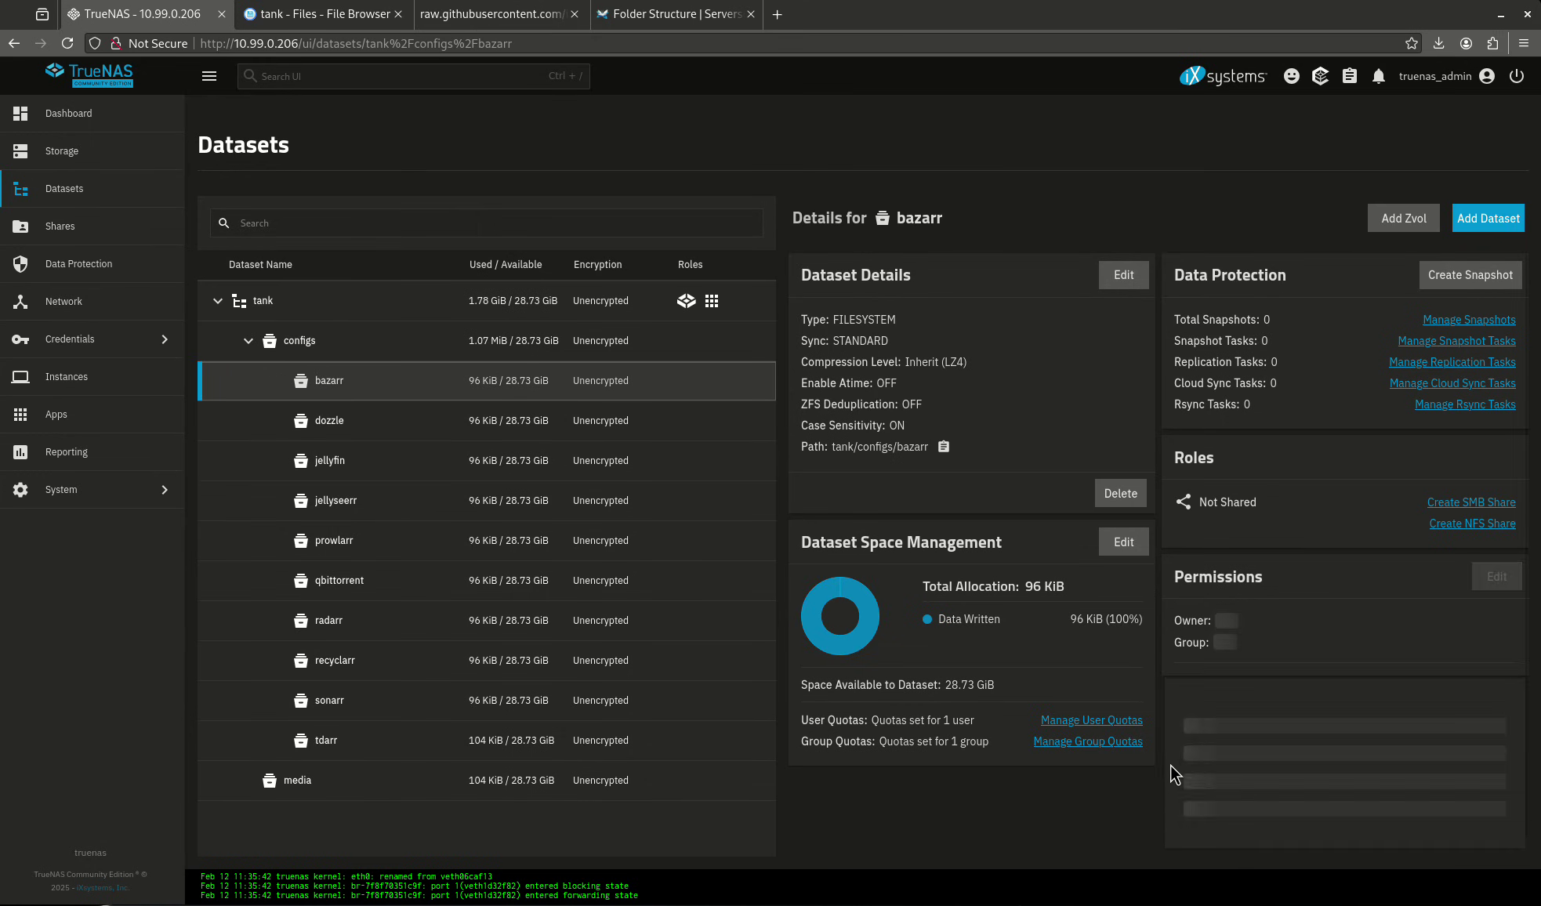
pyautogui.click(379, 548)
pyautogui.click(388, 584)
pyautogui.click(403, 660)
pyautogui.click(407, 710)
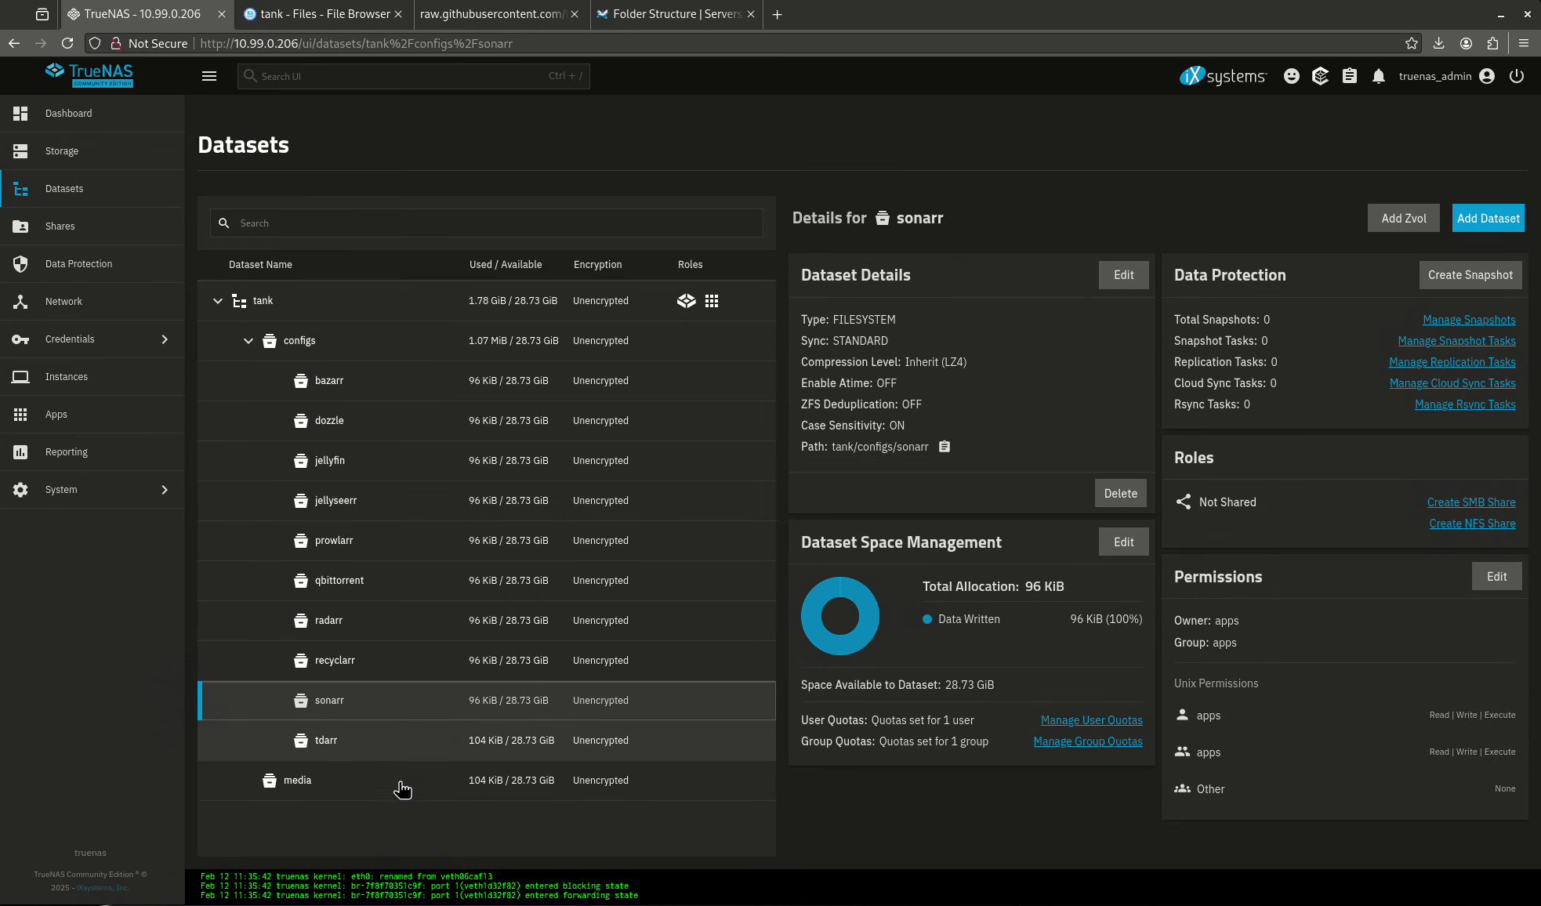
pyautogui.click(423, 782)
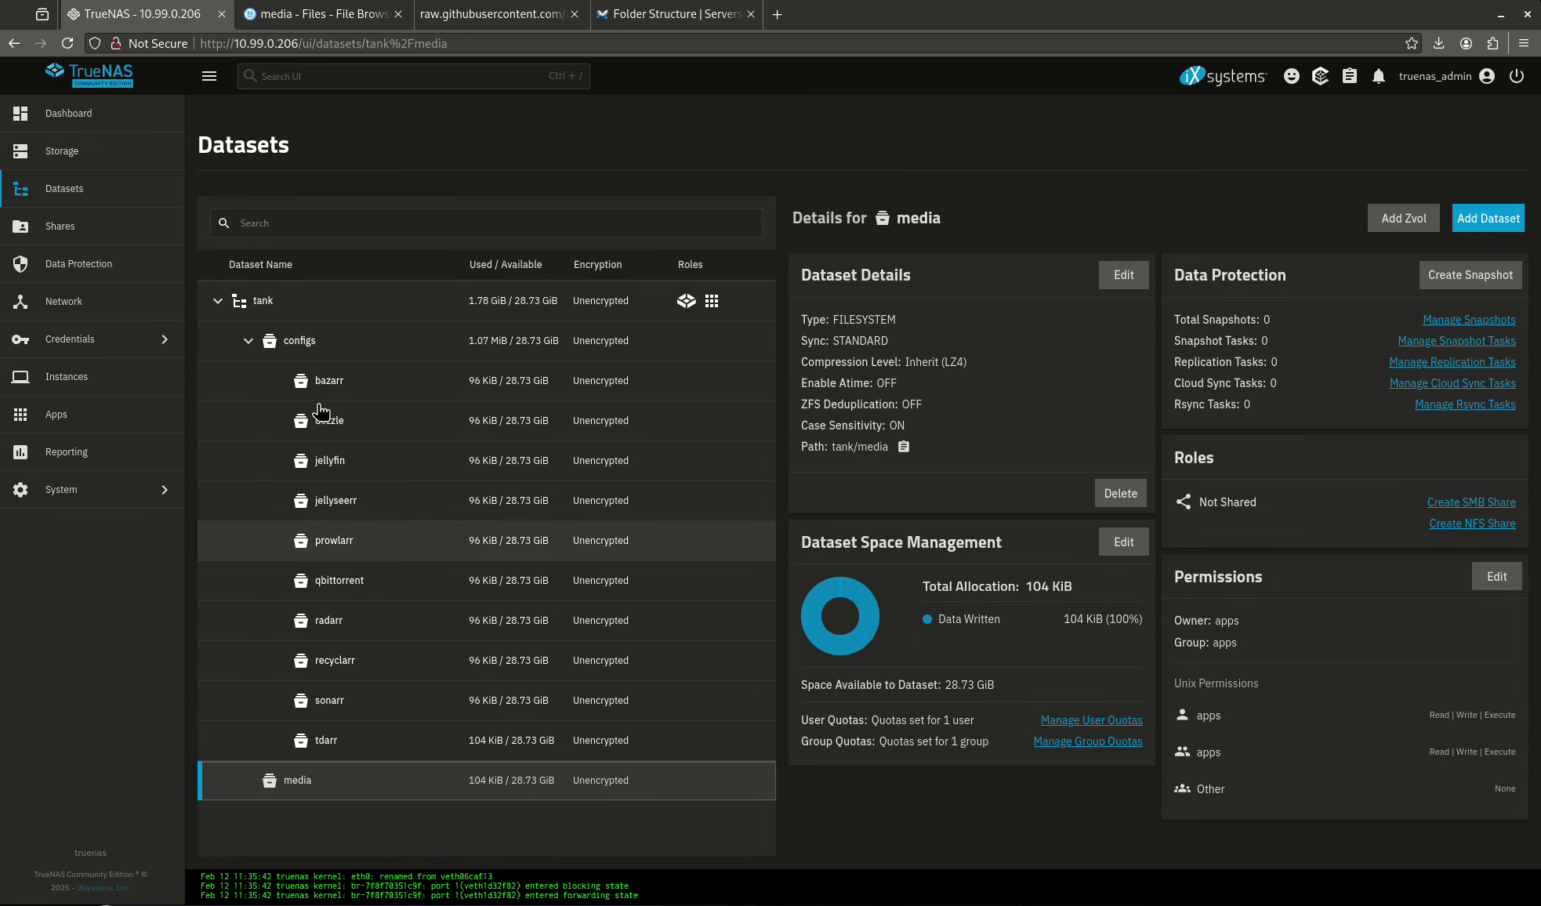
# - Reopen the System Shell, set the font size to maximum, and become root with sudo su
pyautogui.click(106, 490)
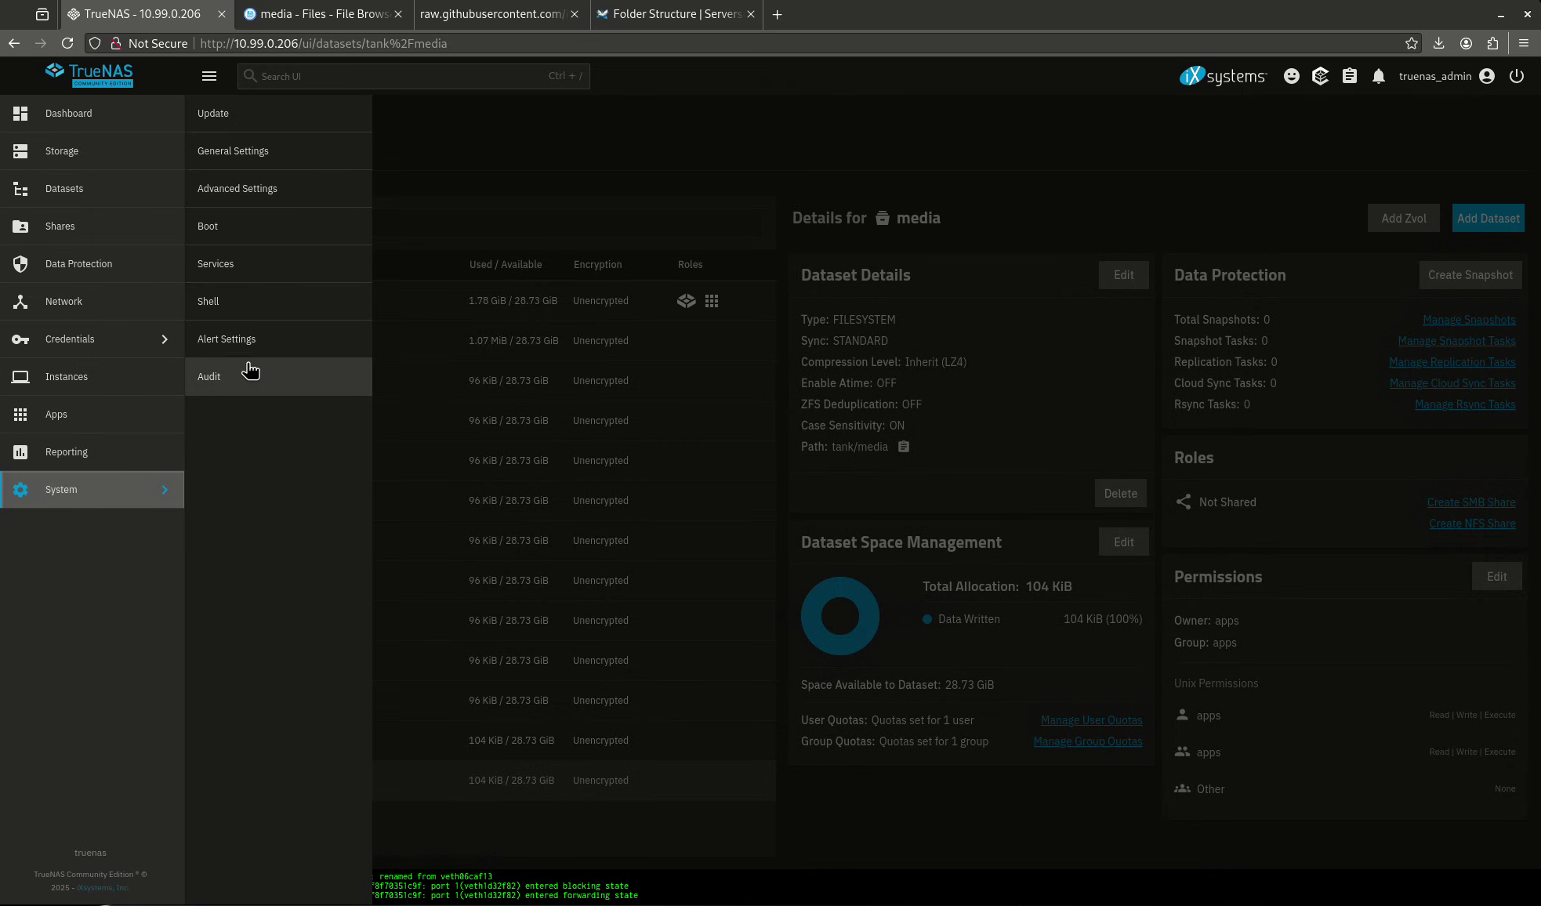
pyautogui.click(264, 329)
pyautogui.click(138, 490)
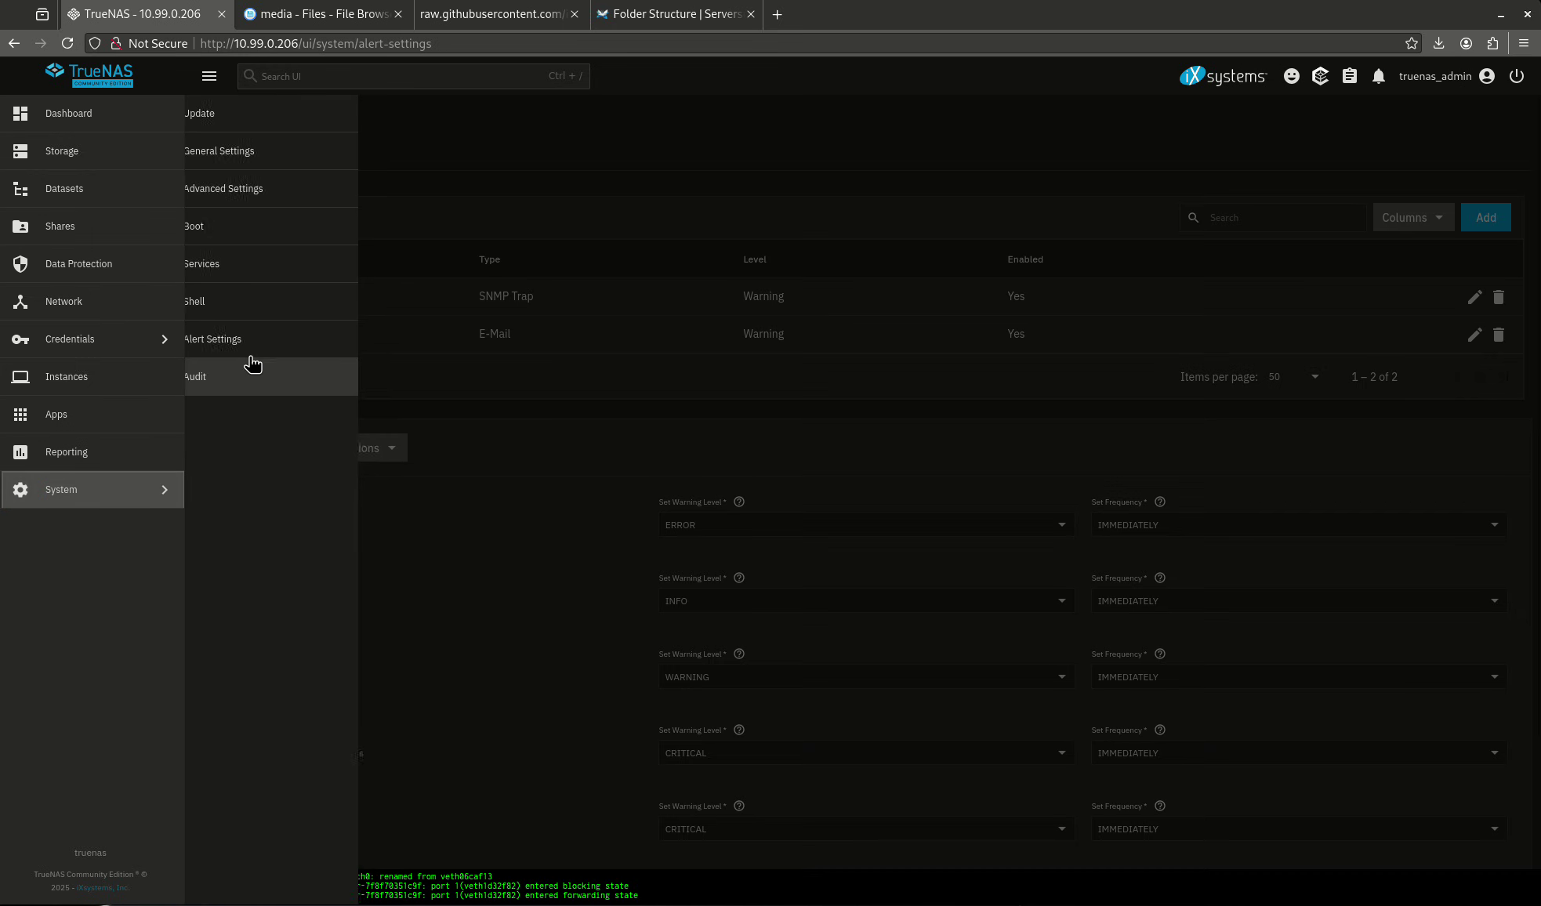
pyautogui.click(257, 307)
pyautogui.moveTo(1345, 145); pyautogui.dragTo(1458, 161)
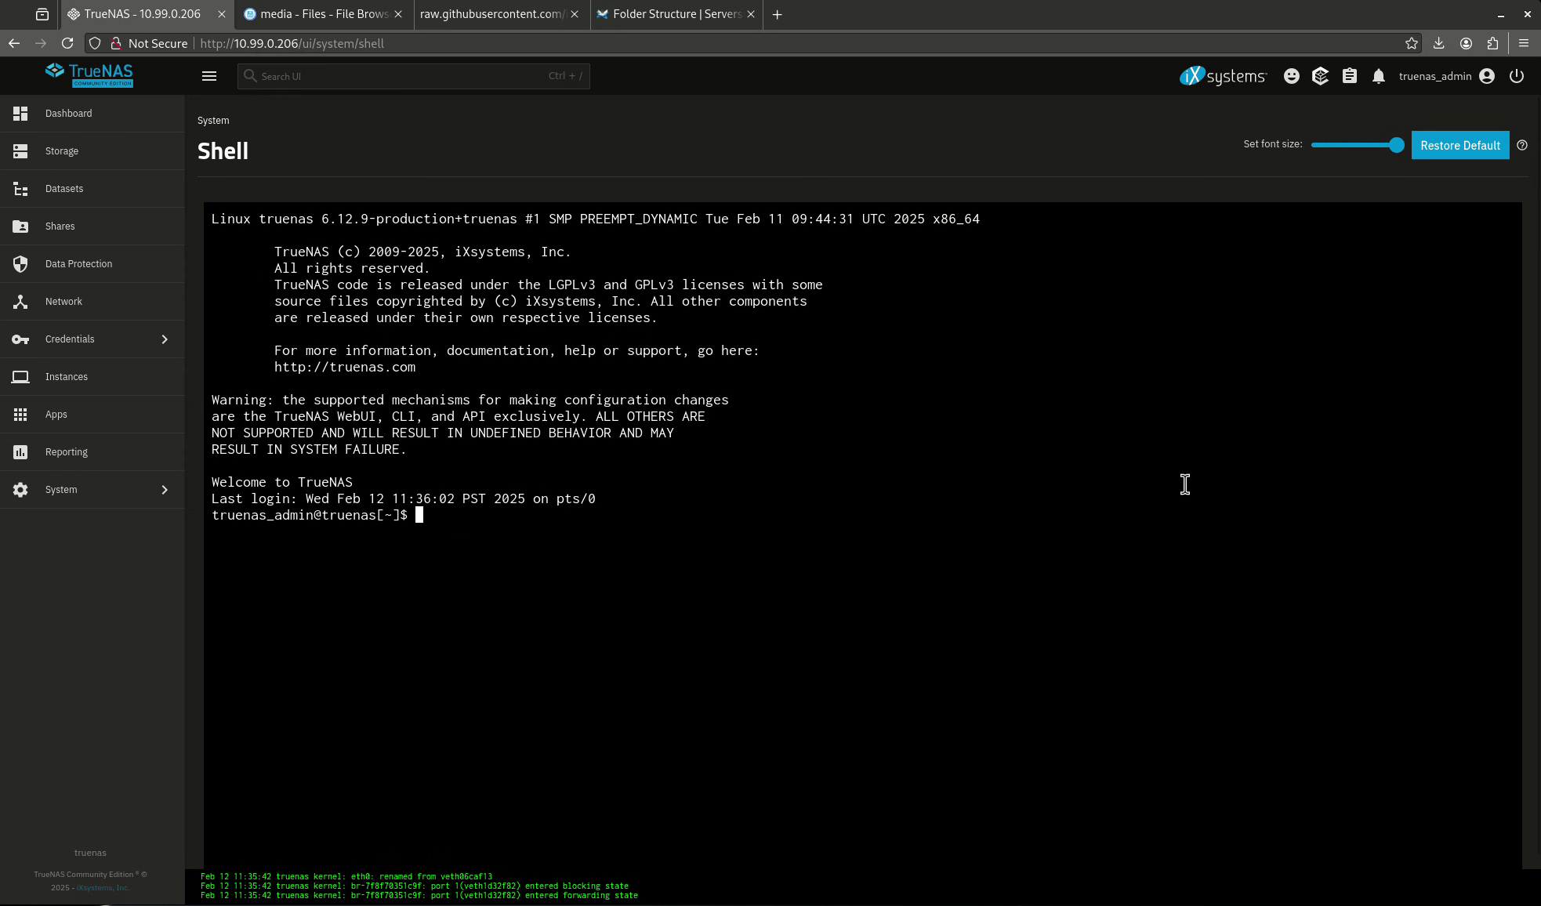
pyautogui.write('sudop su')
pyautogui.press('Return')
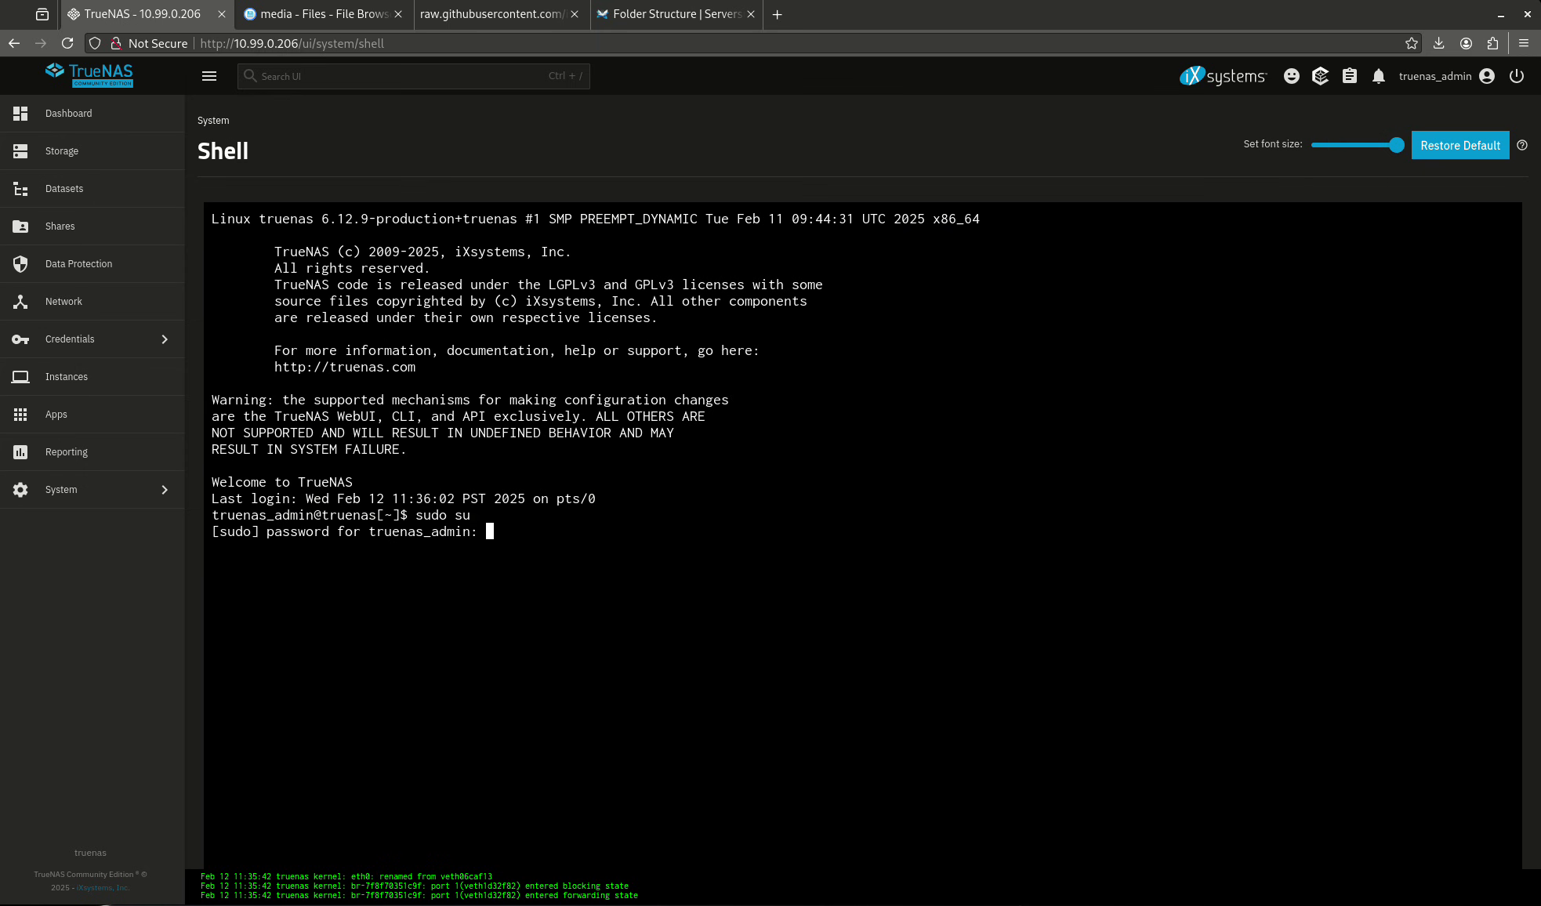
pyautogui.press('Return')
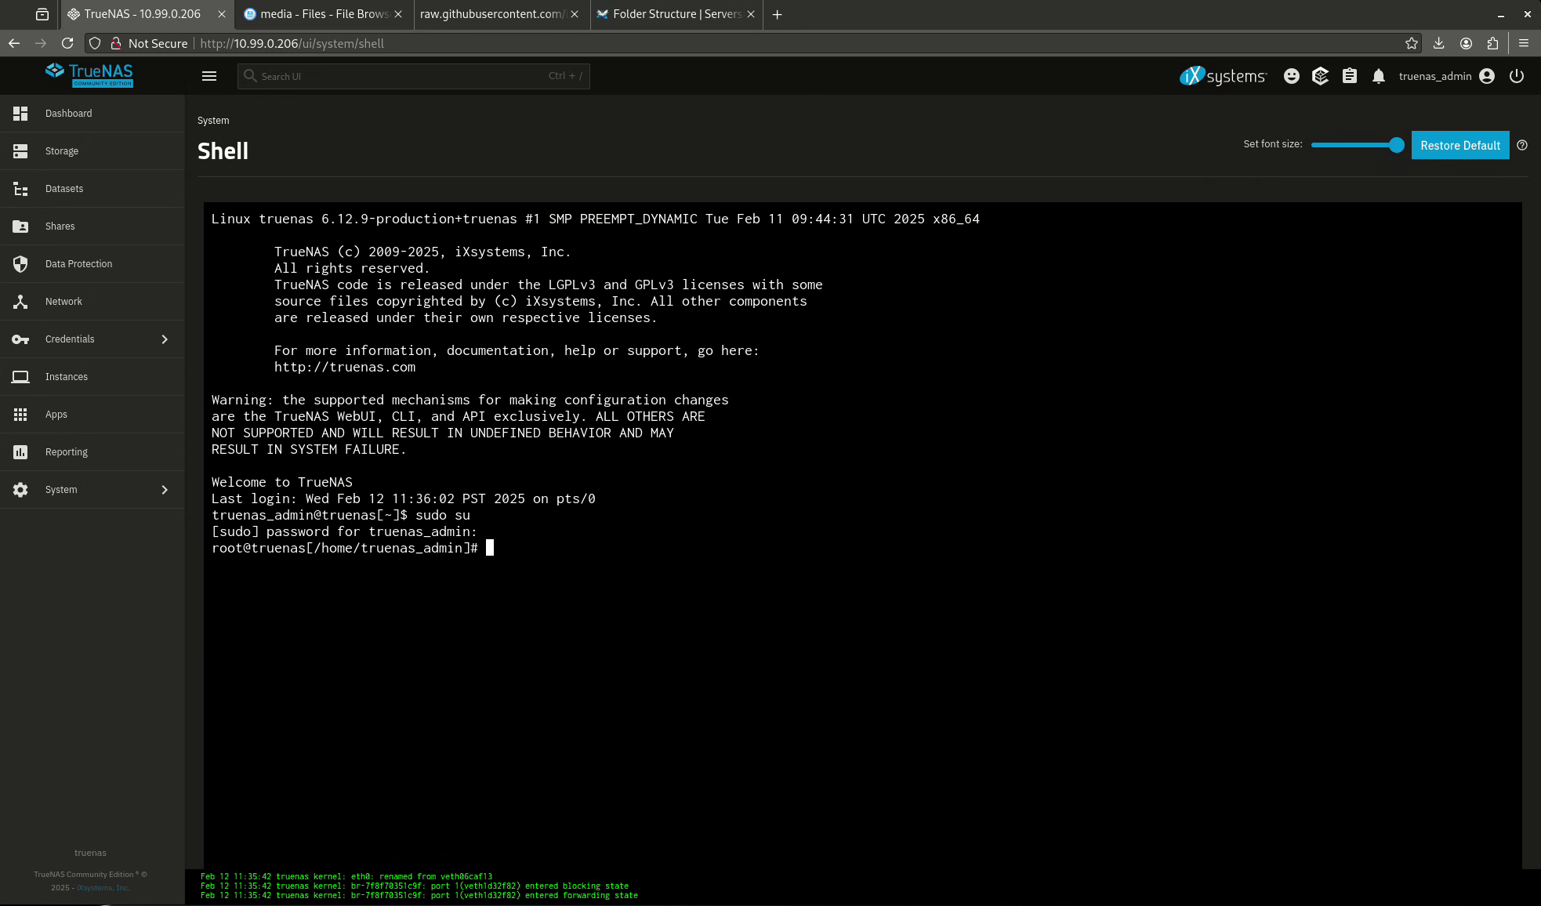
# - Change to /mnt/tank and list its contents with ls -l
pyautogui.write('cd /mt')
pyautogui.write('t')
pyautogui.press('BackSpace')
pyautogui.press('BackSpace')
pyautogui.press('Tab')
pyautogui.press('Tab')
pyautogui.write('n')
pyautogui.press('Tab')
pyautogui.write('tank')
pyautogui.press('Return')
pyautogui.write('ls -l')
pyautogui.press('Return')
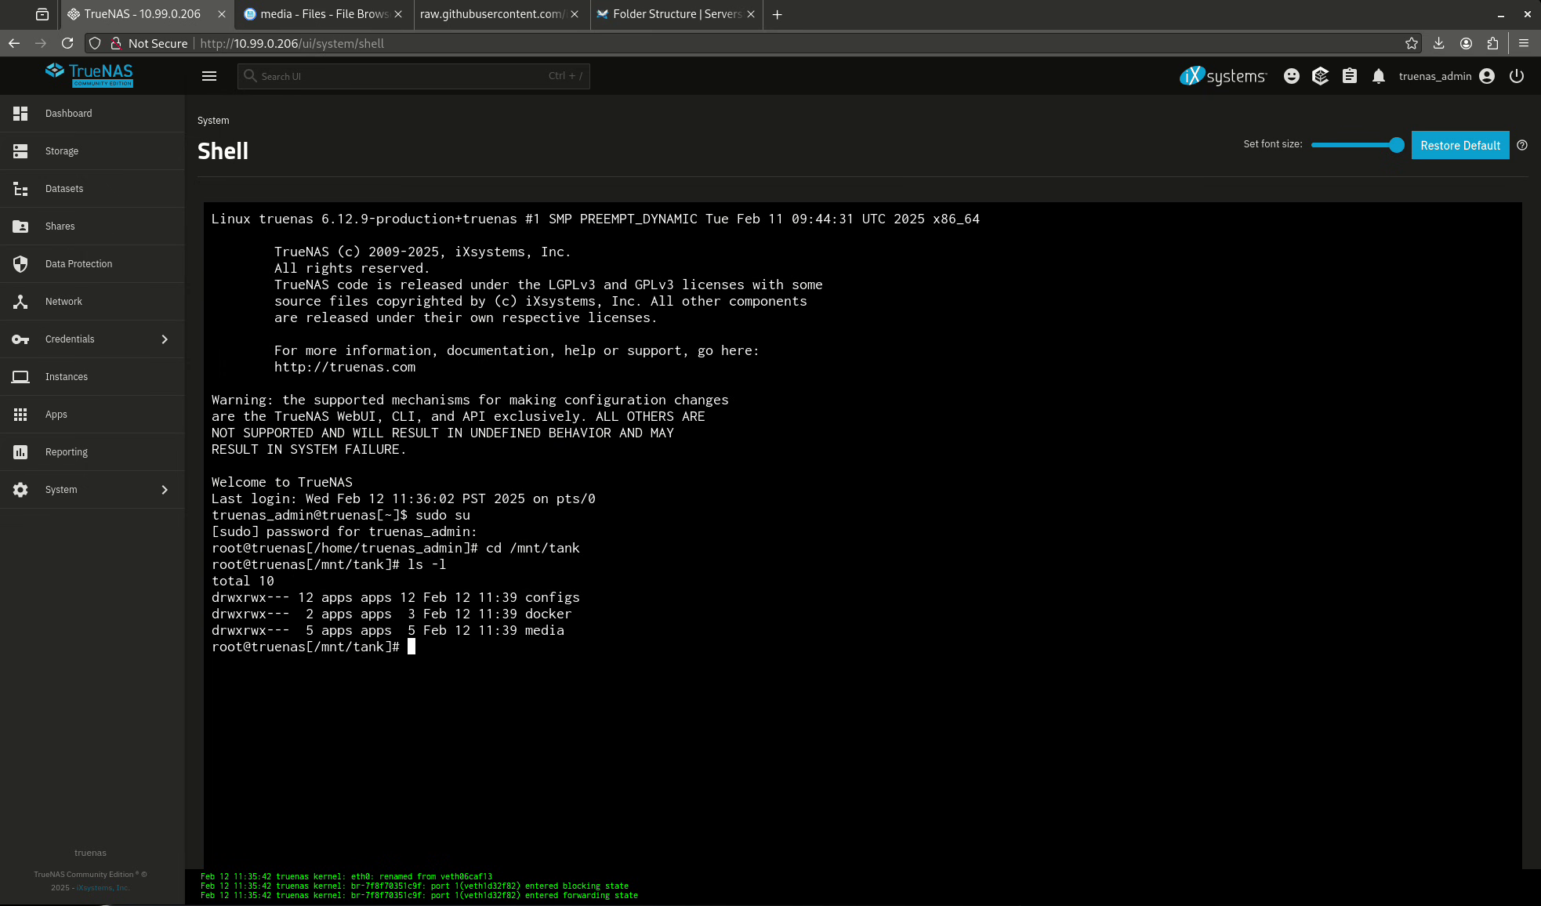
# - List the app folders in configs, then the downloads, movies and tv folders in media
pyautogui.write('cd configs/')
pyautogui.press('Return')
pyautogui.write('ls -l')
pyautogui.press('Return')
pyautogui.write('cd ')
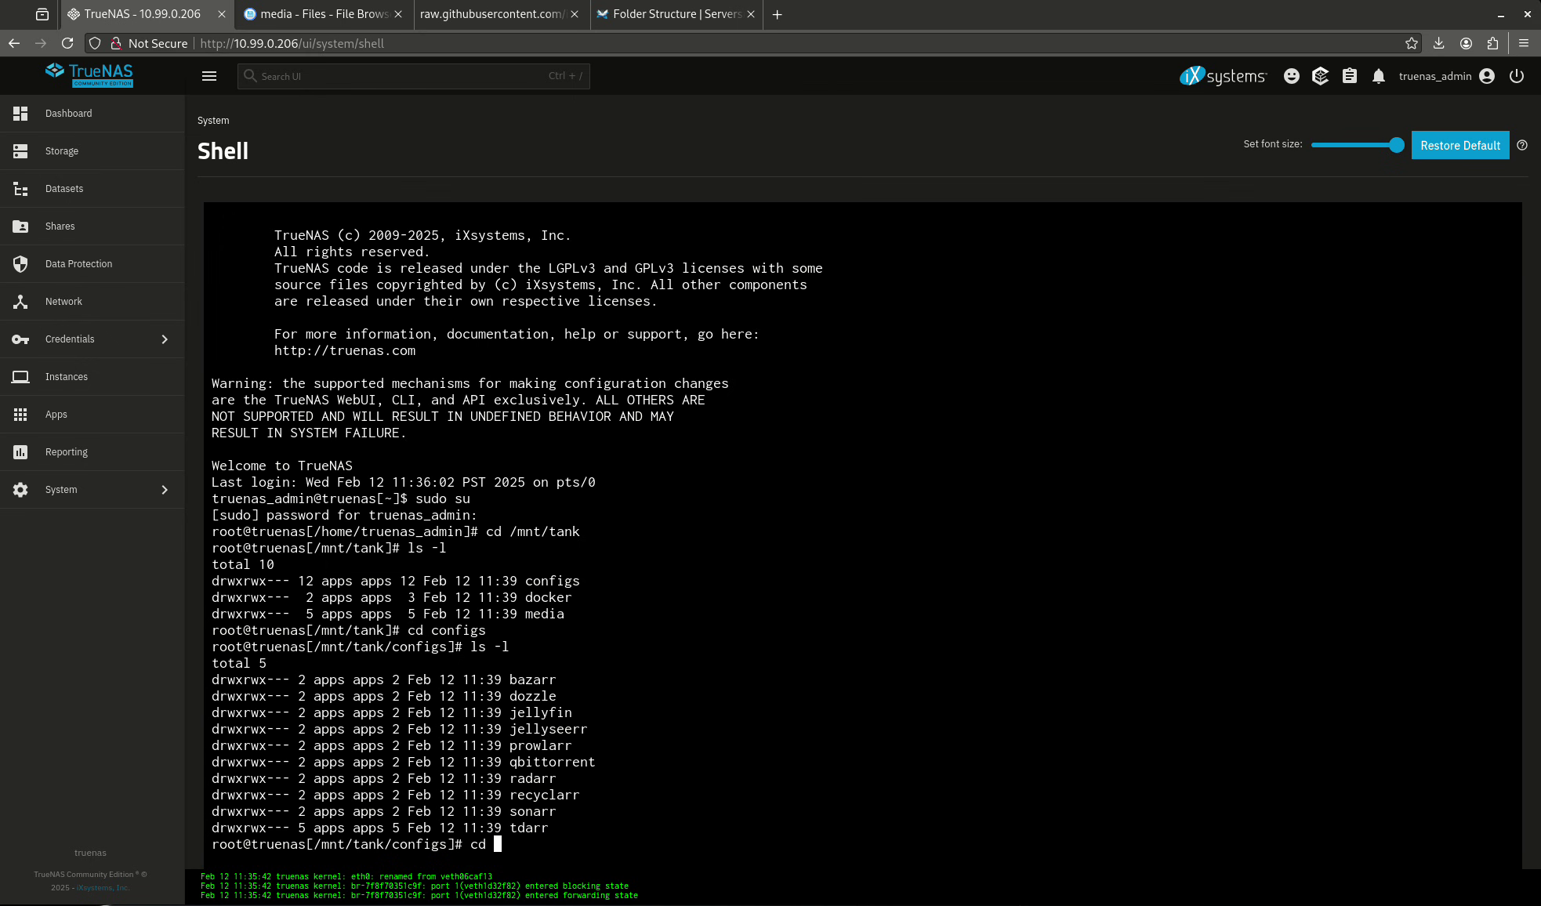
pyautogui.write('..')
pyautogui.press('Return')
pyautogui.write('ls -l')
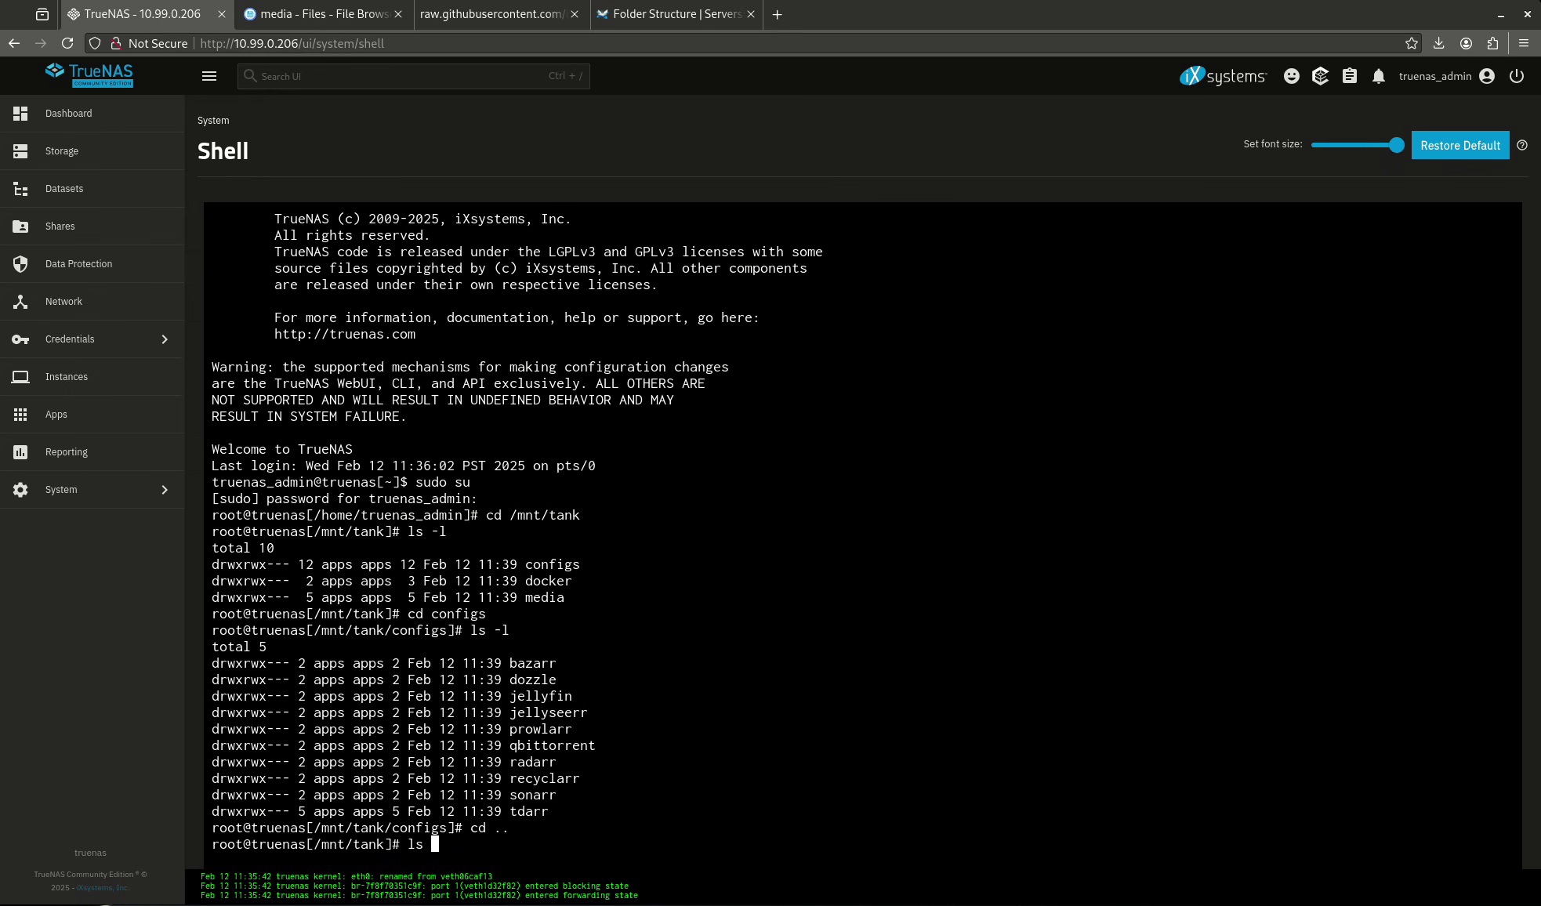
pyautogui.press('Return')
pyautogui.write('cd ')
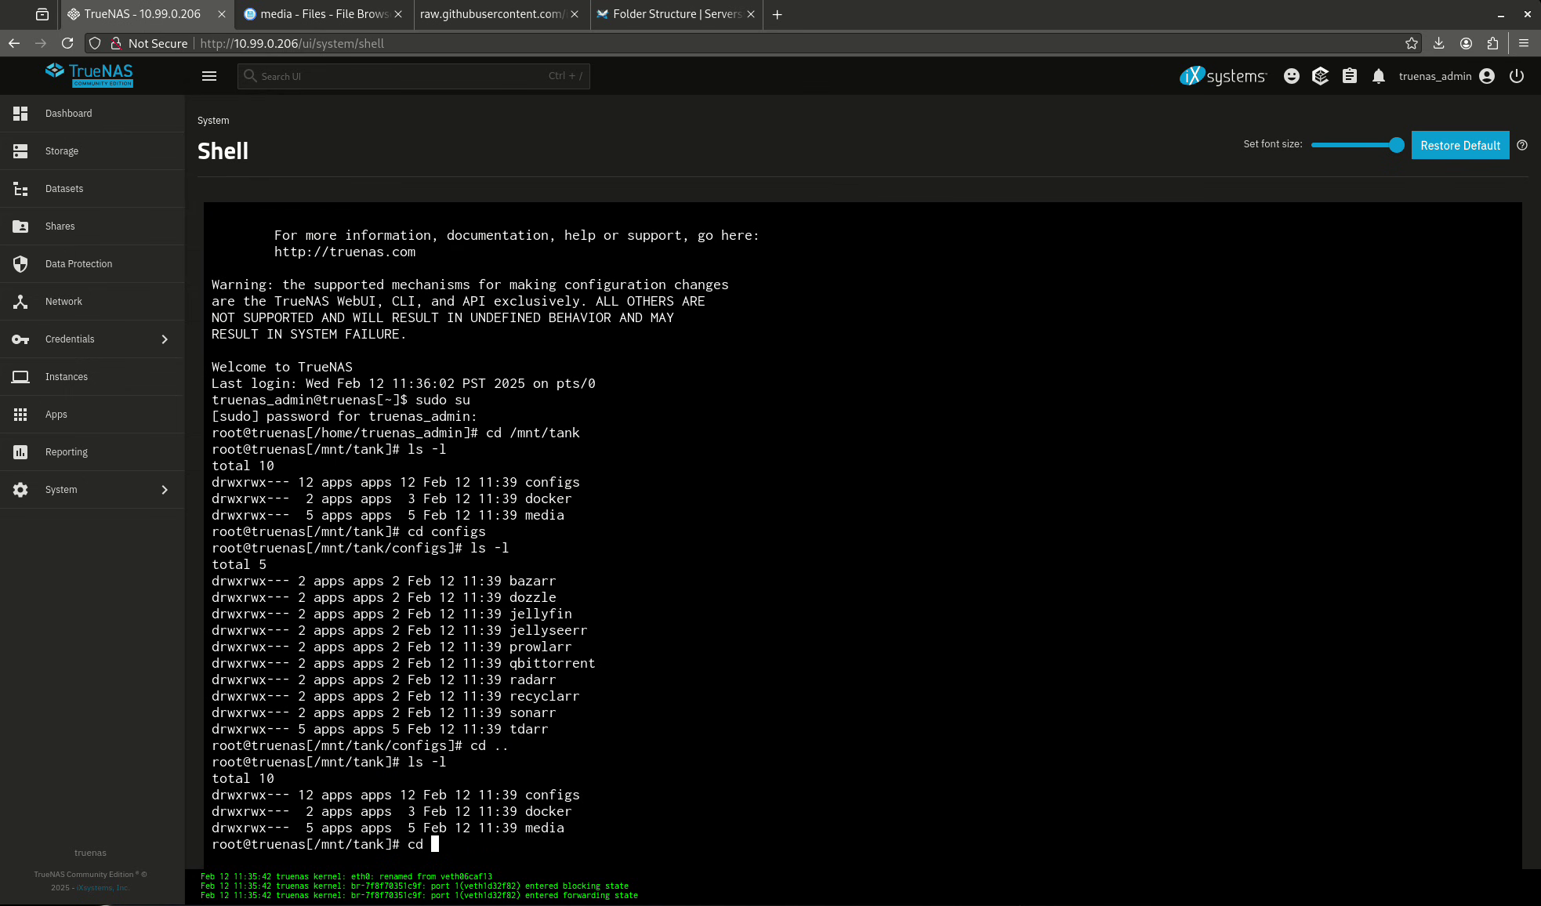
pyautogui.write('media/')
pyautogui.press('Return')
pyautogui.write('ls -l')
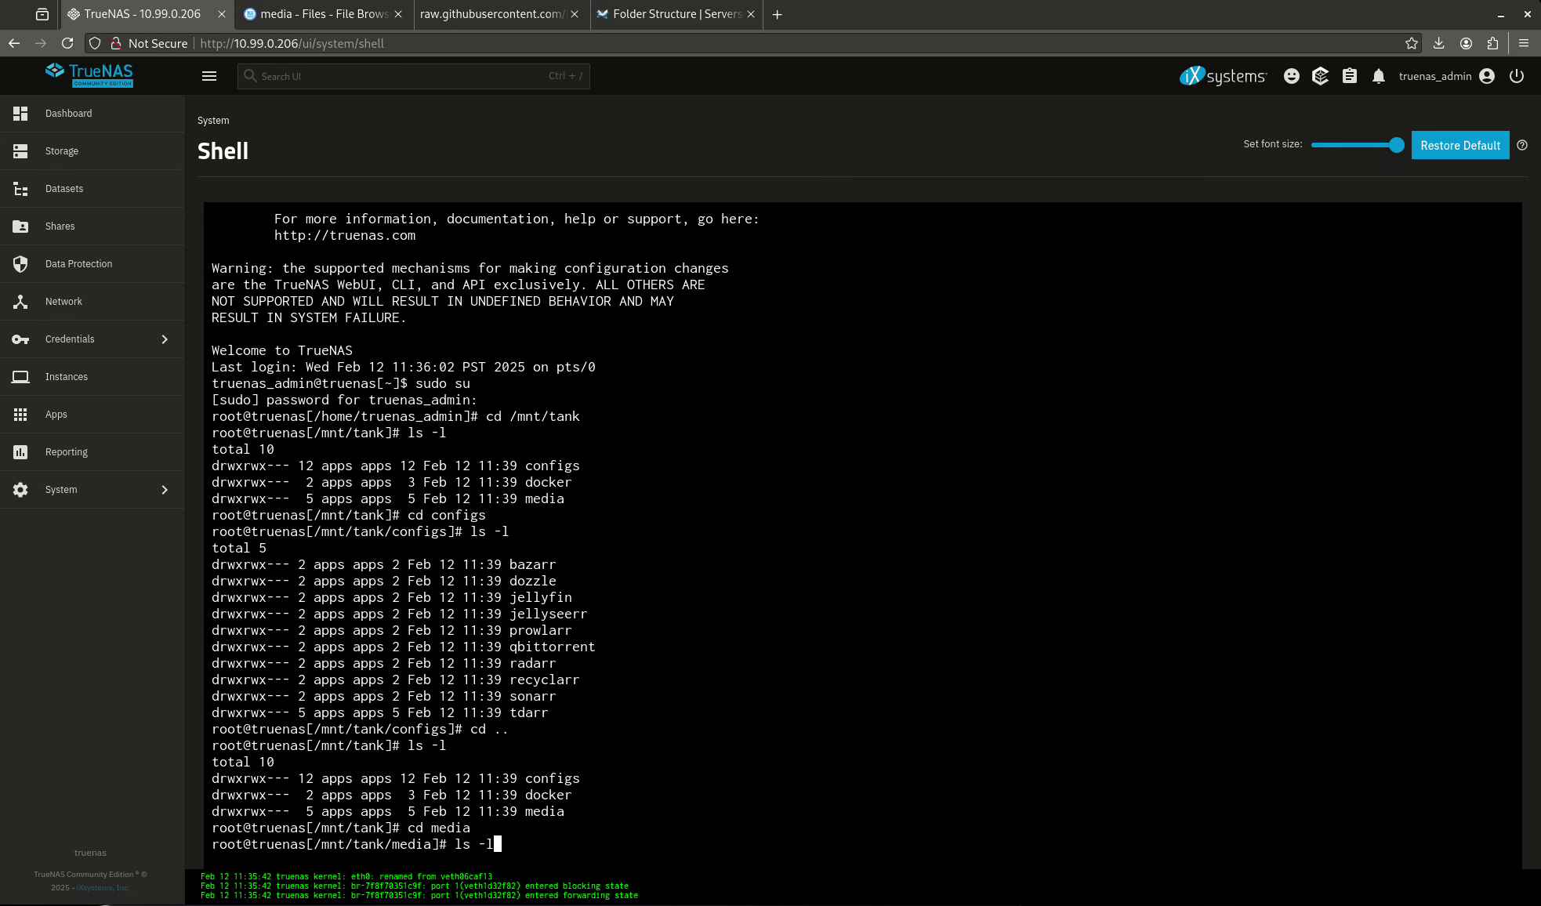
pyautogui.press('Return')
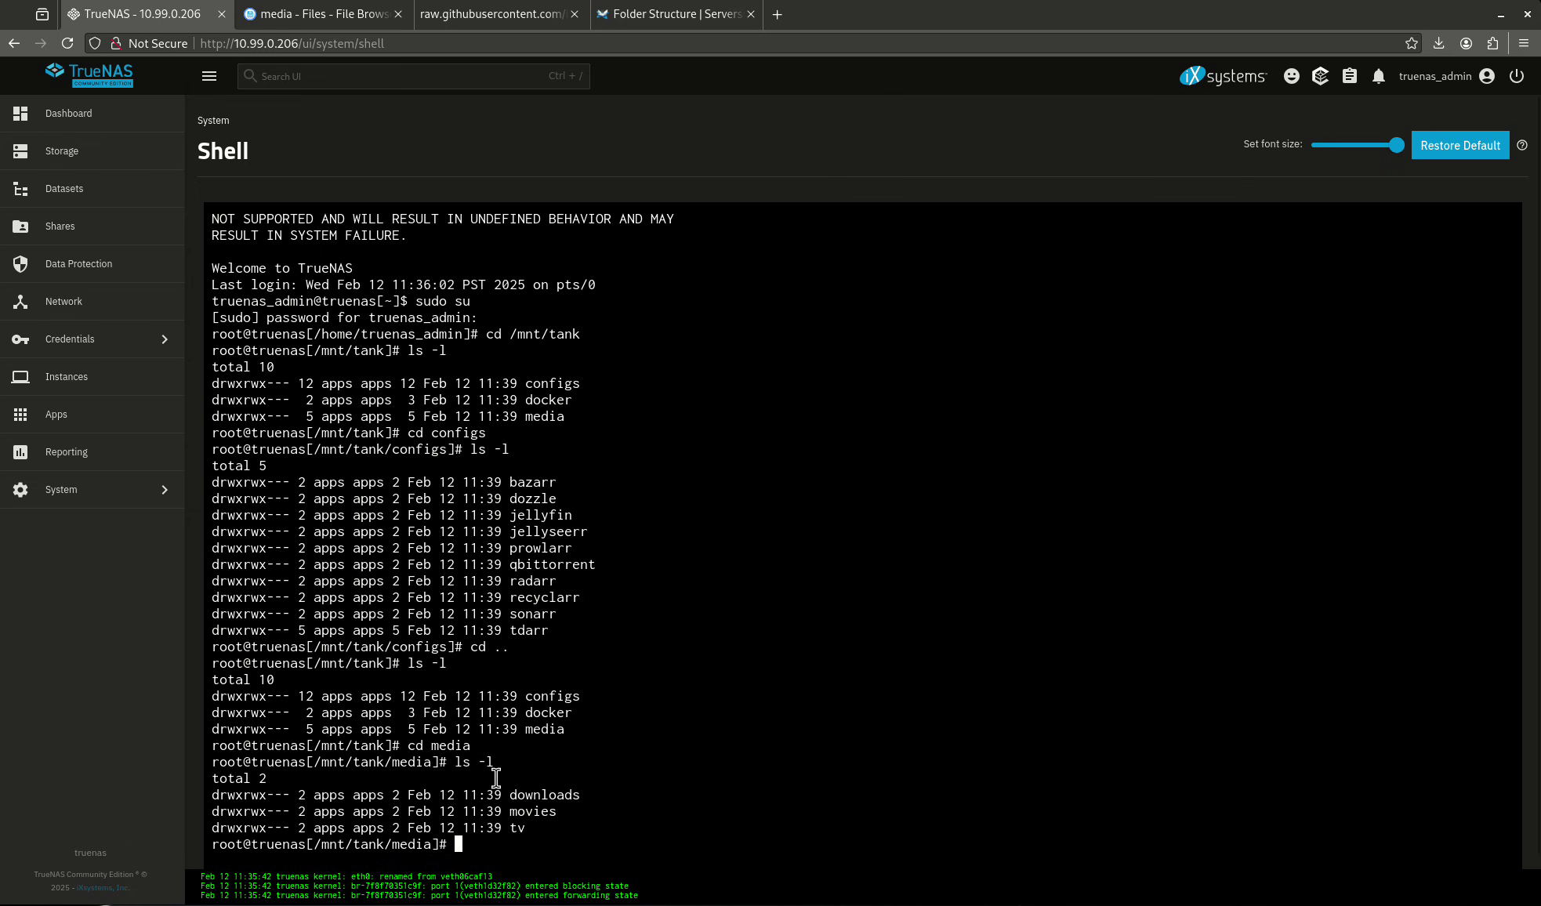
pyautogui.moveTo(330, 698); pyautogui.dragTo(377, 730)
# - Move up to /mnt/tank and list its contents with ls -l
pyautogui.click(377, 730)
pyautogui.write('cd ..')
pyautogui.press('Return')
pyautogui.write('ls -l')
pyautogui.press('Return')
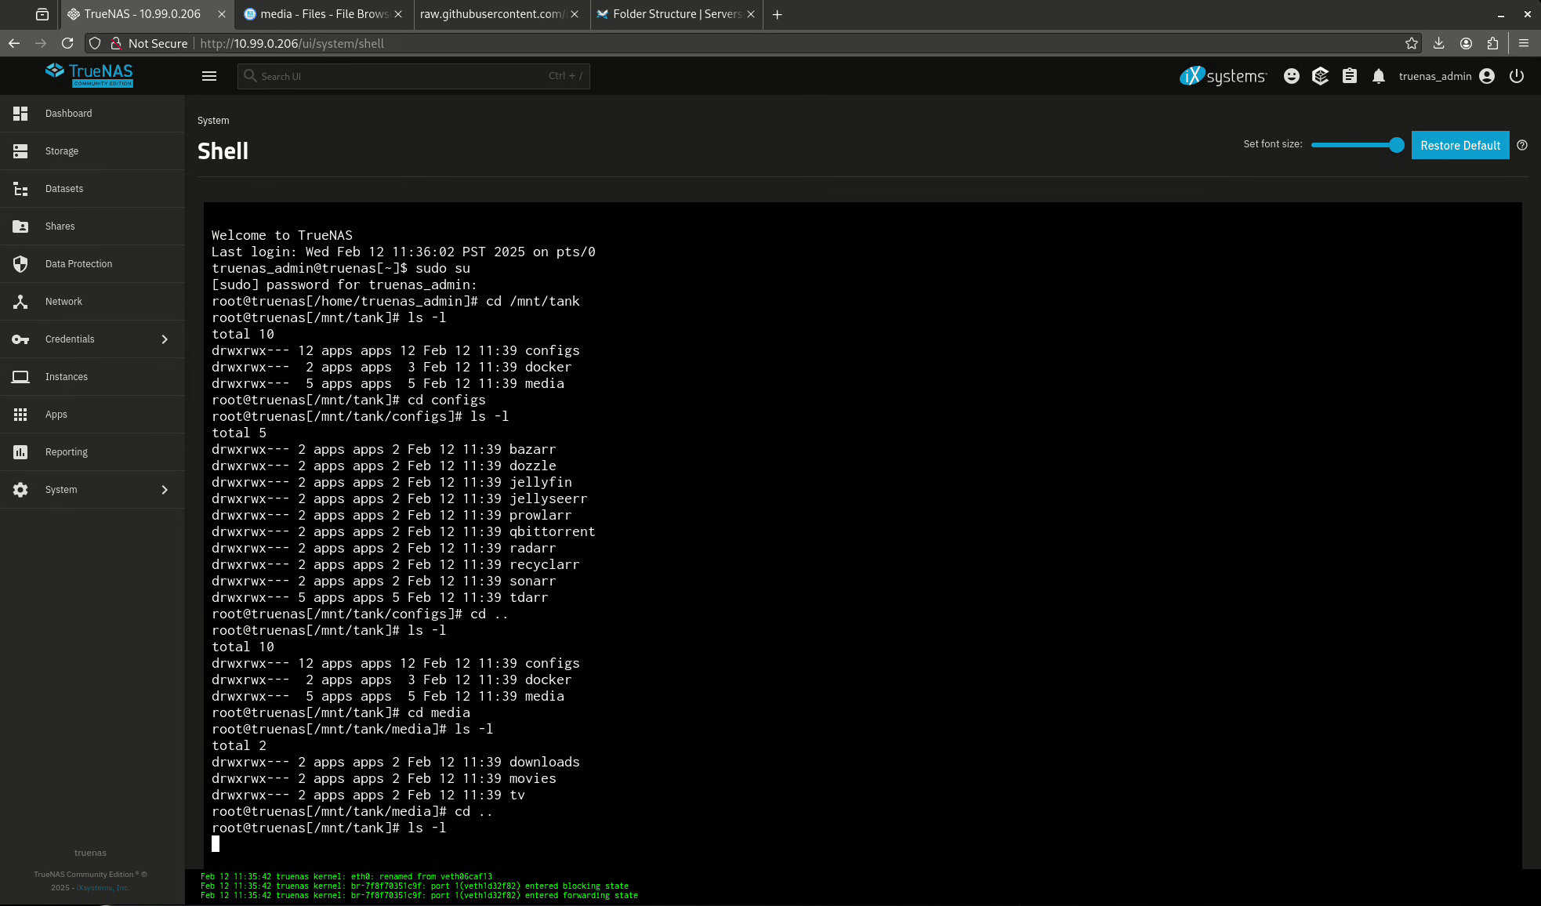
# - Enter the docker folder and list it, showing docker-compose.yml (4315 bytes)
pyautogui.write('cd docker')
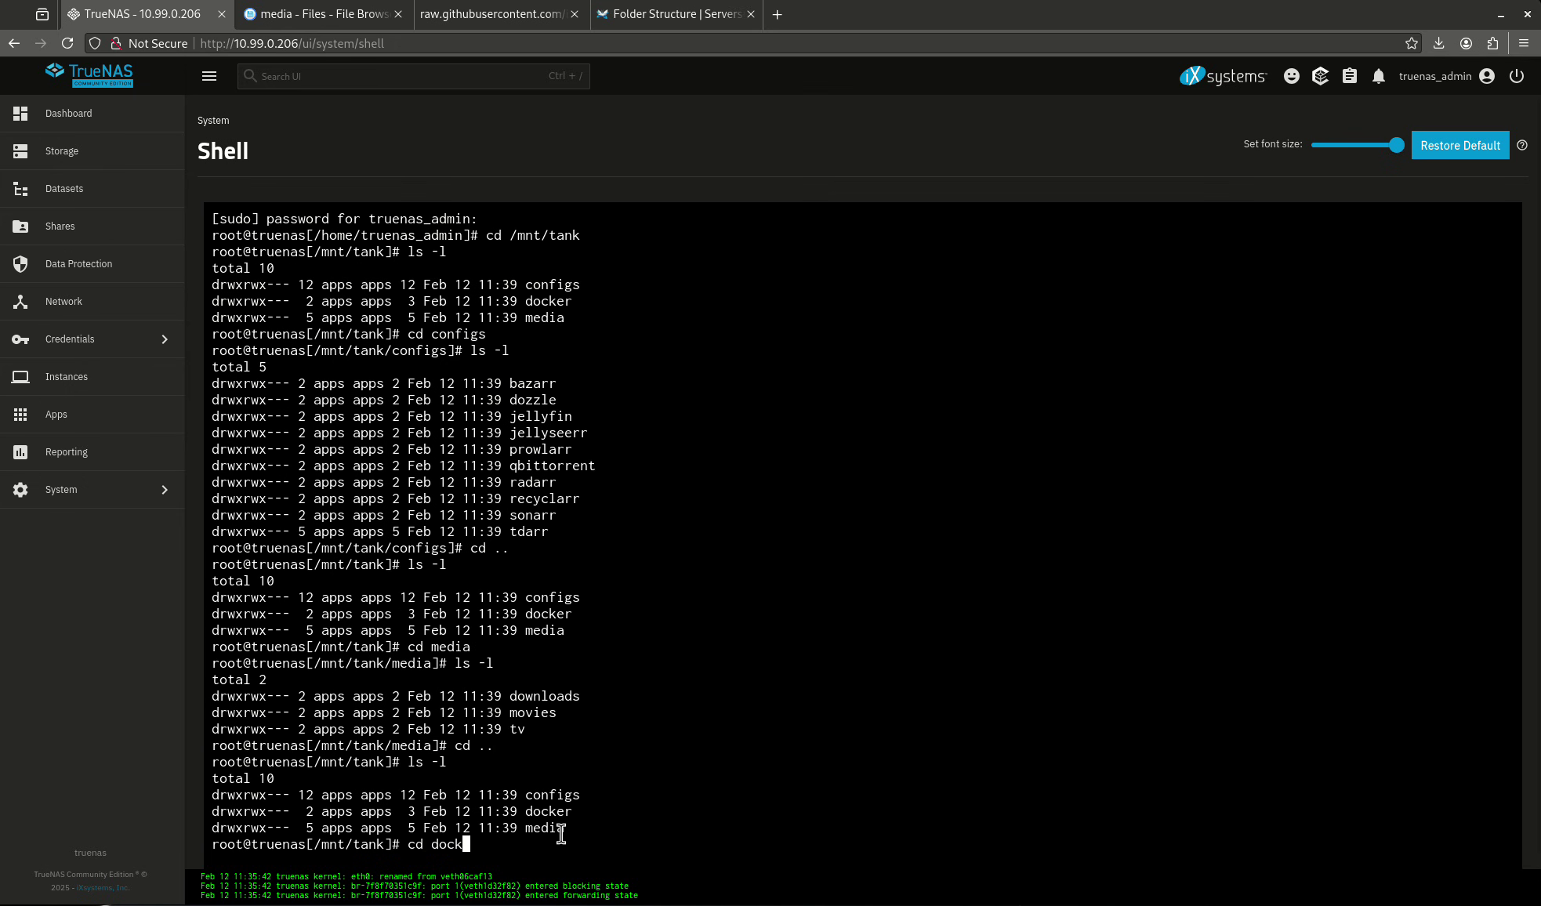
pyautogui.press('Return')
pyautogui.write('ls -l')
pyautogui.press('Return')
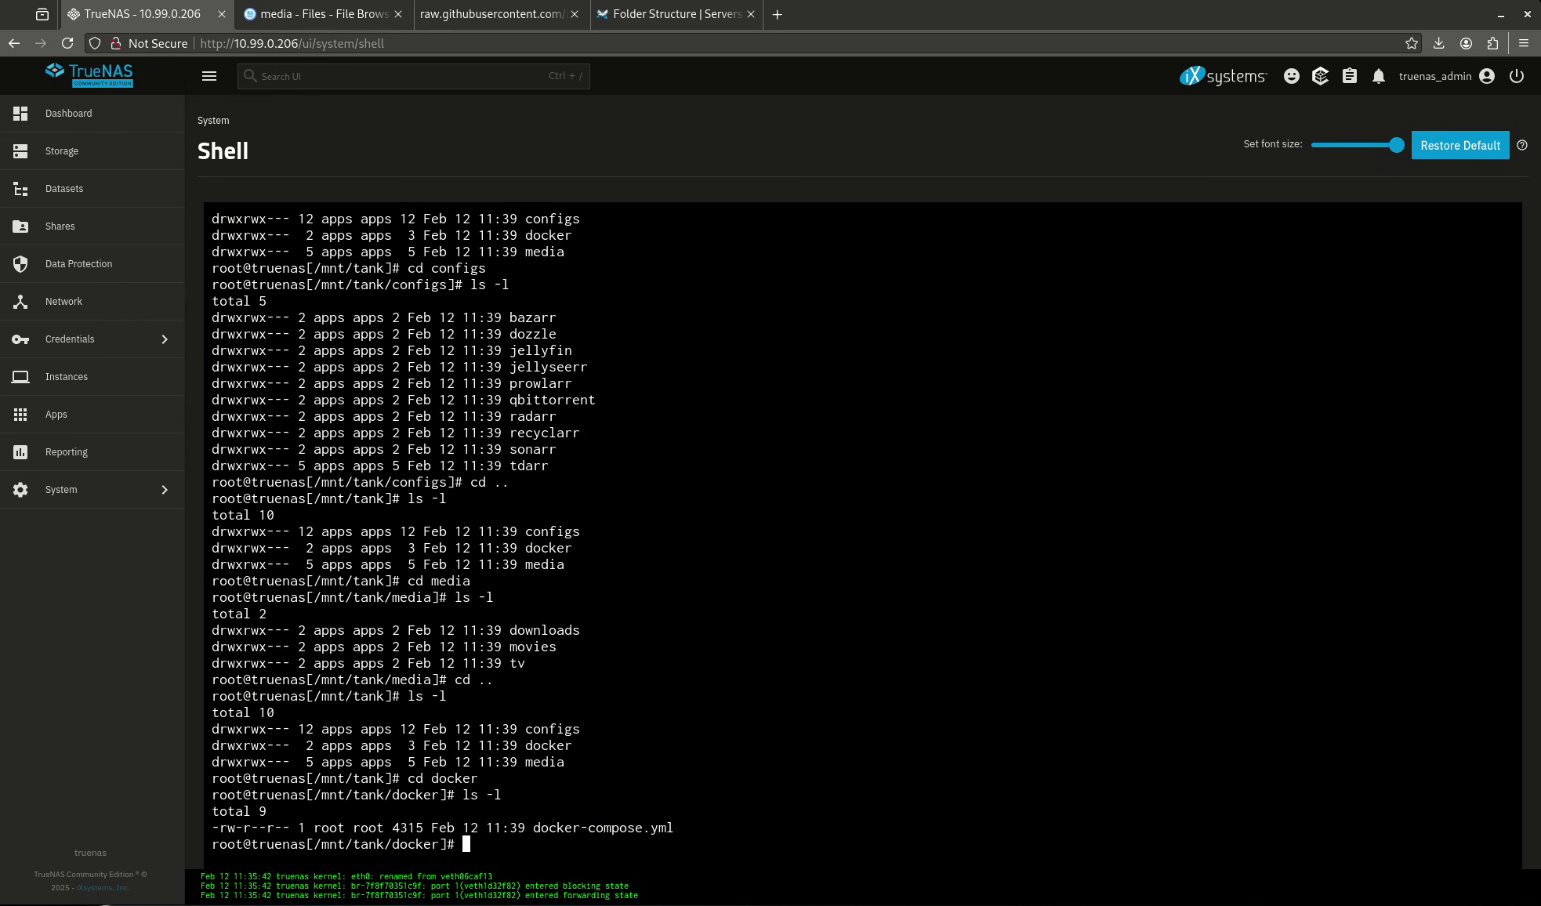
# - Clear the shell and print docker-compose.yml with cat
pyautogui.write('ca')
pyautogui.hotkey('ctrl', 'l')
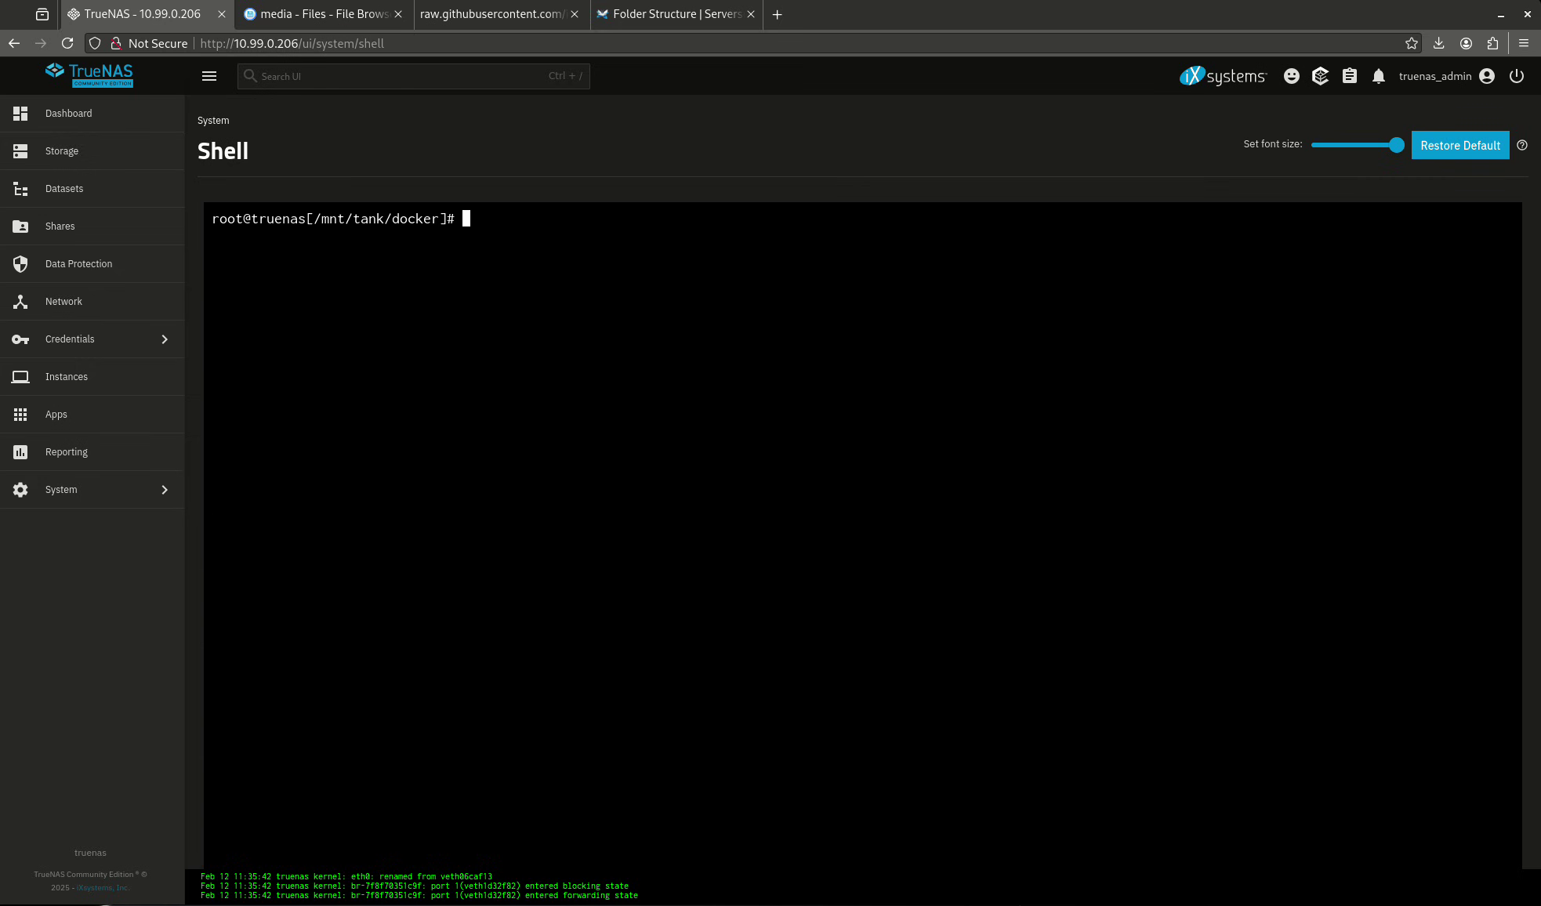
pyautogui.write('cat dock')
pyautogui.press('Tab')
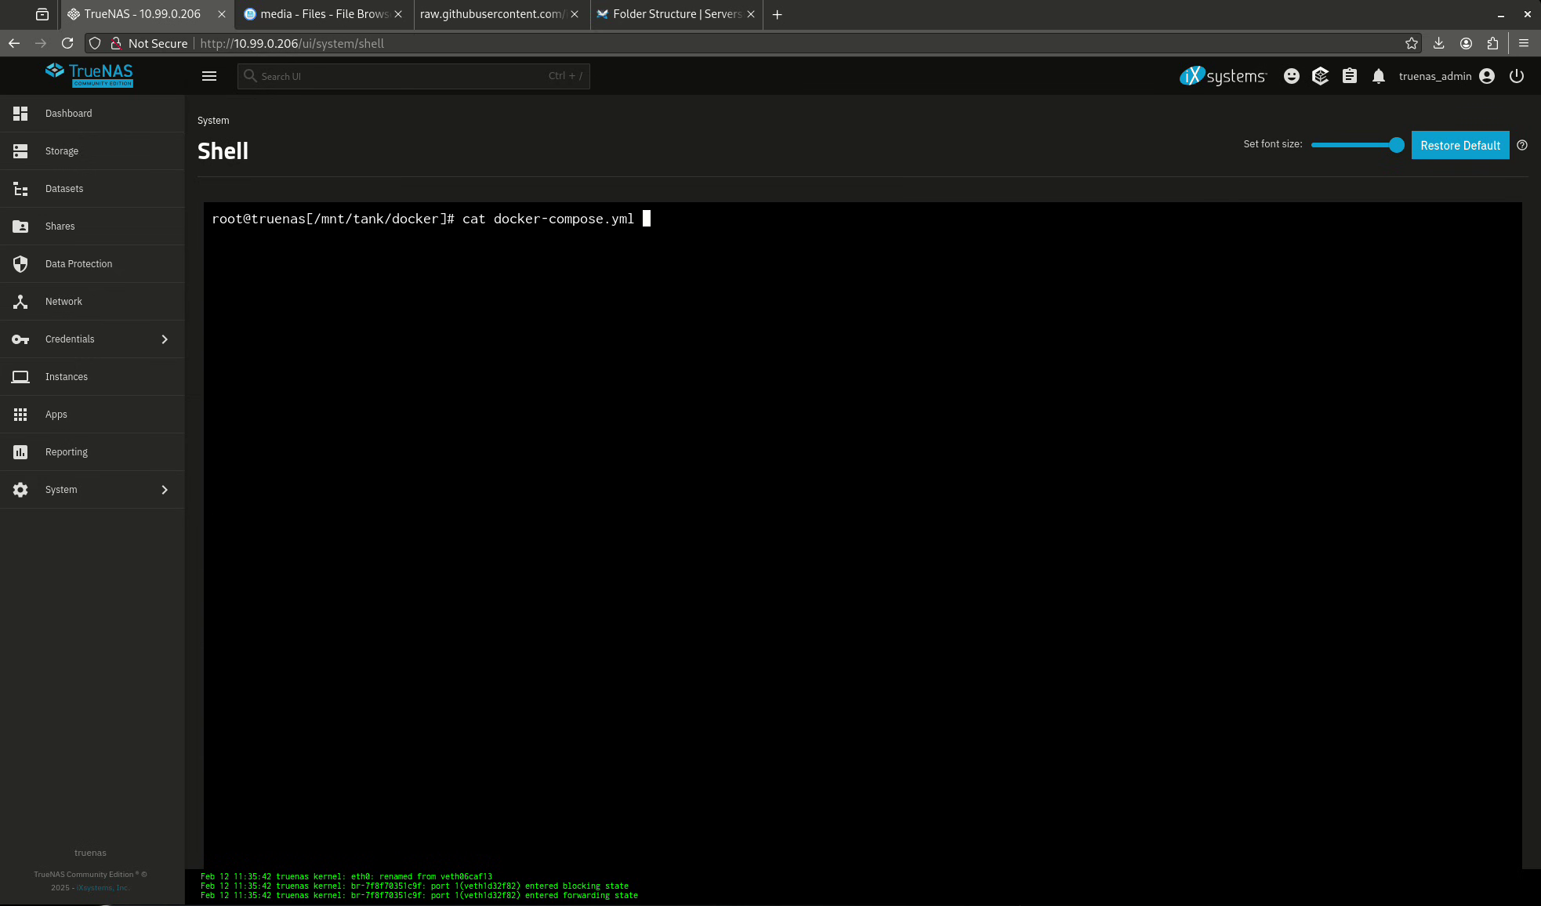
pyautogui.press('Return')
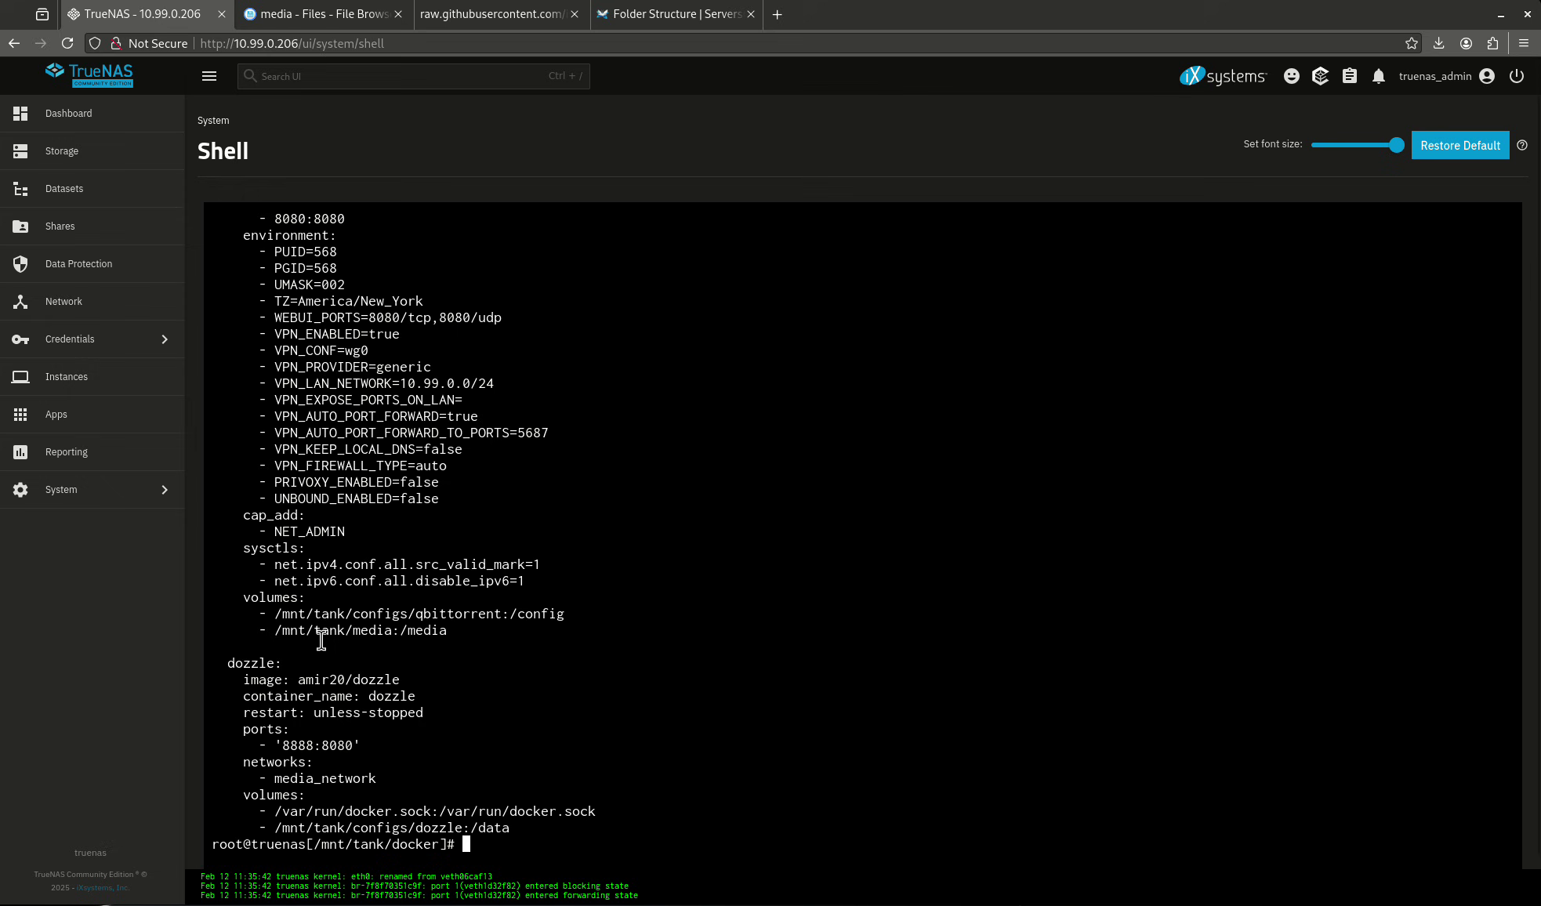
# - Scroll through the compose output to review the services, including the bazarr block
pyautogui.scroll(7, 344, 770)
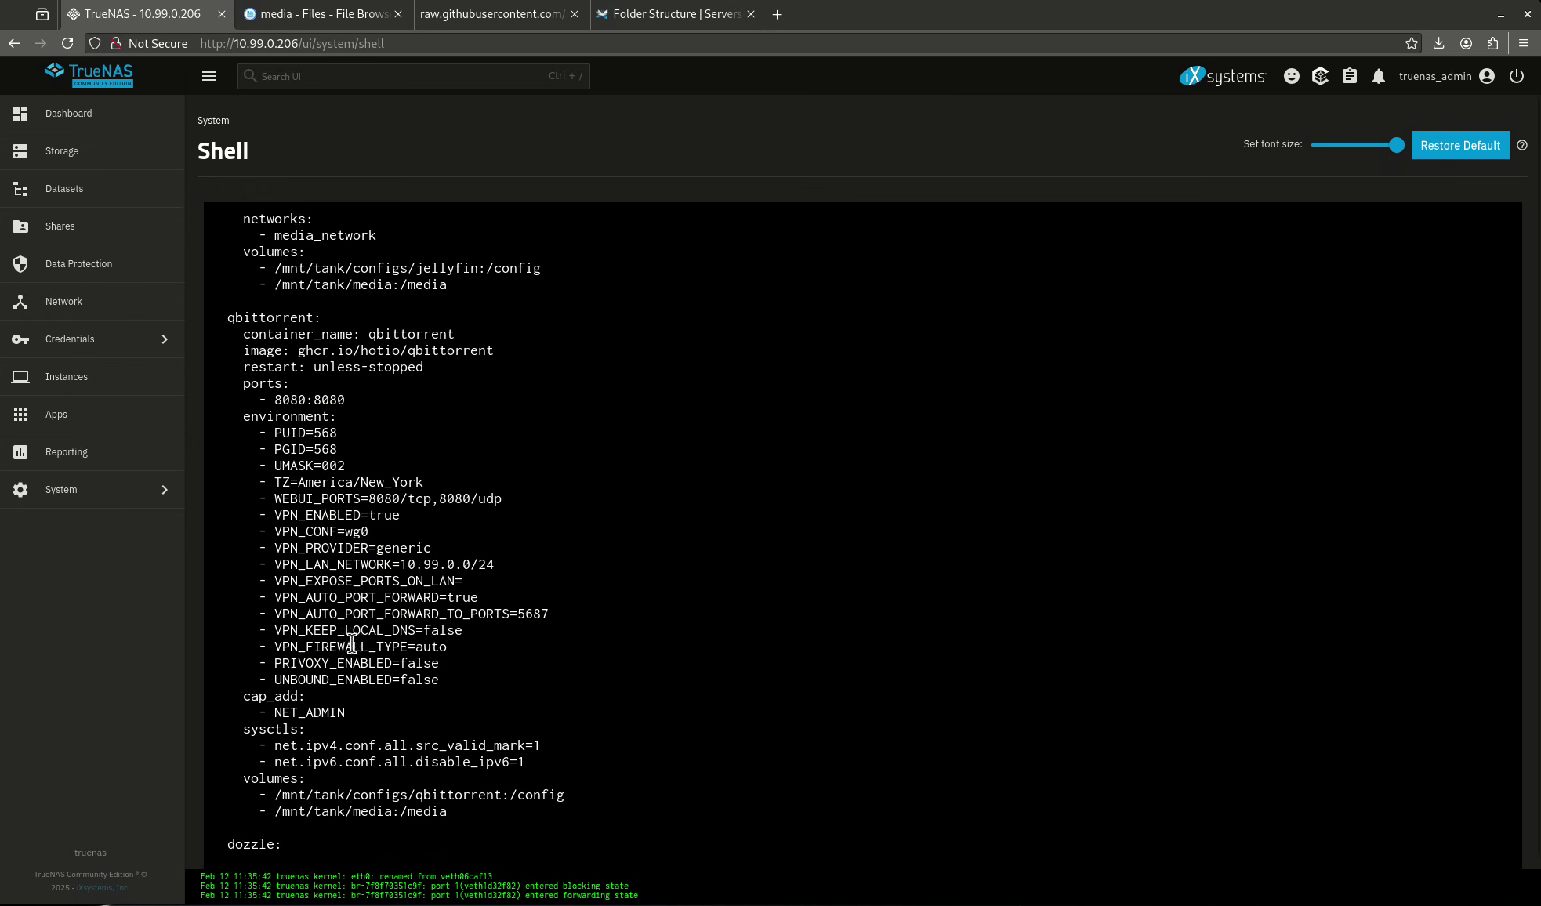
pyautogui.scroll(4, 259, 580)
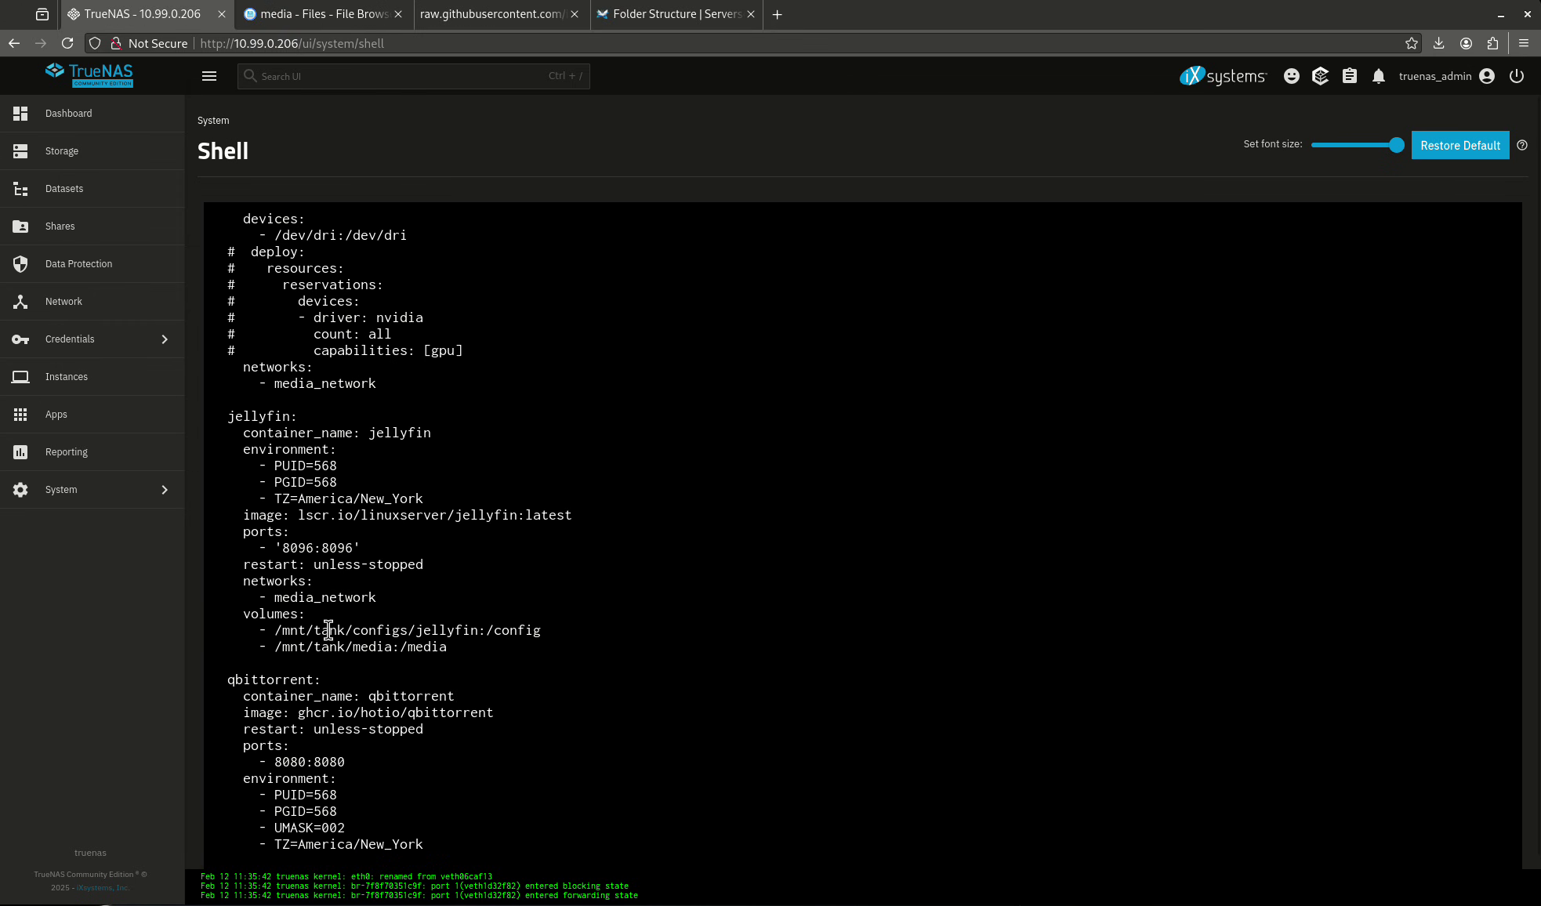
pyautogui.scroll(7, 333, 591)
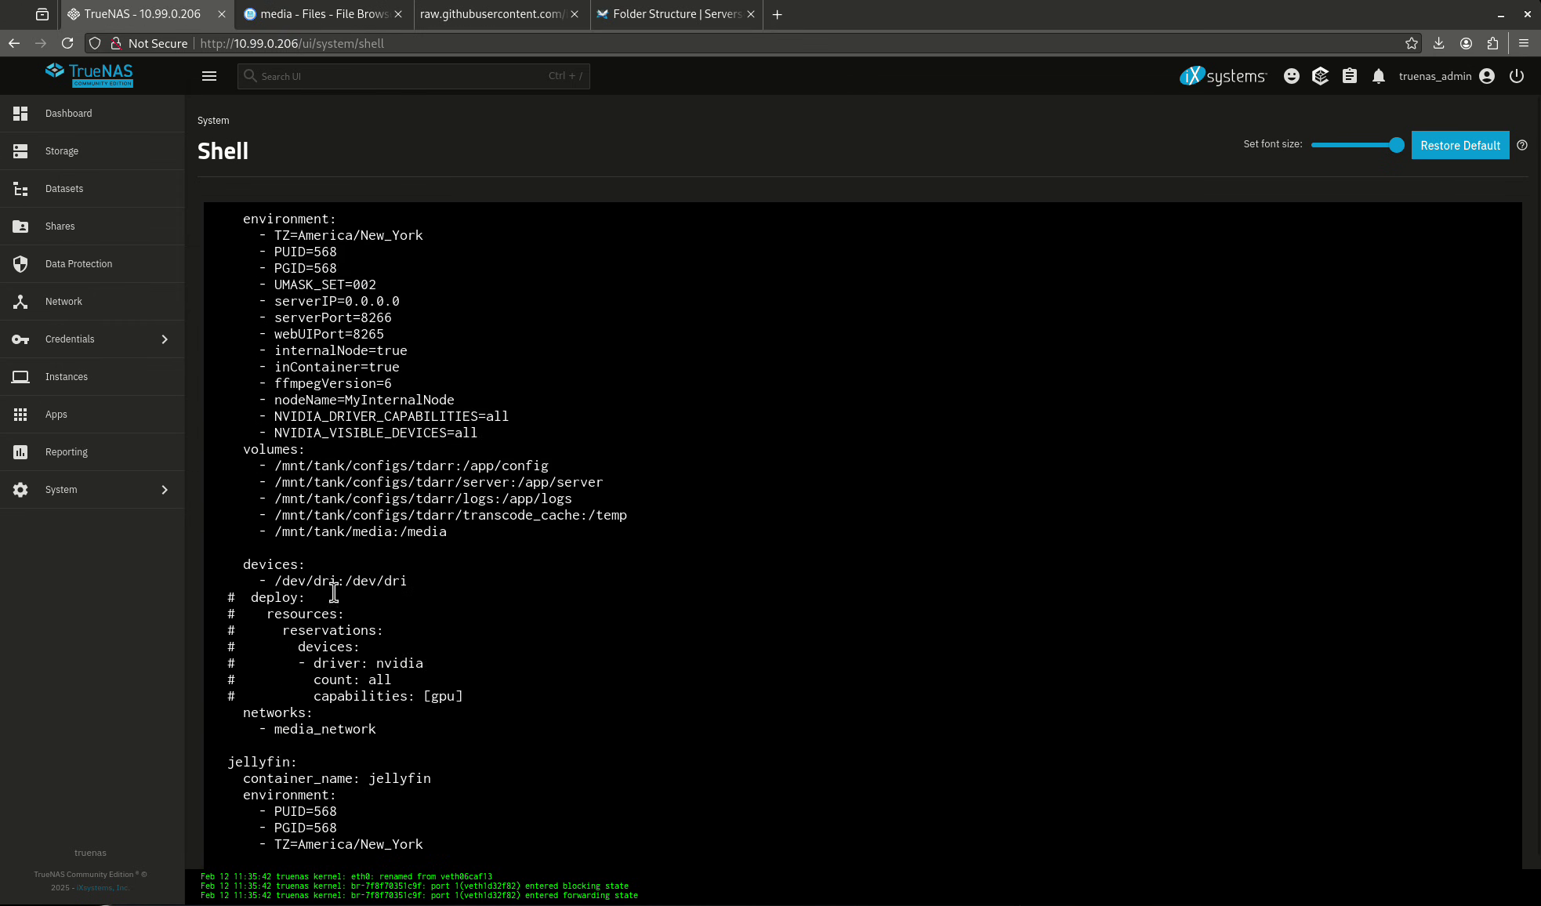
pyautogui.scroll(9, 336, 535)
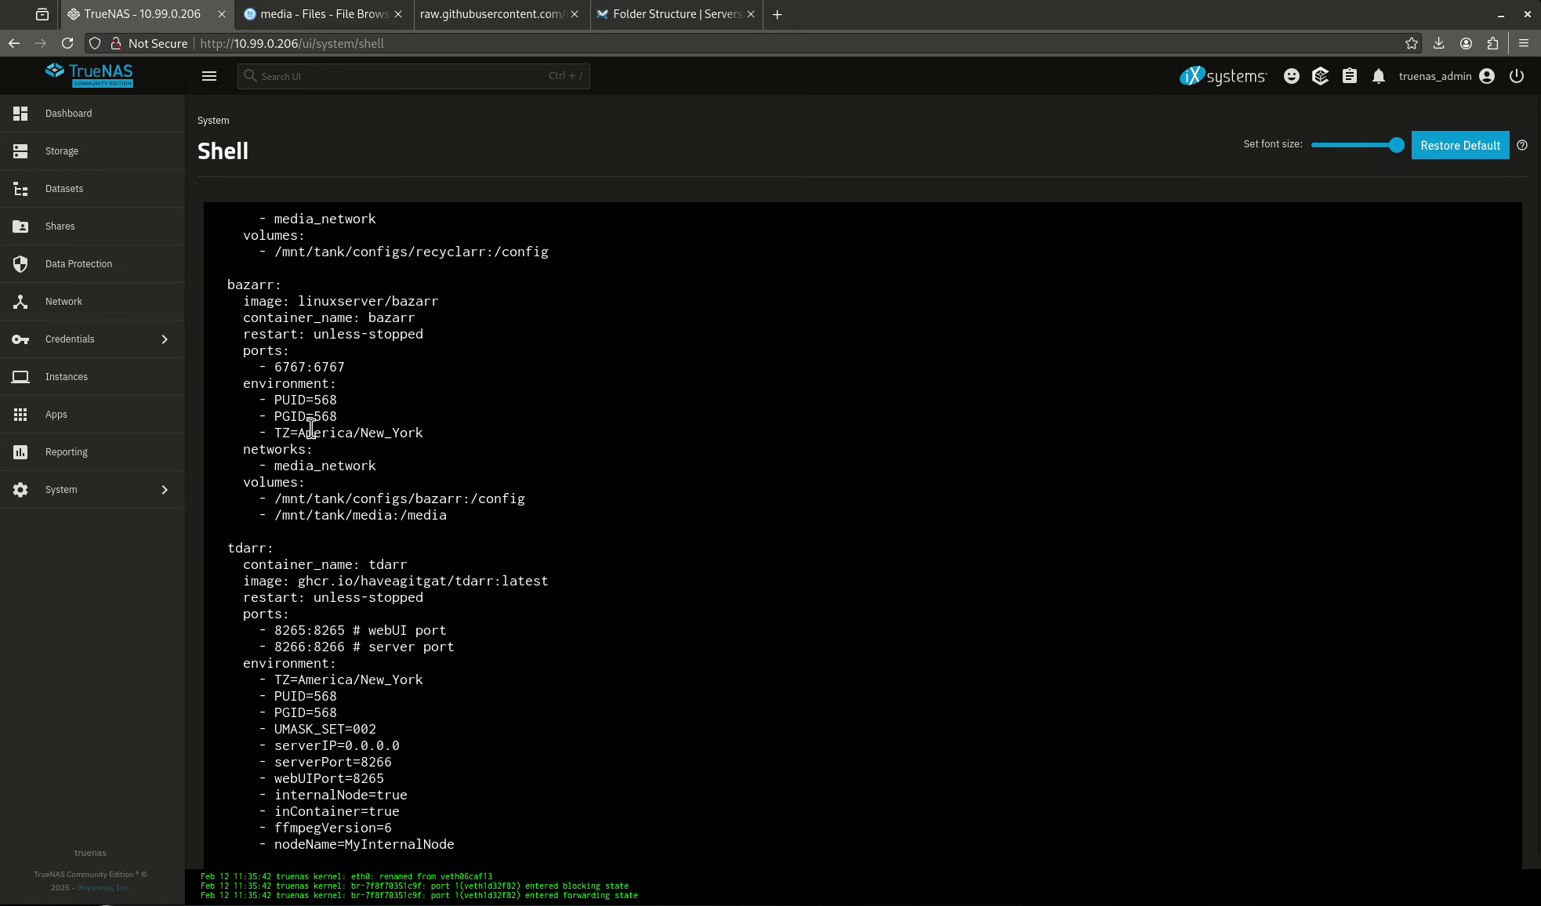
pyautogui.moveTo(448, 515); pyautogui.dragTo(231, 286)
pyautogui.click(230, 285)
pyautogui.scroll(20, 318, 469)
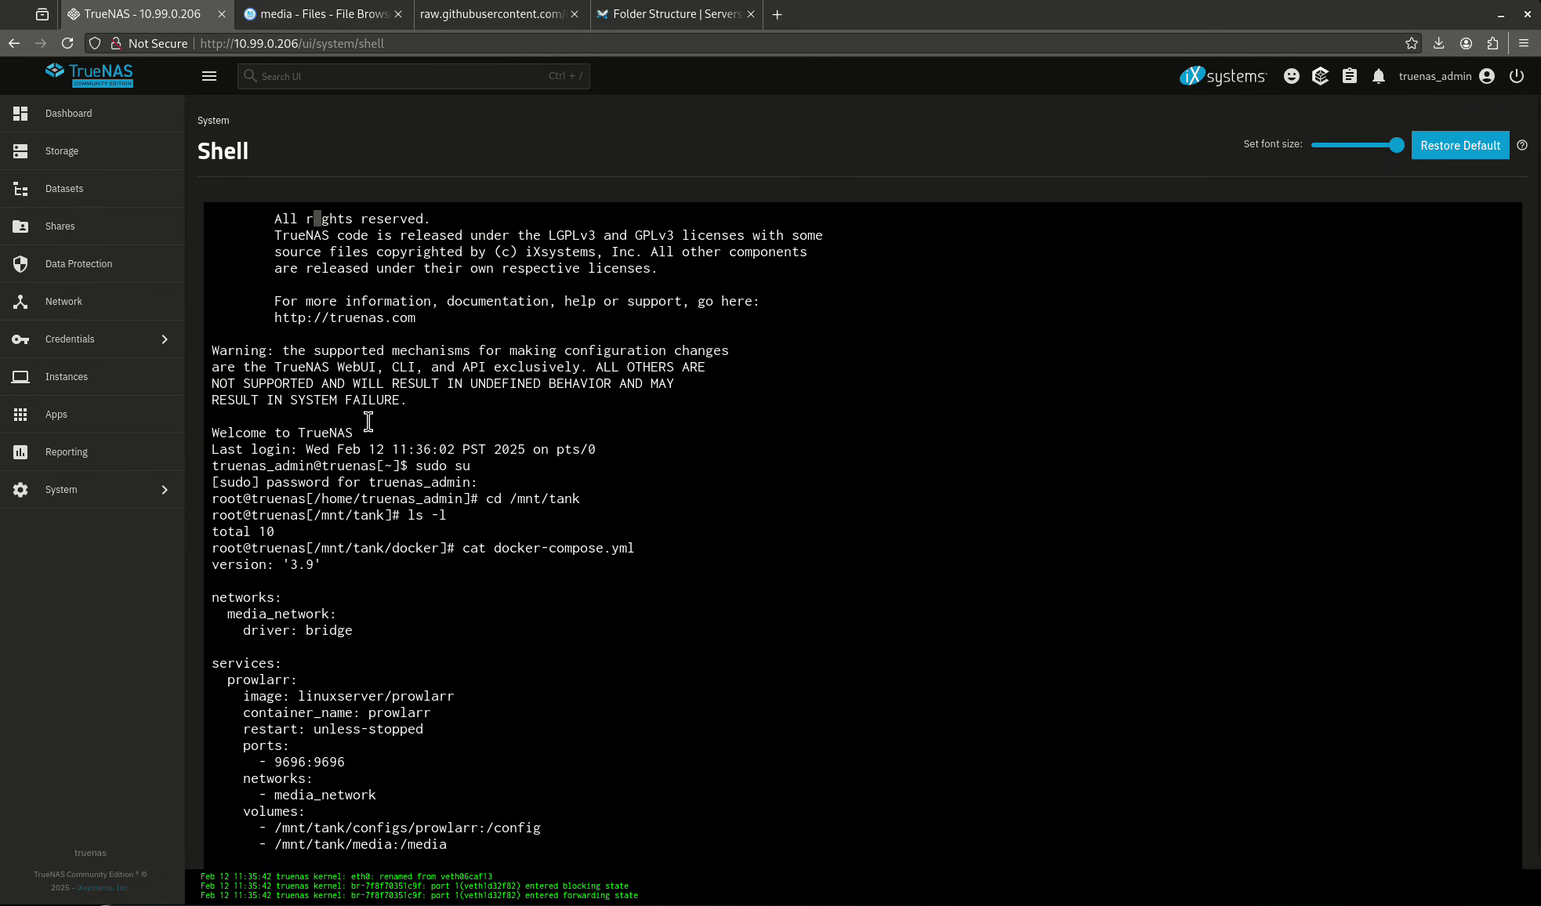
pyautogui.scroll(-20, 498, 423)
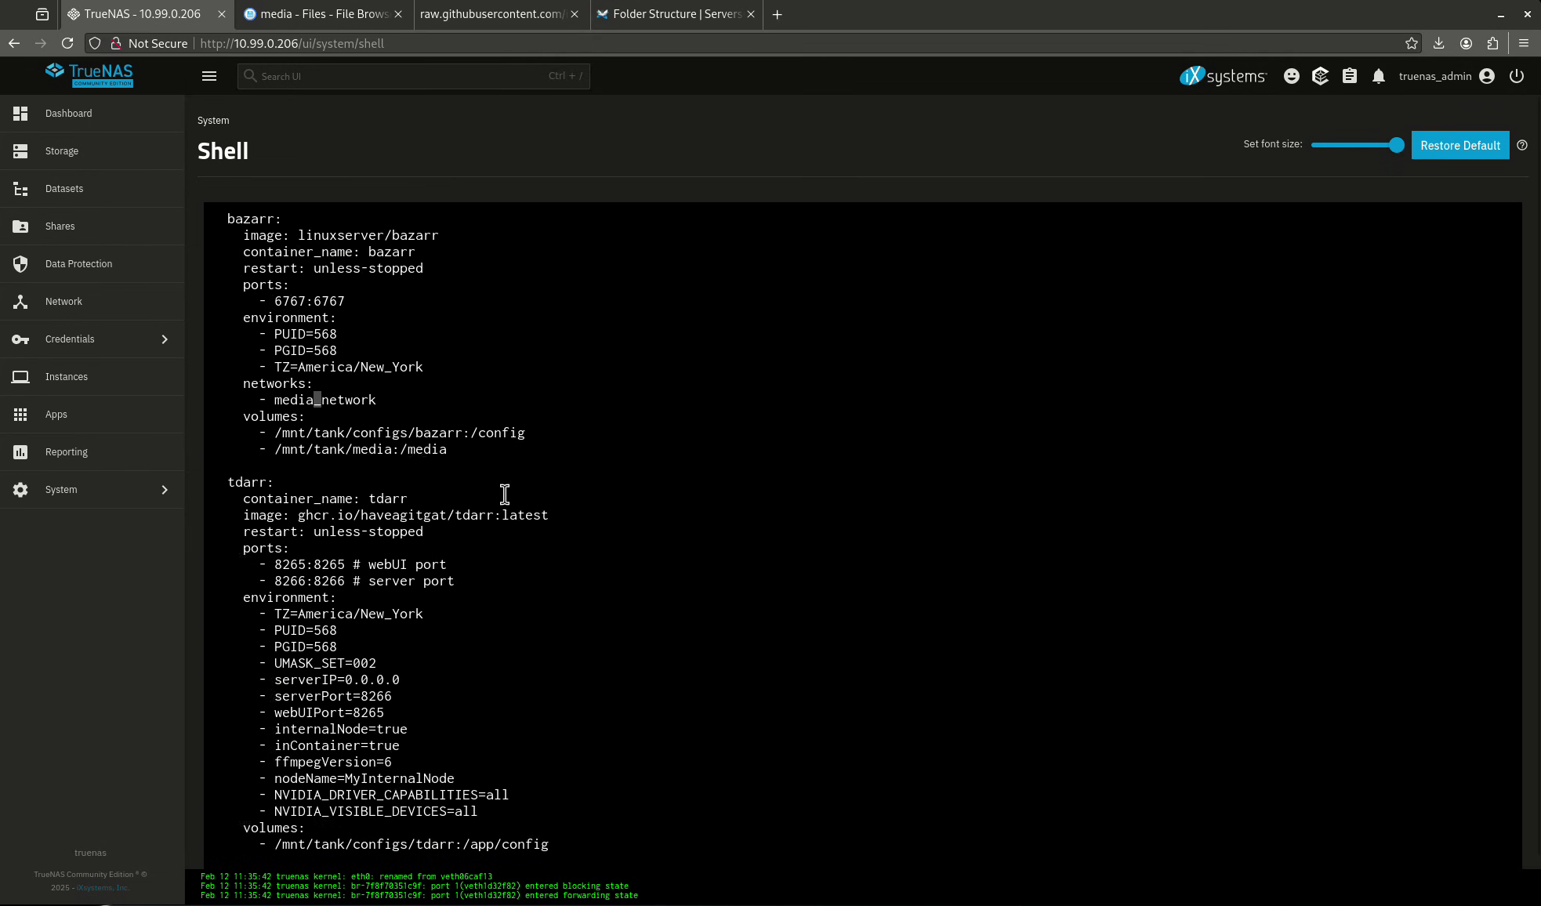
pyautogui.scroll(-20, 504, 493)
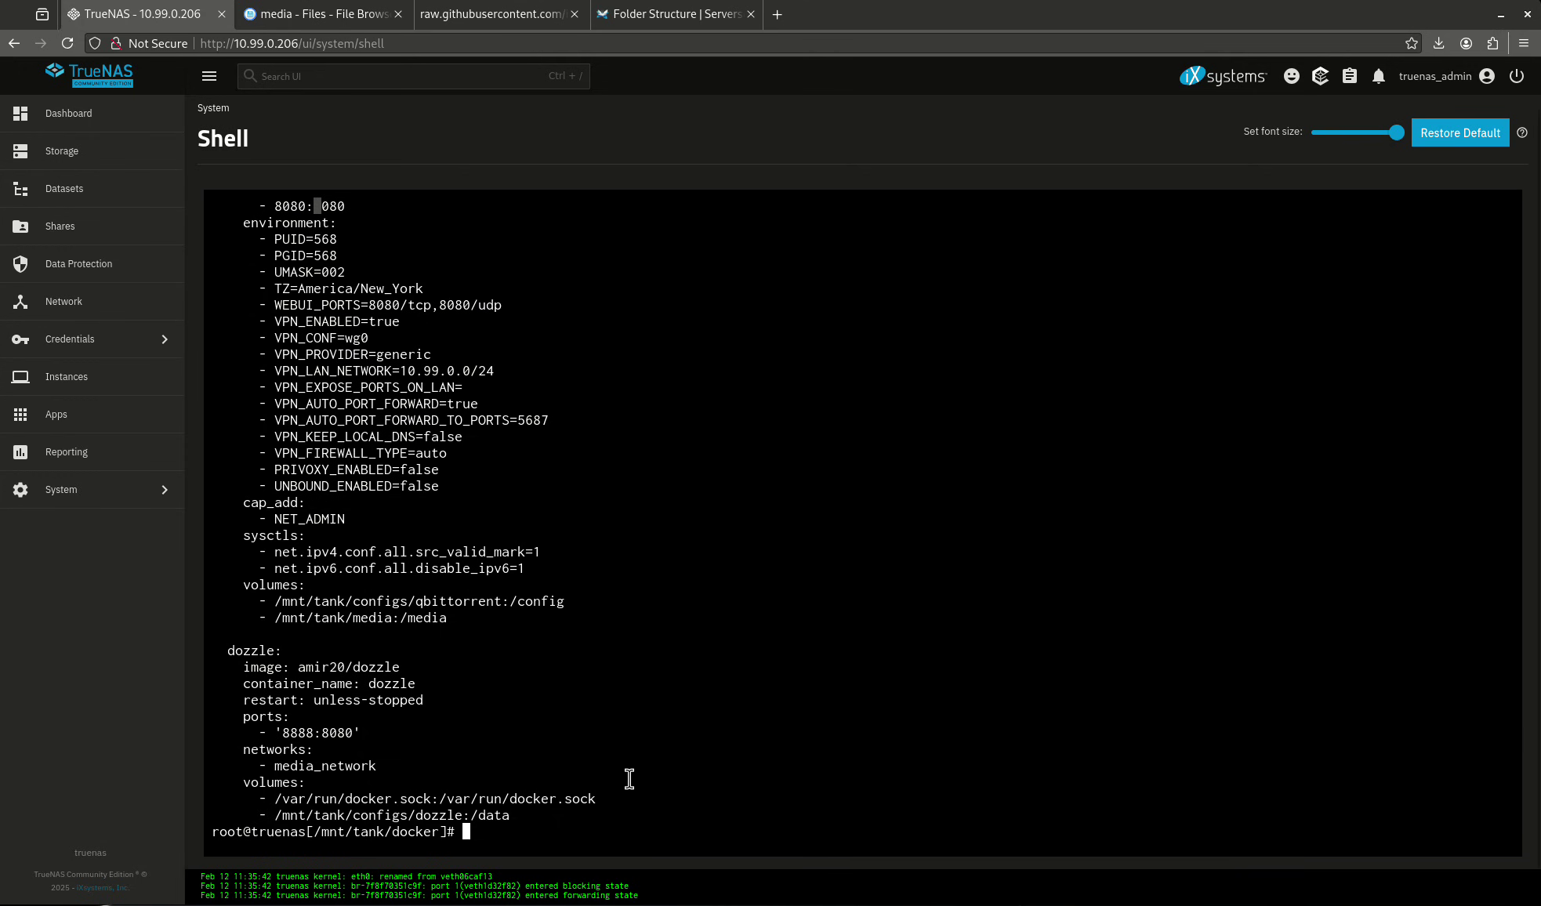
# - Type 'docker compose up -d' at the prompt, then erase it without running it
pyautogui.write('docker compose u')
pyautogui.write('-d')
pyautogui.press('BackSpace')
pyautogui.press('BackSpace')
pyautogui.press('BackSpace')
pyautogui.press('BackSpace')
pyautogui.press('BackSpace')
pyautogui.press('BackSpace')
pyautogui.press('BackSpace')
pyautogui.press('BackSpace')
pyautogui.press('BackSpace')
pyautogui.press('BackSpace')
pyautogui.press('BackSpace')
pyautogui.press('BackSpace')
pyautogui.press('BackSpace')
pyautogui.press('BackSpace')
pyautogui.press('BackSpace')
pyautogui.press('BackSpace')
pyautogui.press('BackSpace')
pyautogui.press('BackSpace')
pyautogui.press('BackSpace')
pyautogui.press('BackSpace')
# - Select the printed compose output from its last line up through the networks section
pyautogui.moveTo(511, 815); pyautogui.dragTo(493, 815)
pyautogui.moveTo(511, 815); pyautogui.dragTo(207, 382)
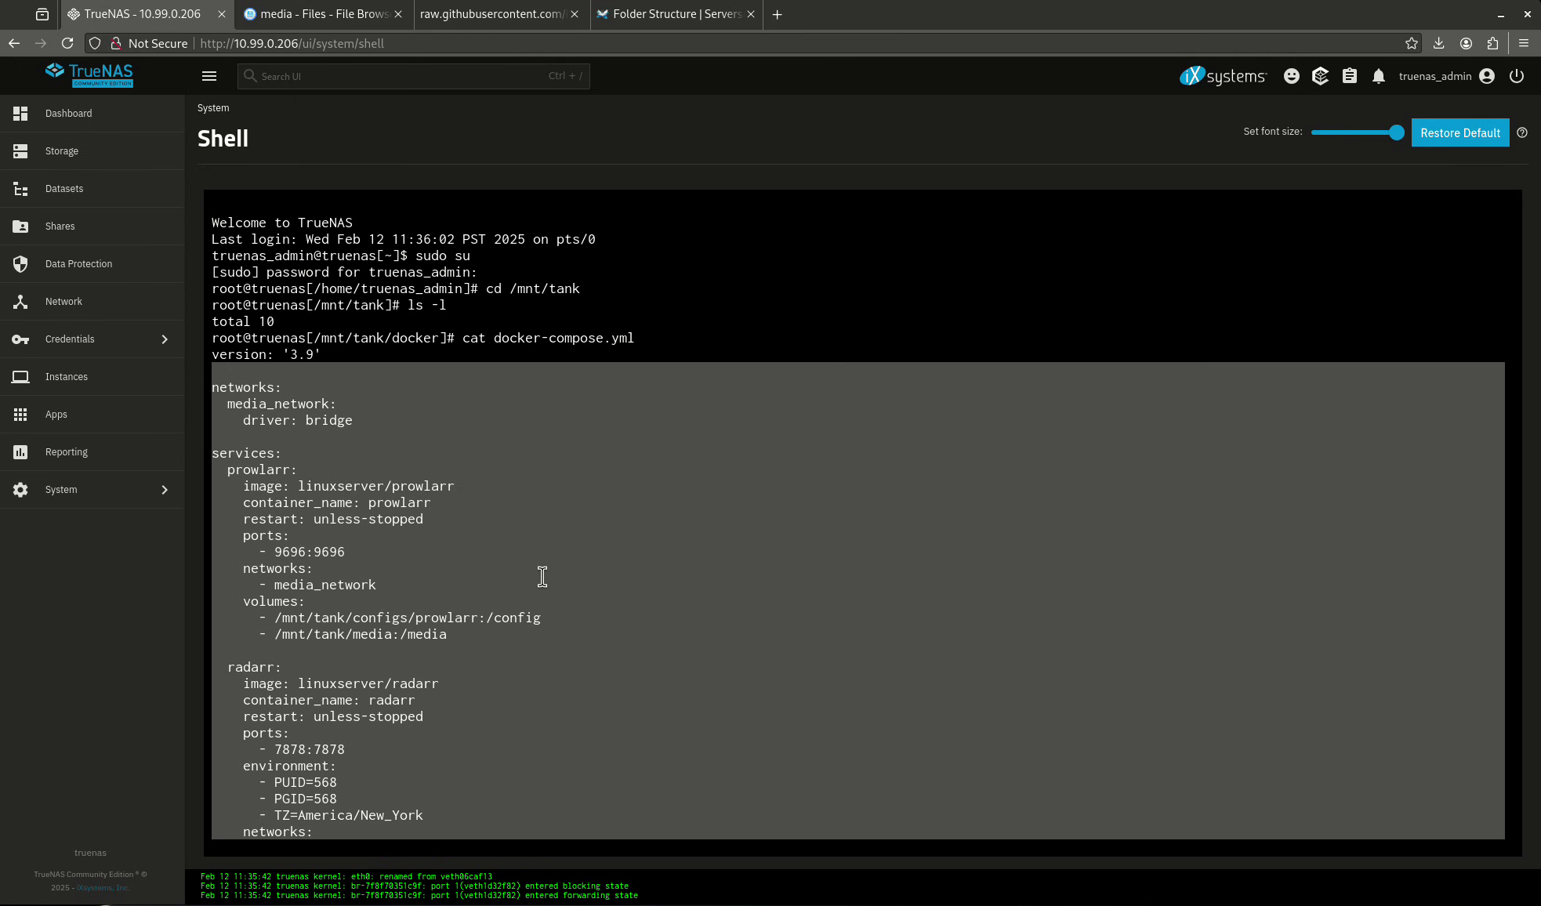
# - From the Apps catalogue, start installing a custom app via YAML
pyautogui.click(110, 412)
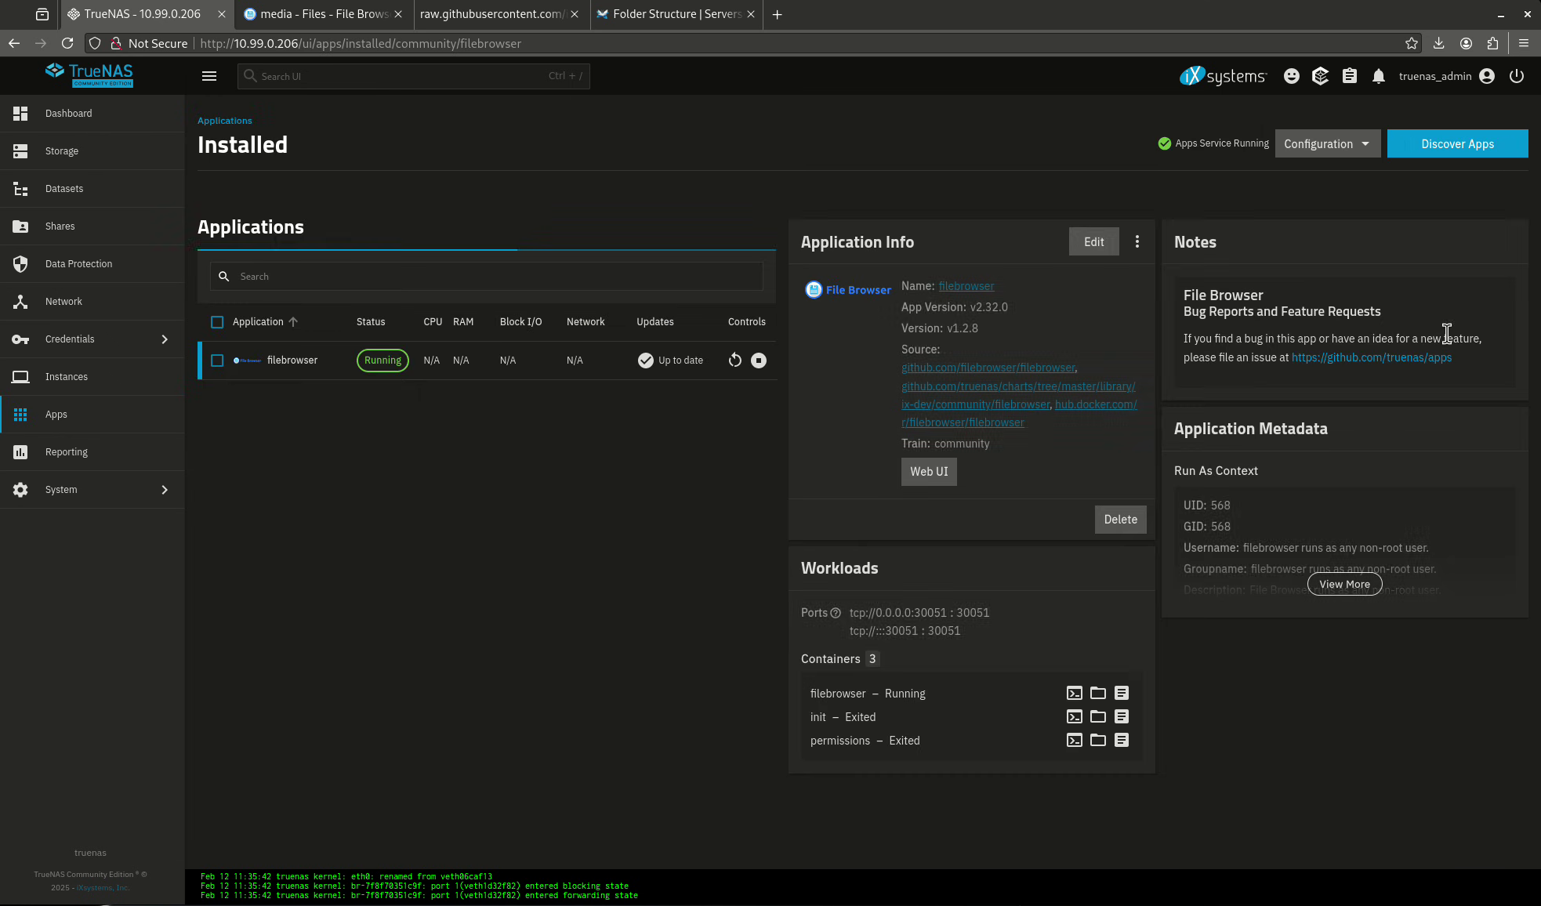
pyautogui.click(1462, 149)
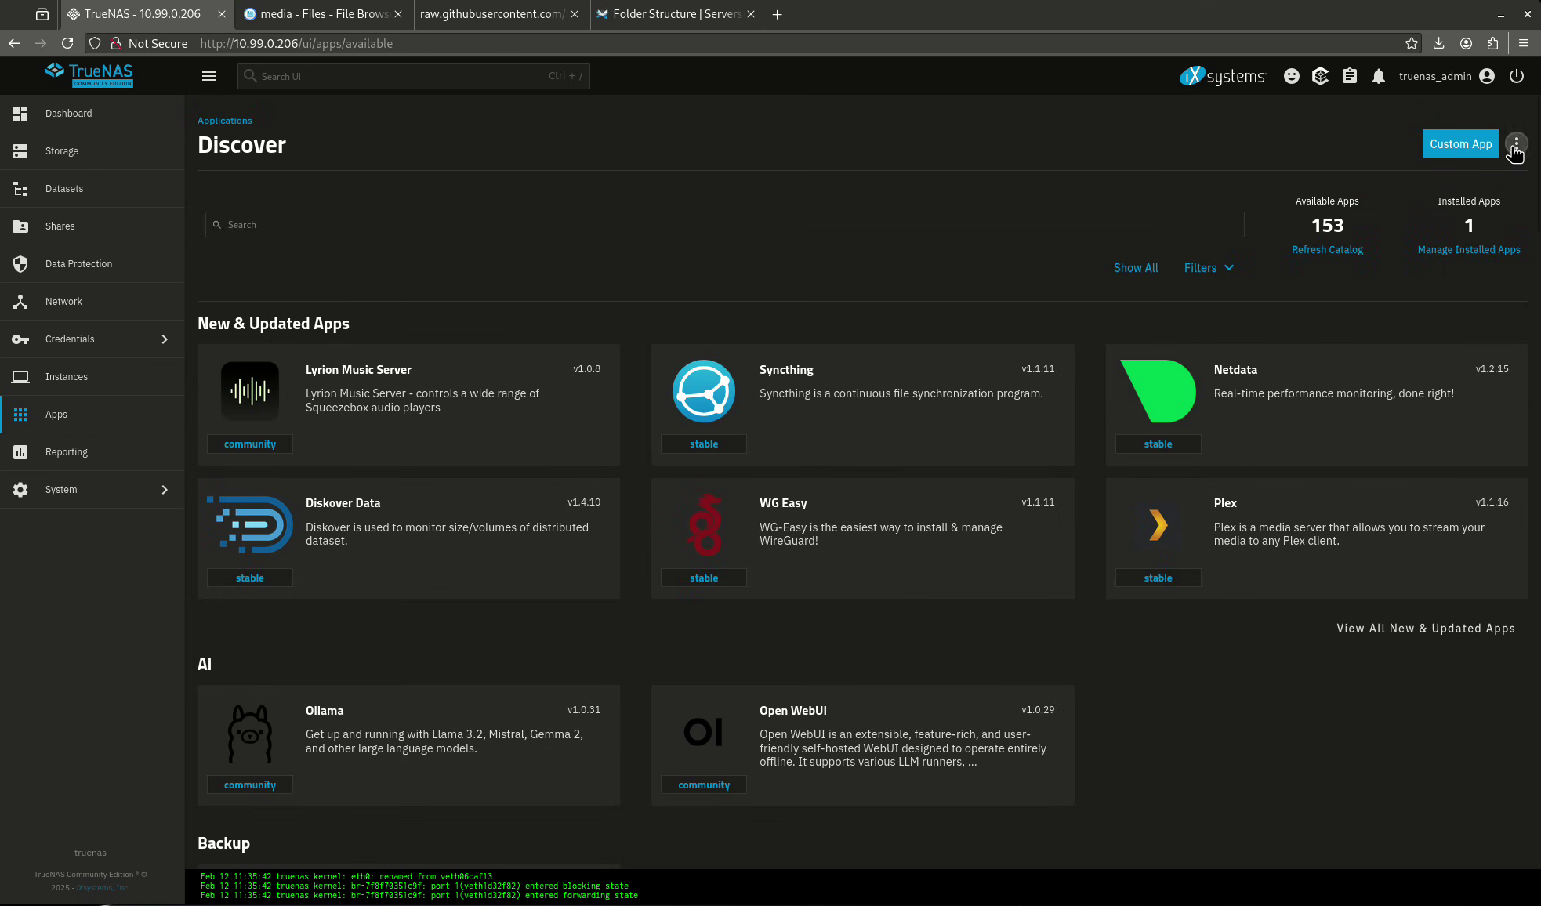
pyautogui.click(1515, 149)
pyautogui.click(1493, 174)
# - Name the app 'arr', paste the arr-stack compose YAML into Custom Config, and save
pyautogui.click(971, 217)
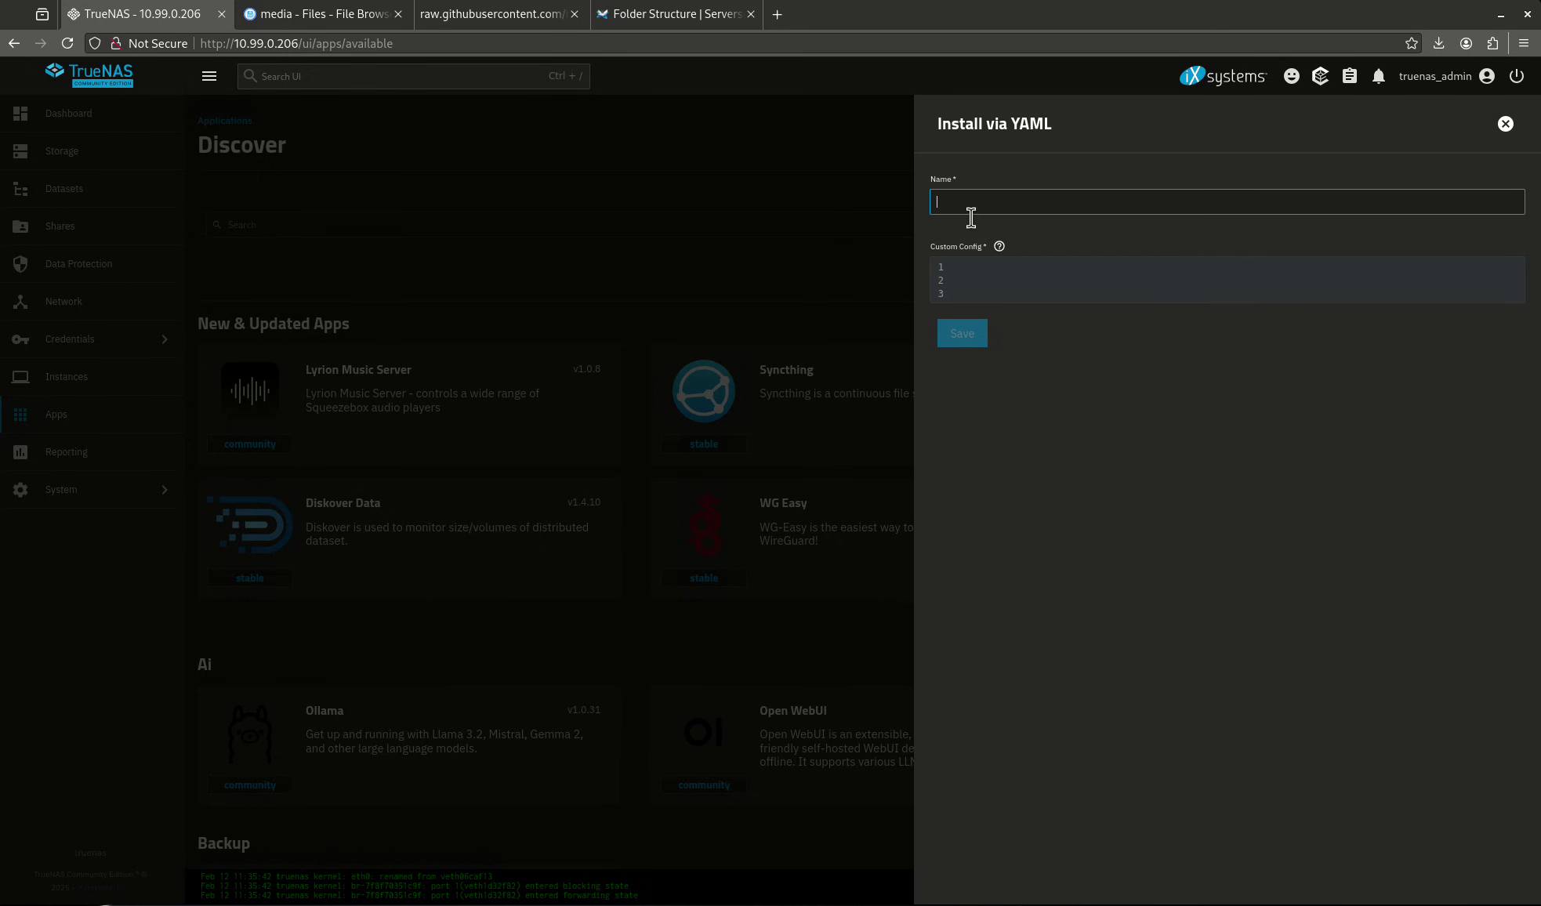
pyautogui.write('arr')
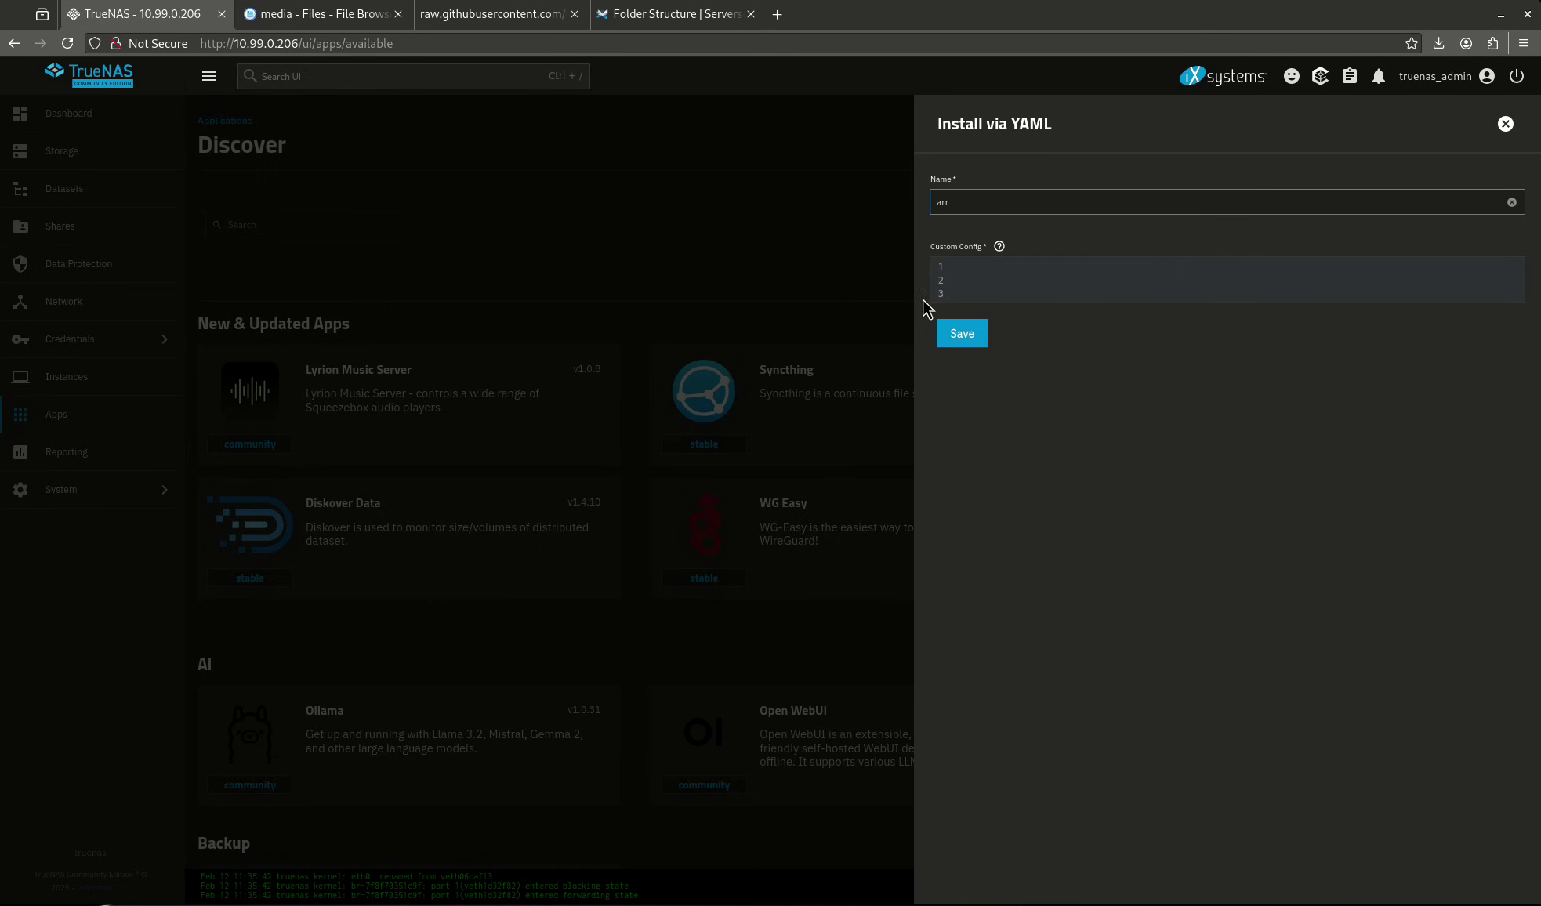
pyautogui.click(952, 264)
pyautogui.hotkey('ctrl', 'v')
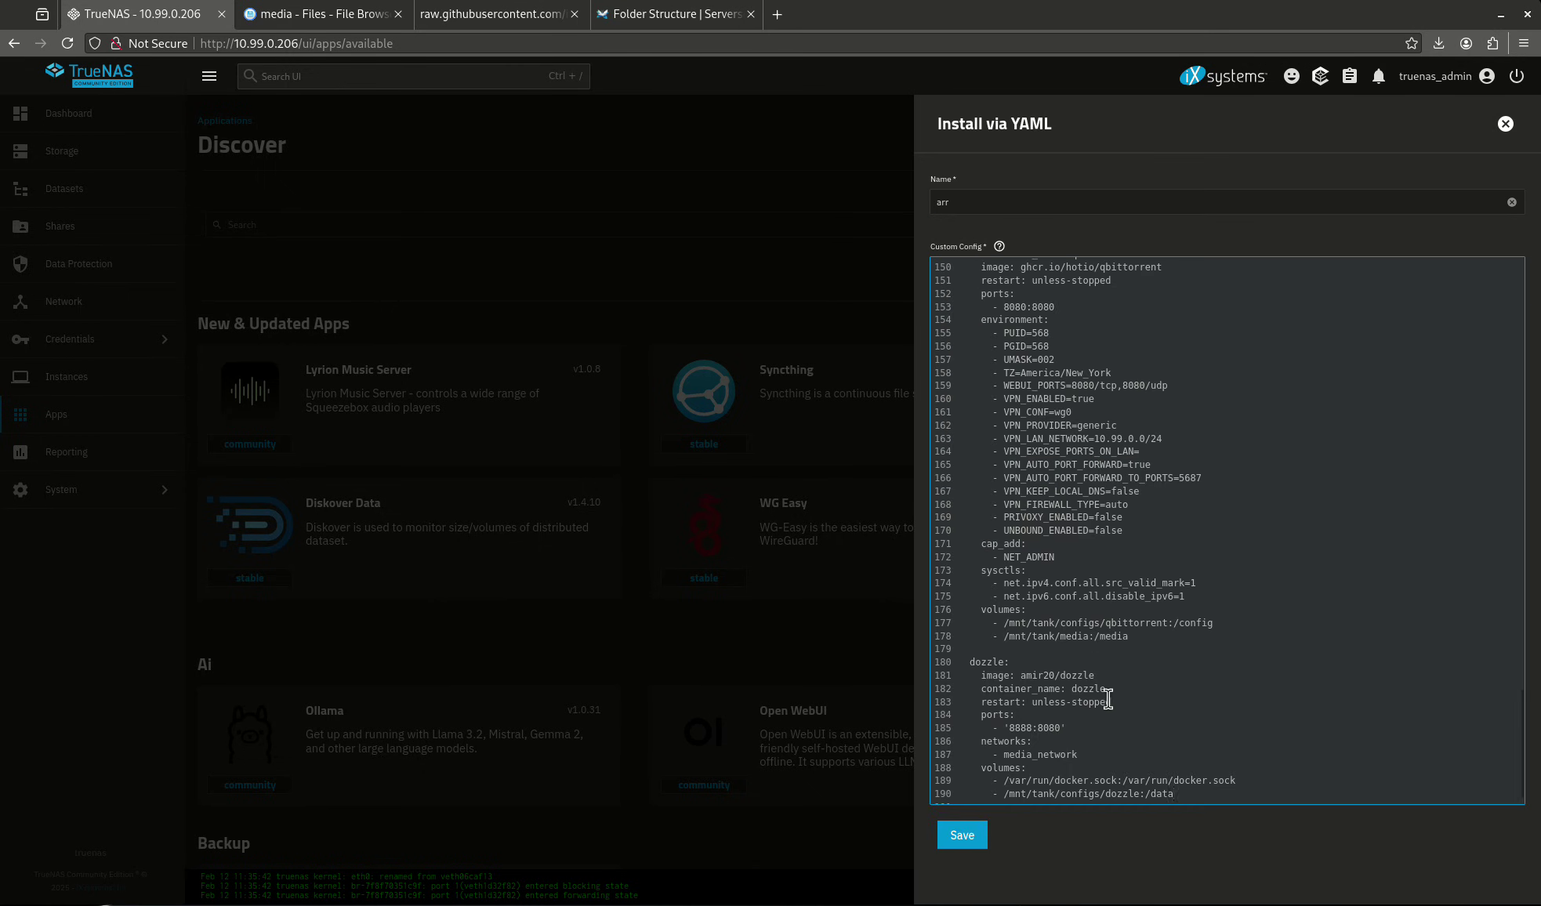
pyautogui.scroll(20, 1108, 700)
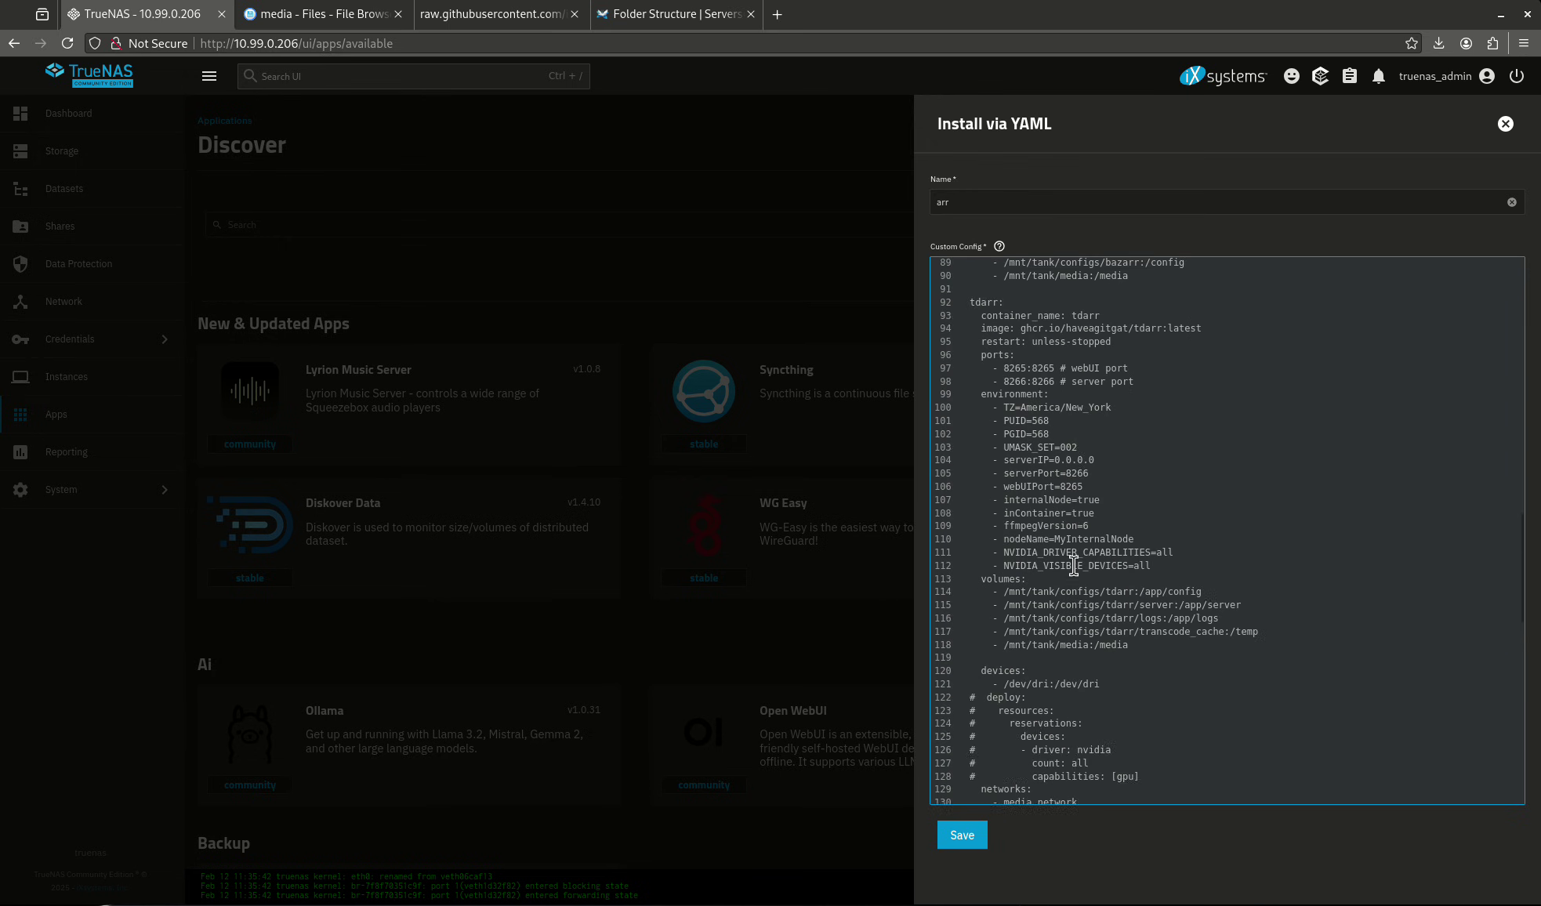
pyautogui.scroll(20, 1072, 565)
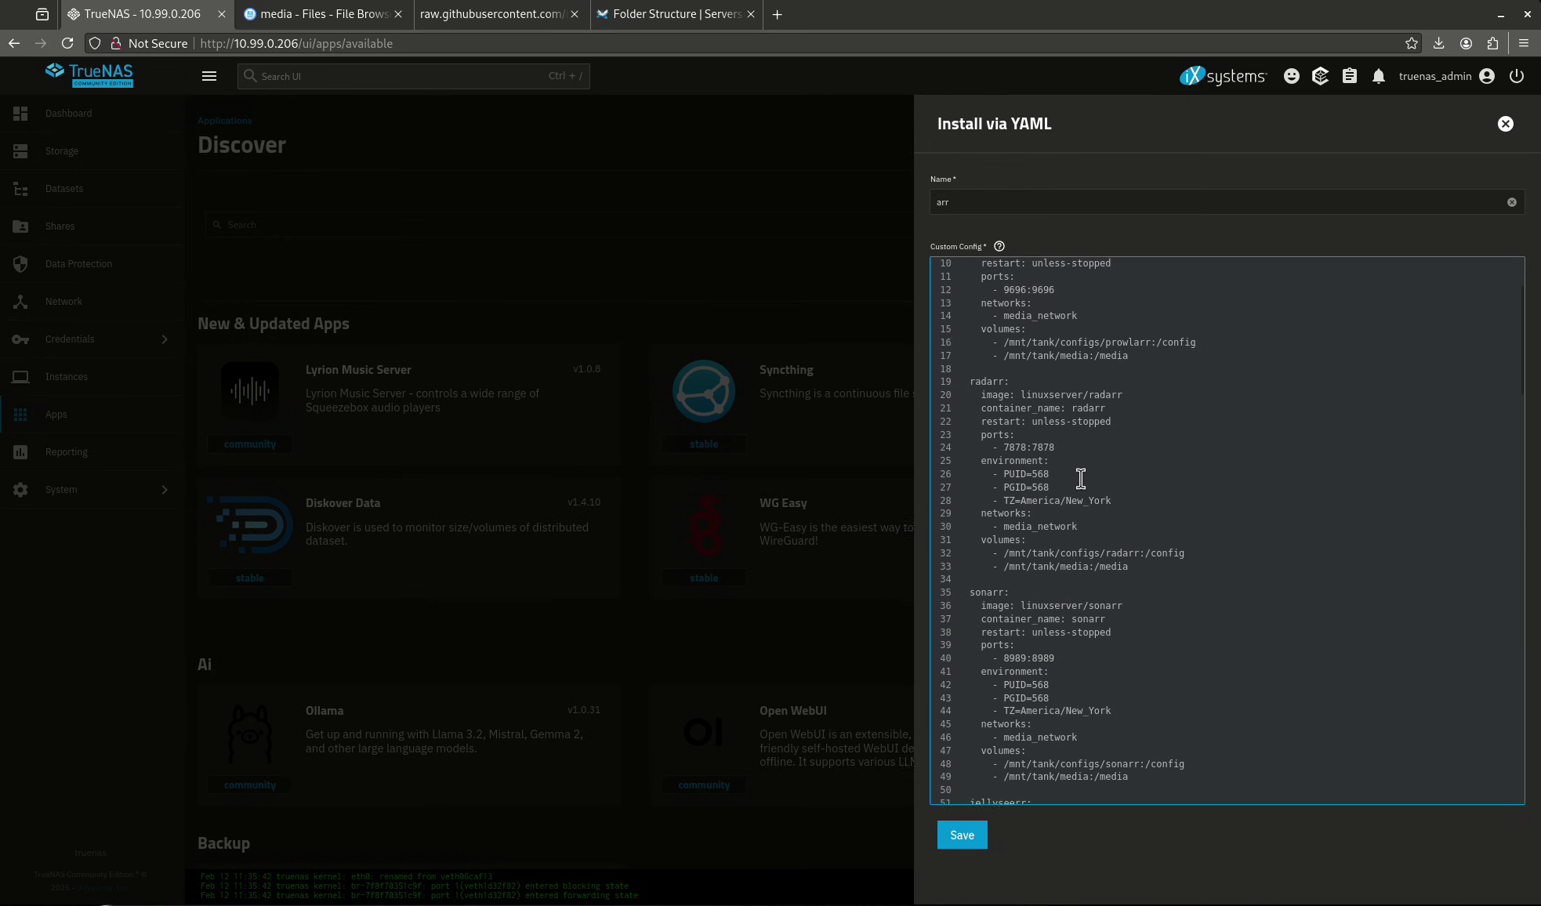
pyautogui.scroll(3, 1080, 478)
pyautogui.click(957, 835)
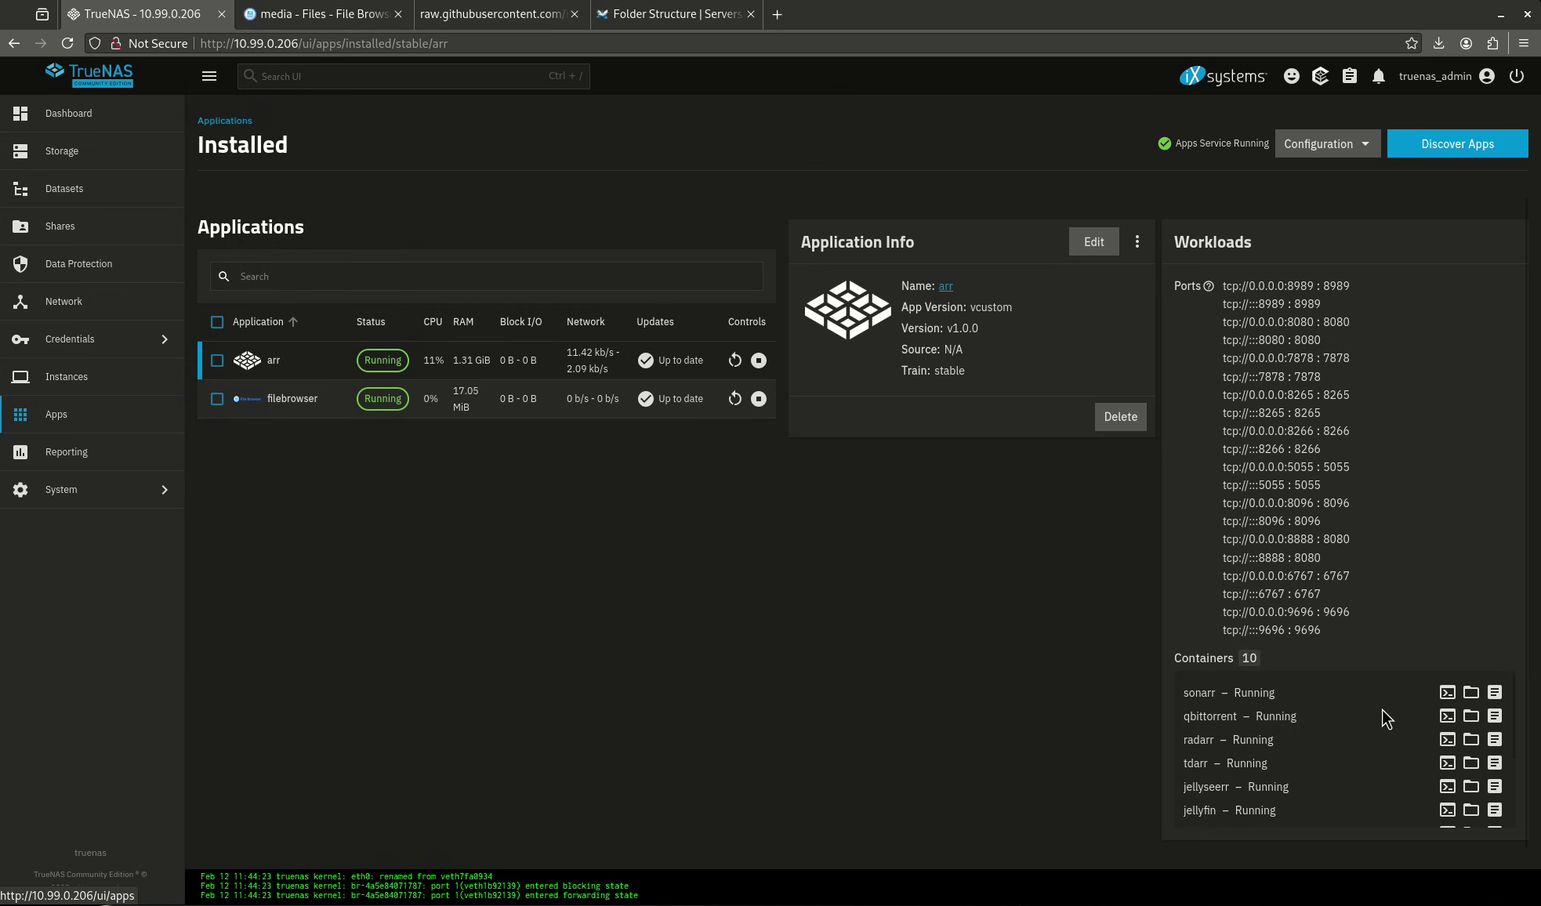
pyautogui.scroll(-5, 1304, 697)
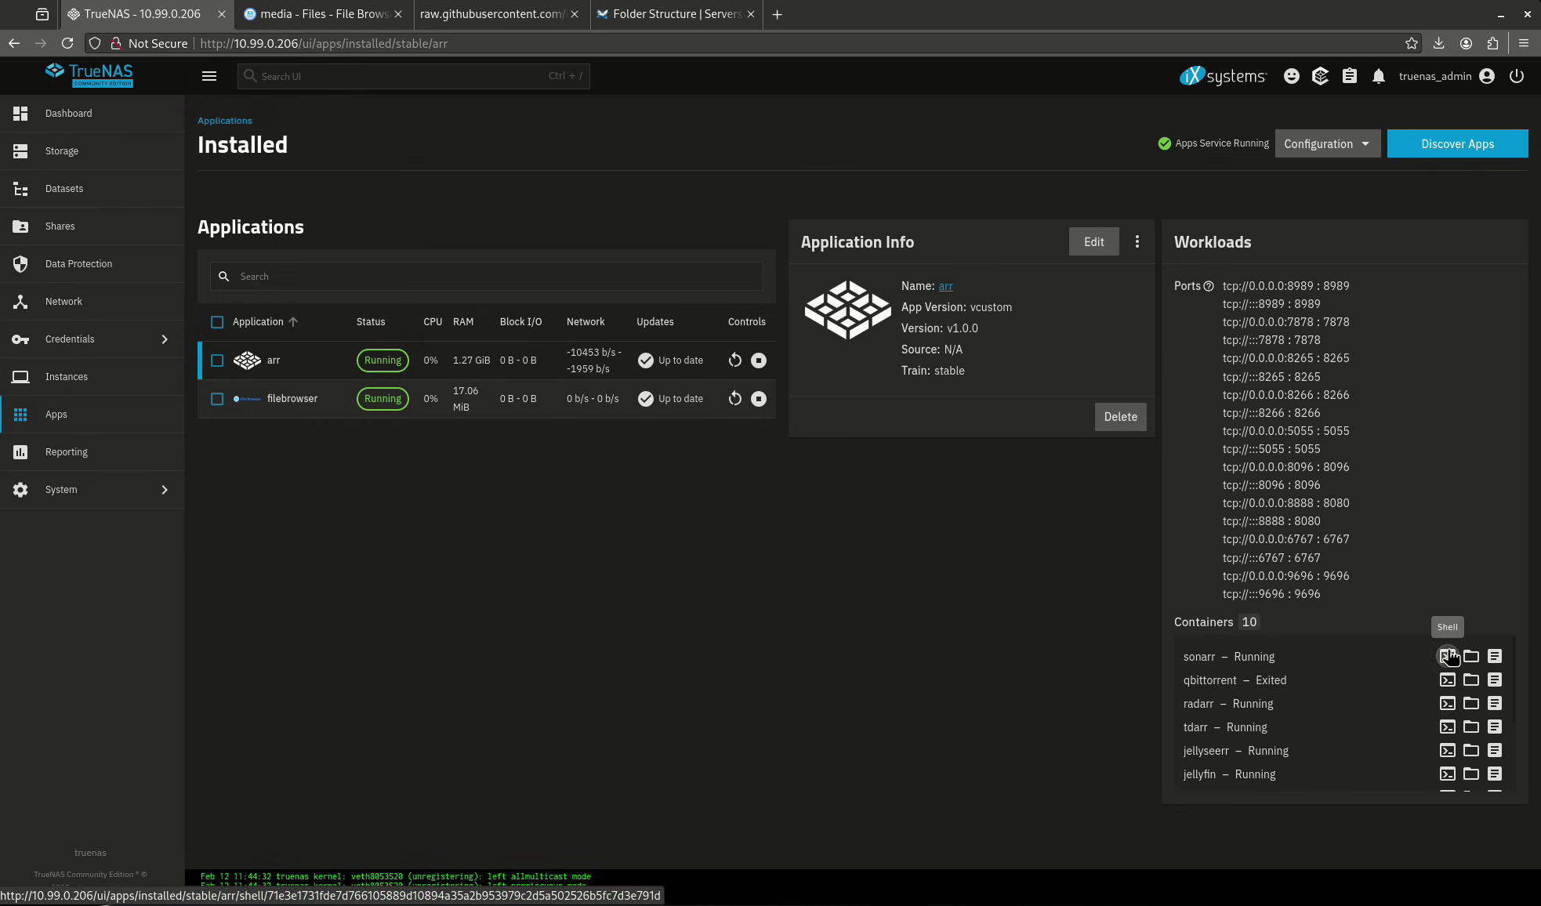
pyautogui.click(1447, 655)
pyautogui.click(75, 413)
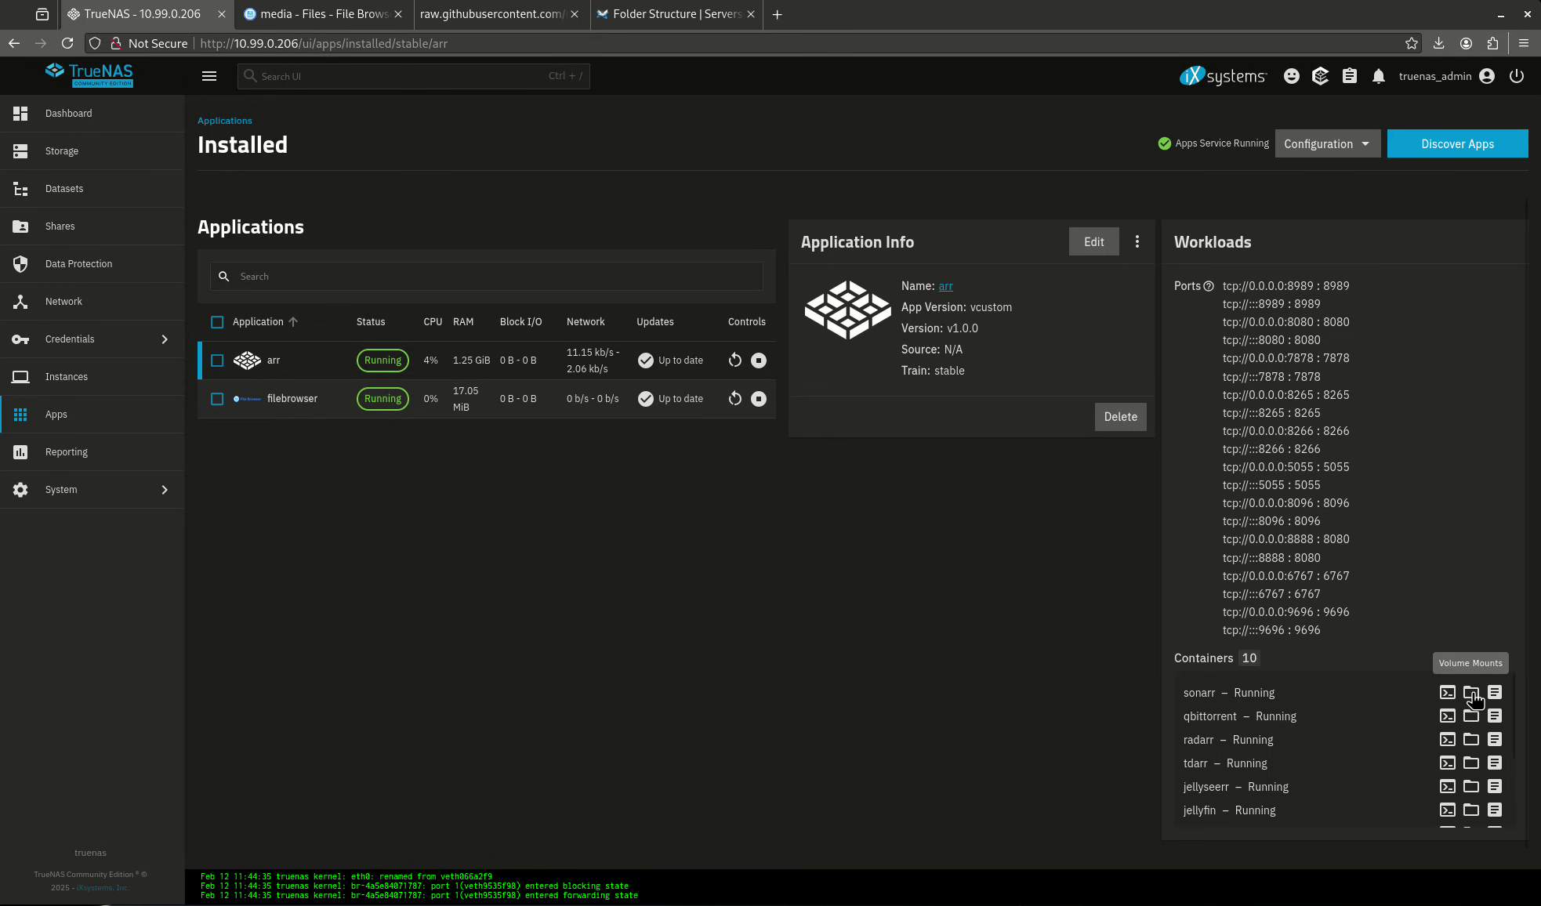
pyautogui.click(1471, 694)
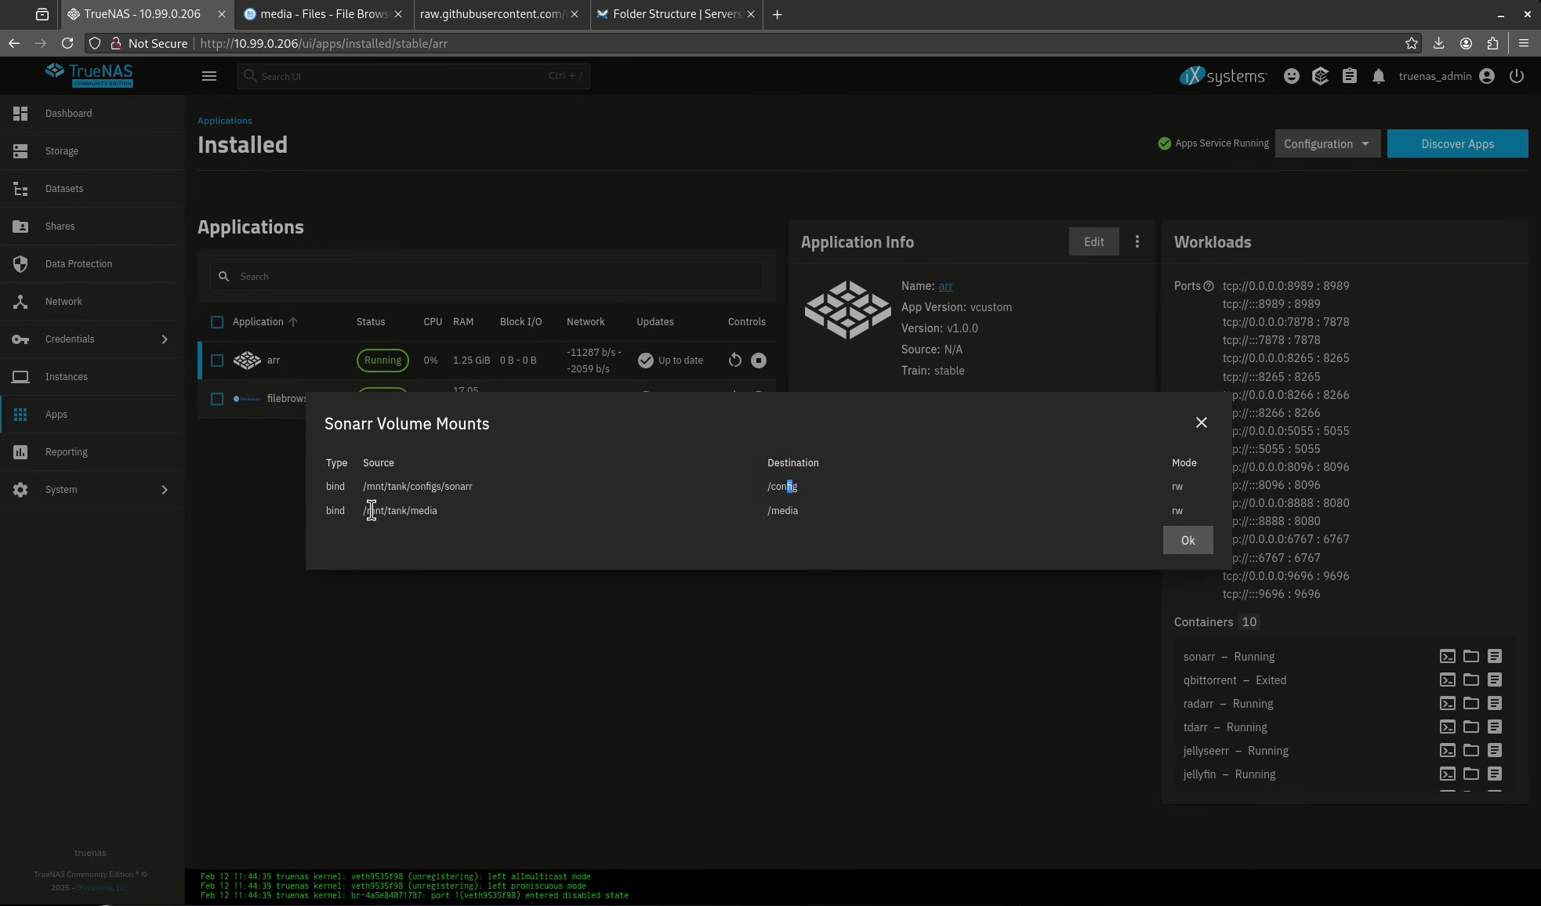
pyautogui.click(1181, 540)
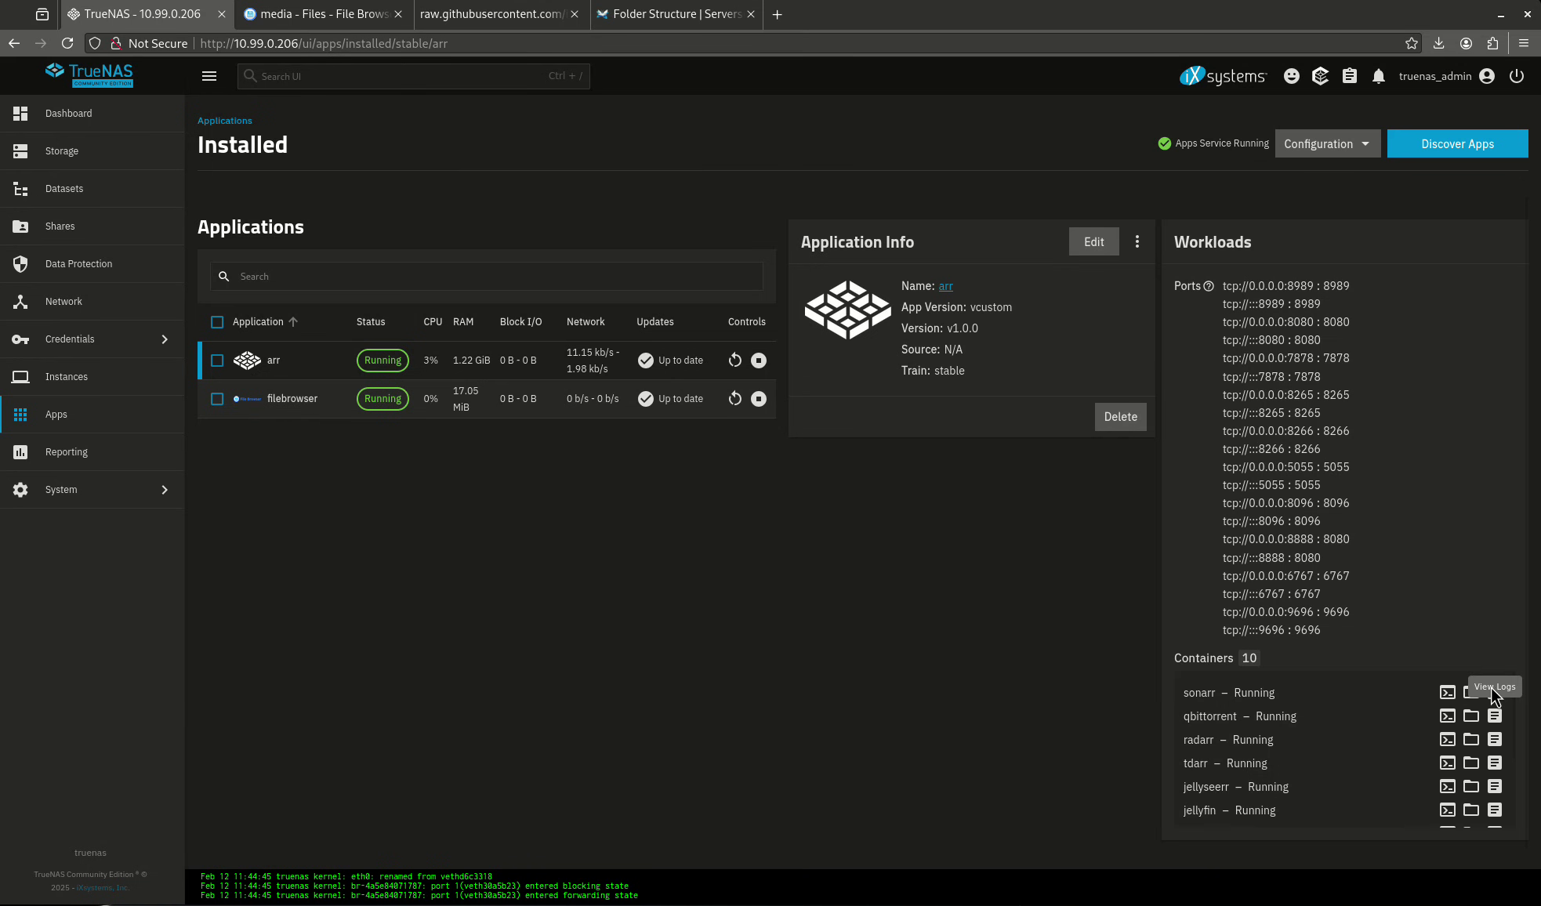
pyautogui.click(1493, 693)
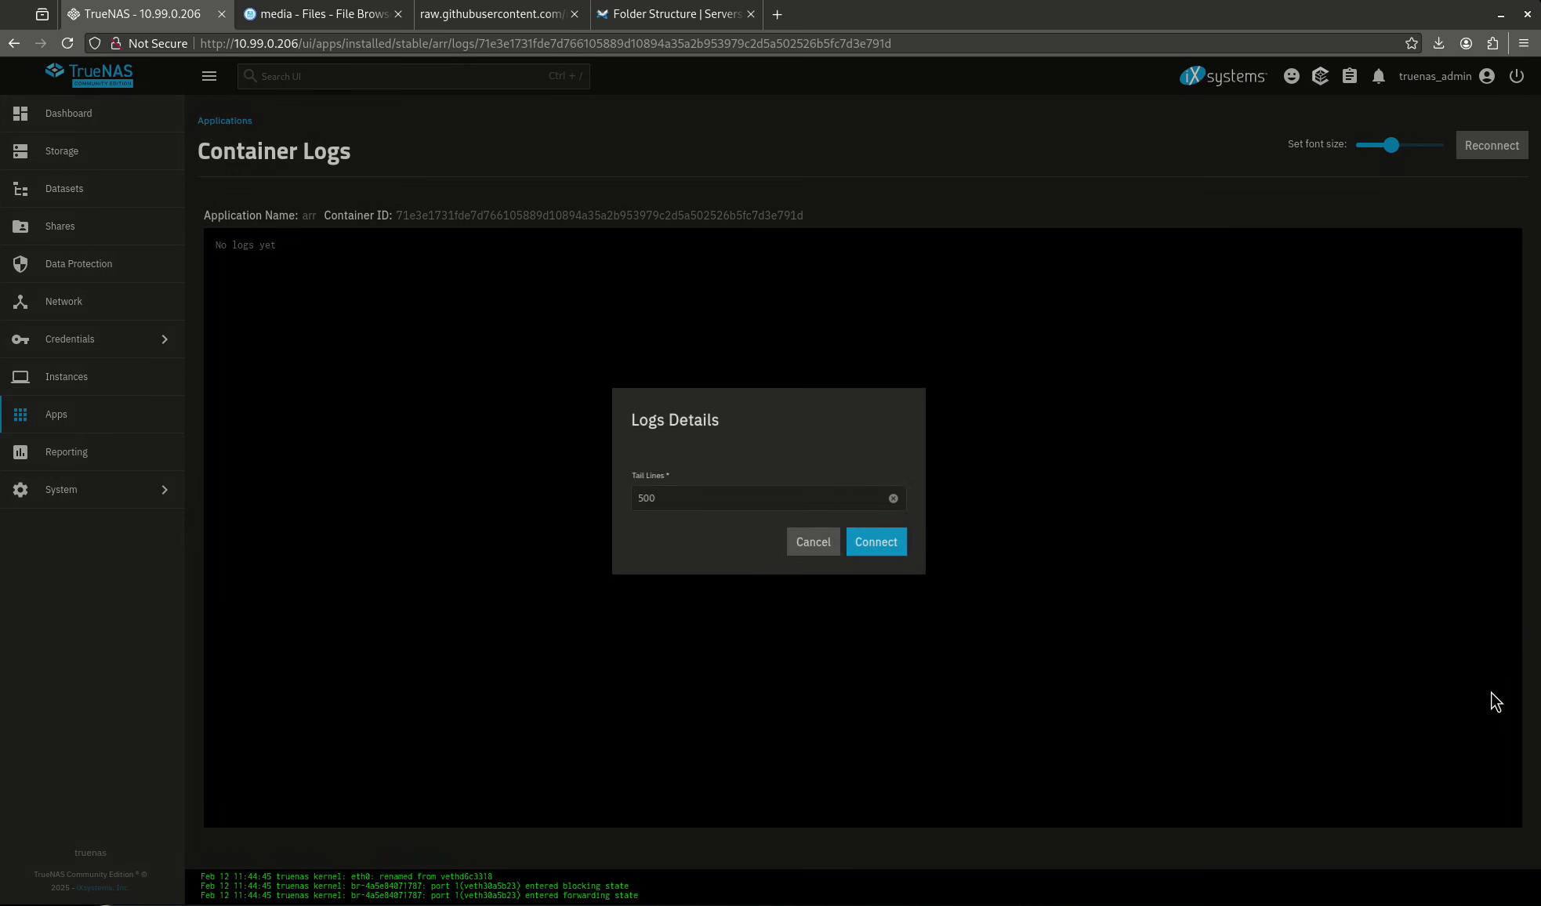
pyautogui.click(888, 546)
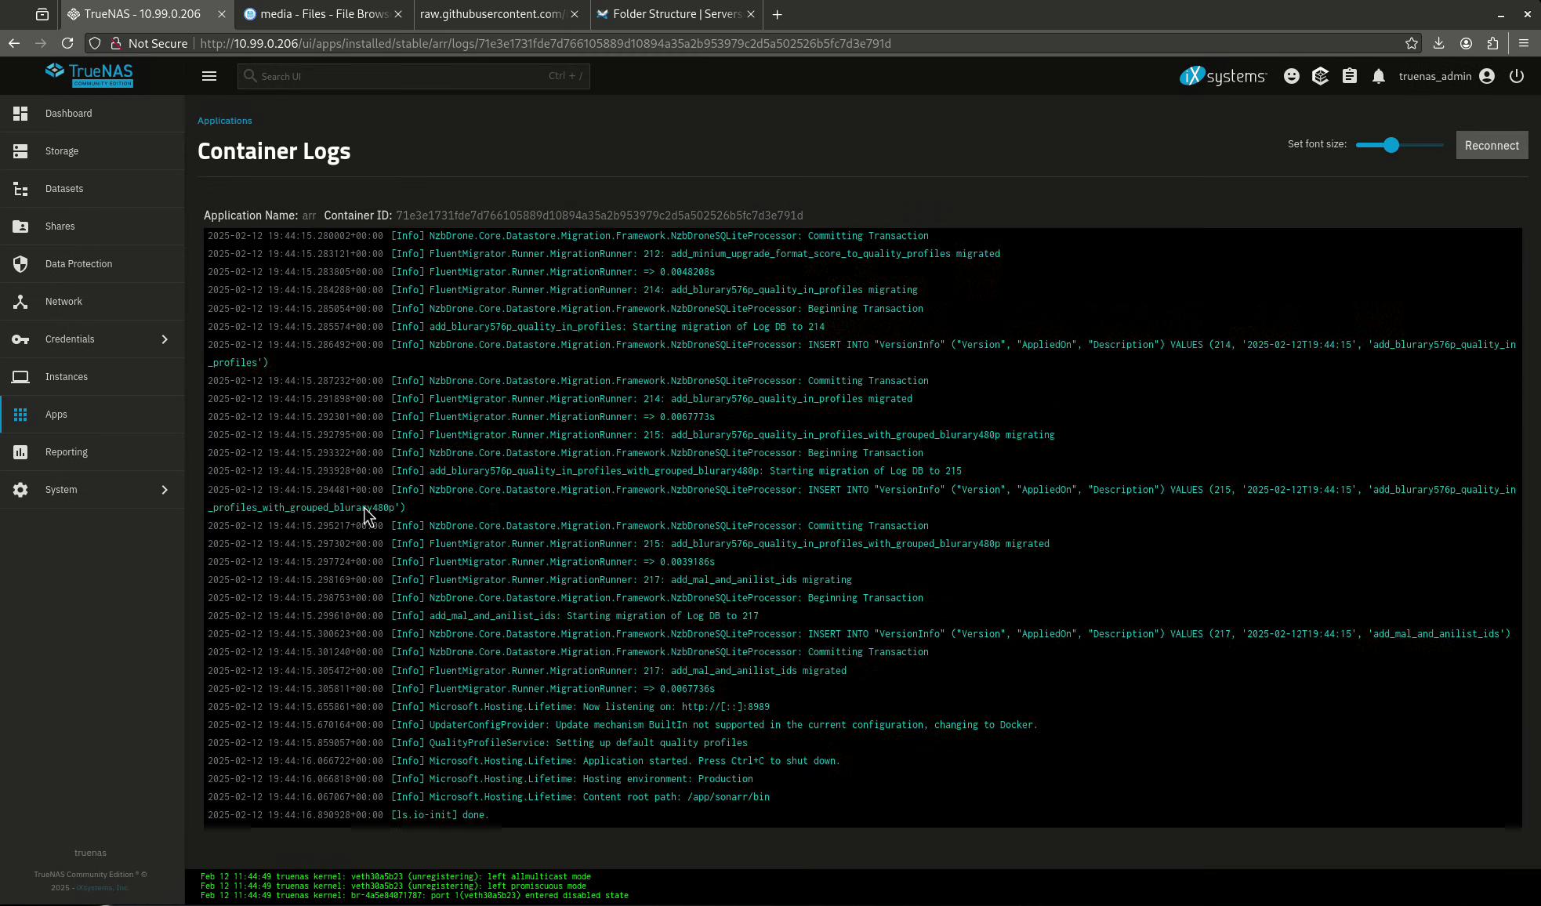
pyautogui.click(19, 419)
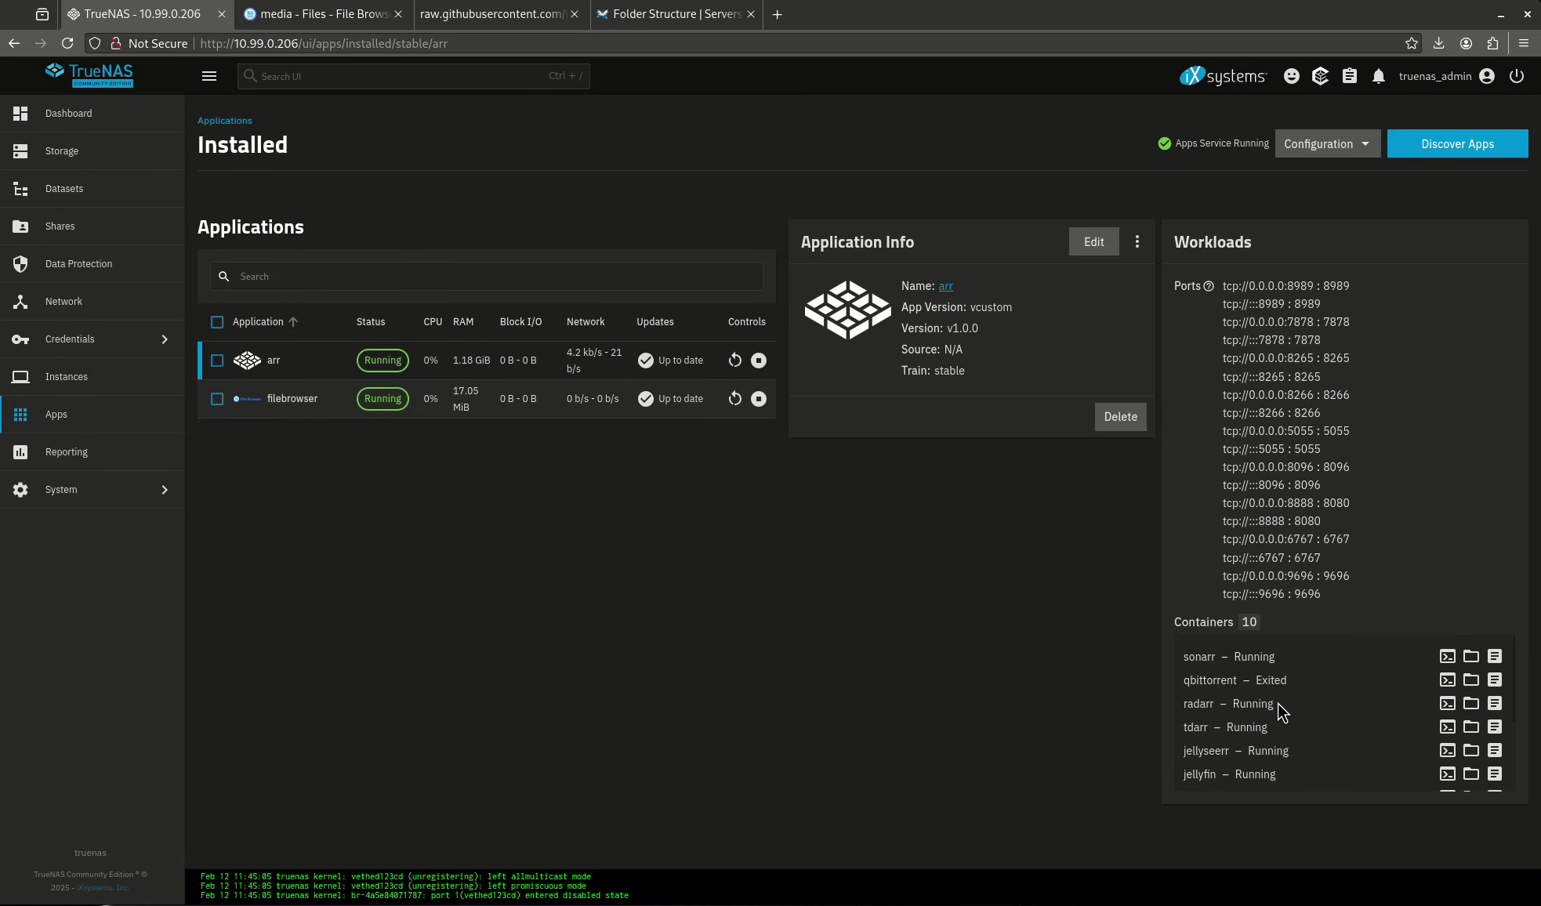
pyautogui.scroll(-3, 1274, 721)
pyautogui.scroll(3, 1254, 736)
pyautogui.click(102, 497)
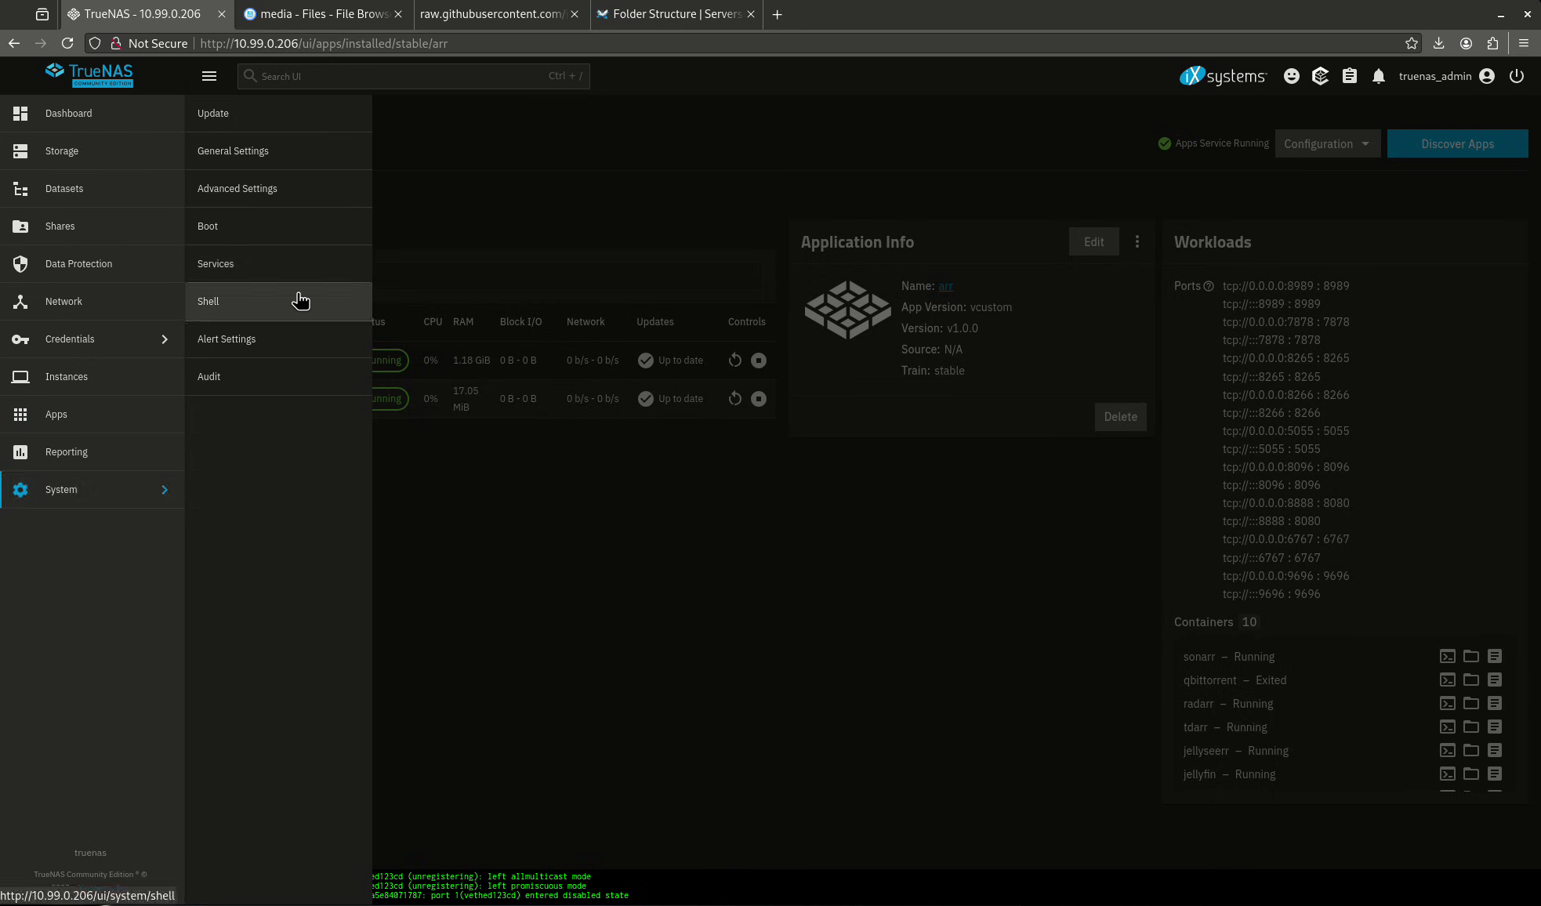
pyautogui.click(300, 300)
pyautogui.moveTo(1346, 147); pyautogui.dragTo(1397, 146)
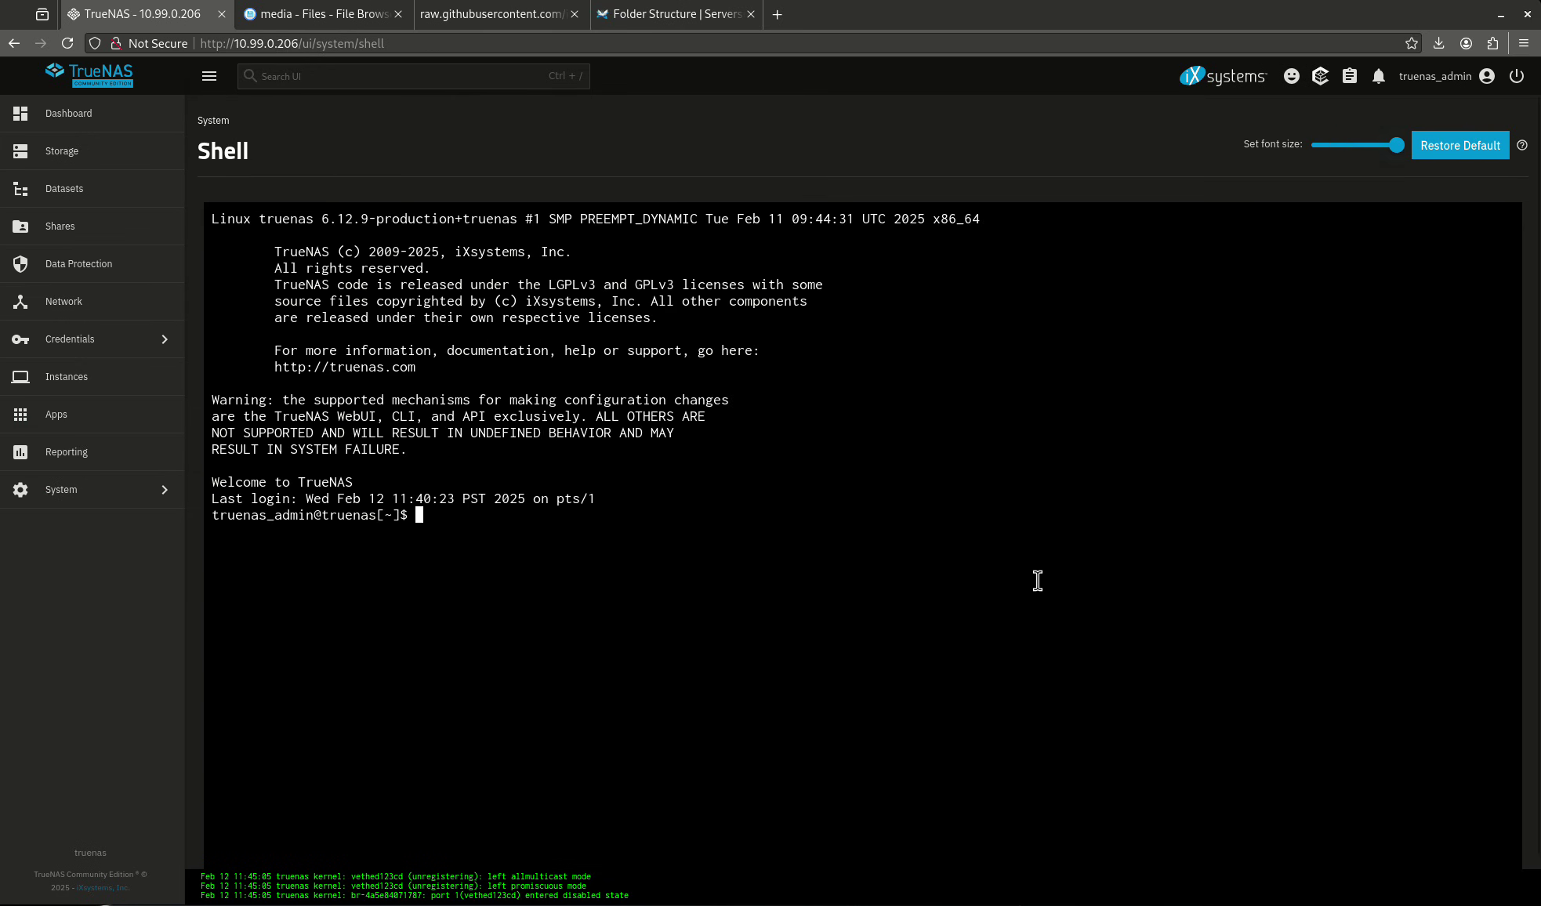
pyautogui.write('sudo su')
pyautogui.press('Return')
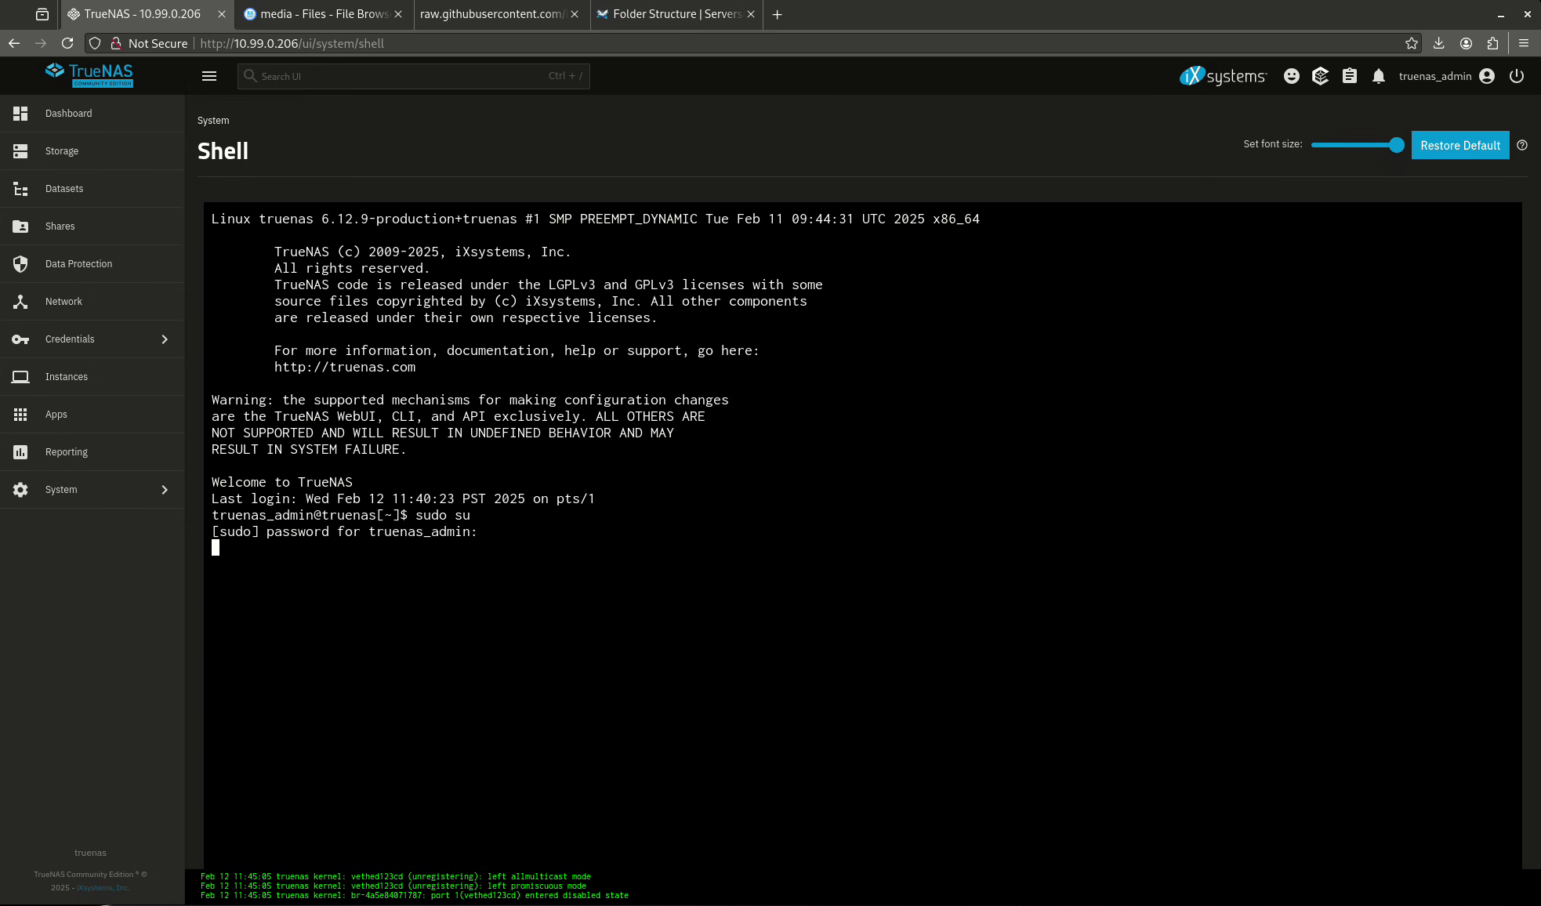
pyautogui.press('Return')
pyautogui.write('cd ')
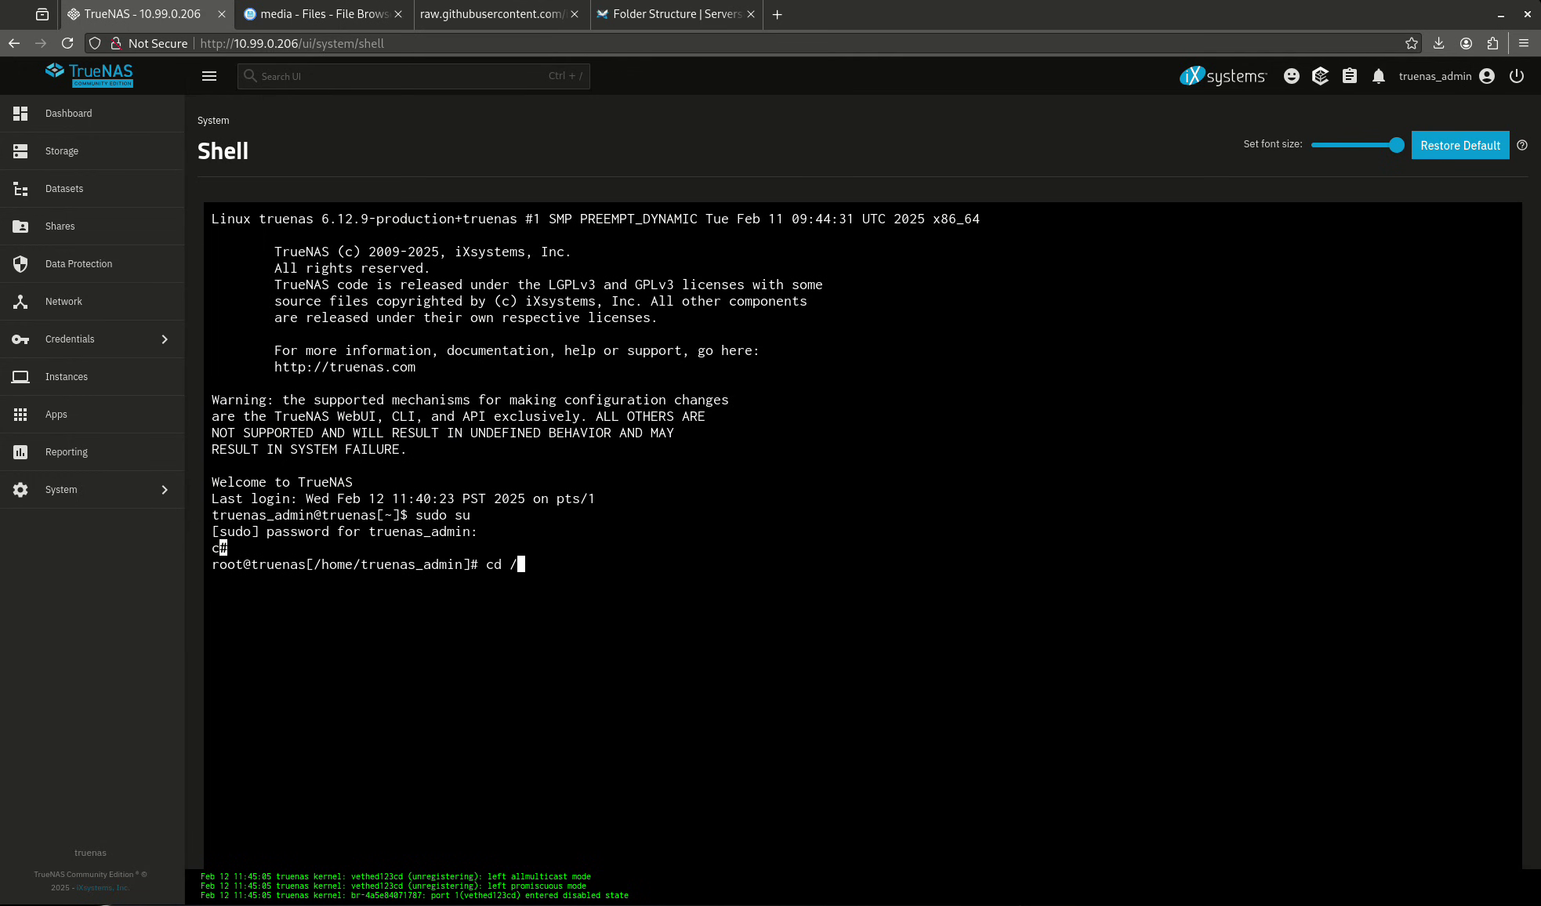
pyautogui.write('/mnt/tank/co')
pyautogui.press('Tab')
pyautogui.write('q')
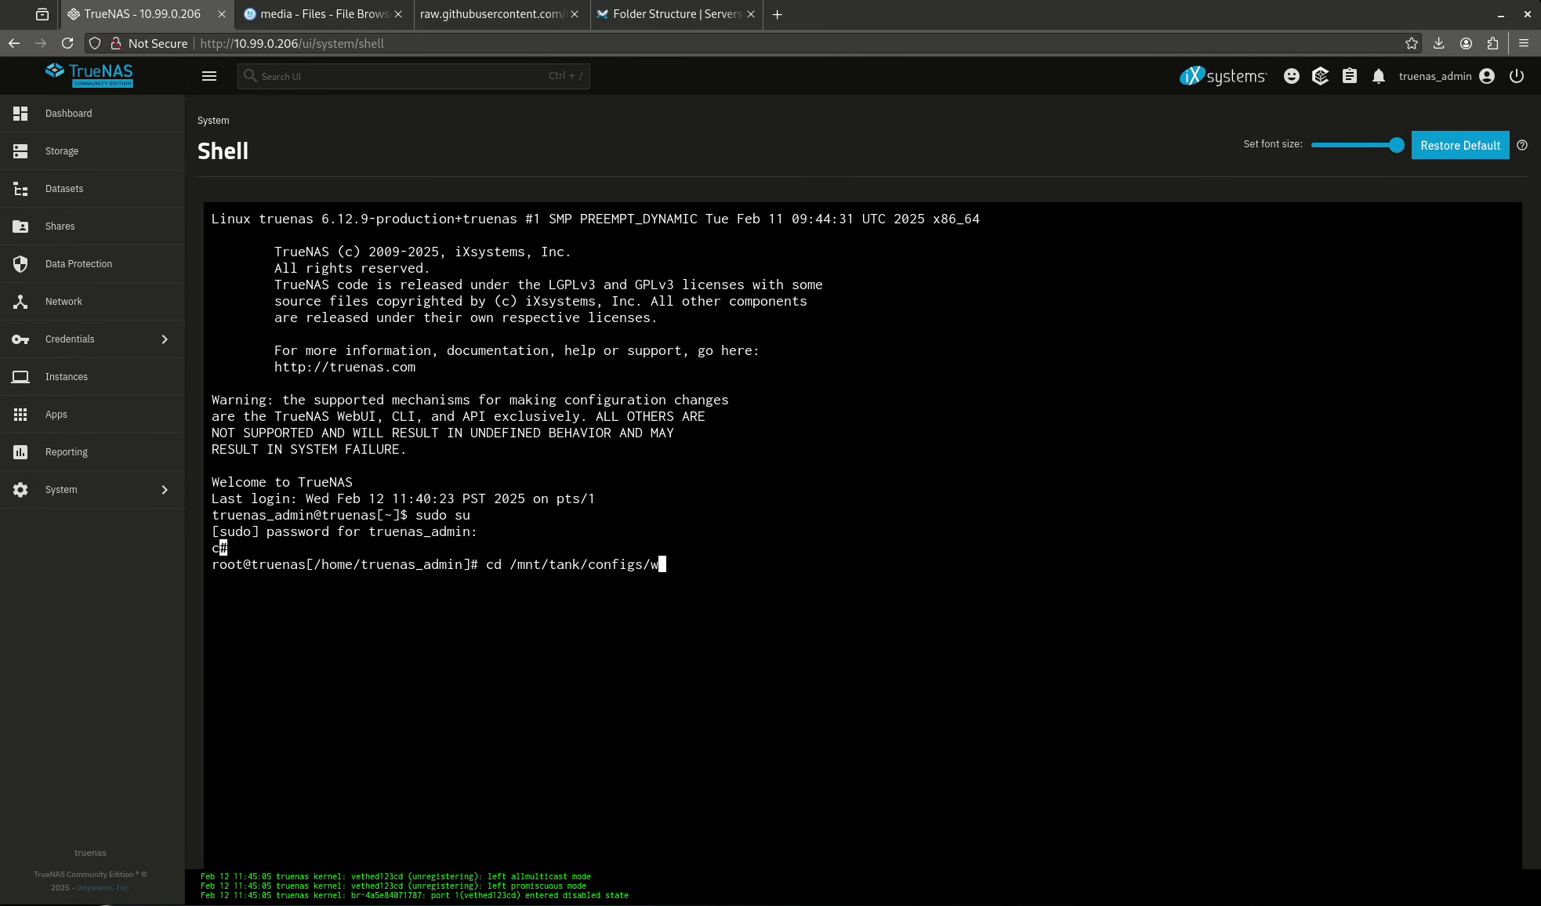
pyautogui.press('Tab')
pyautogui.press('Return')
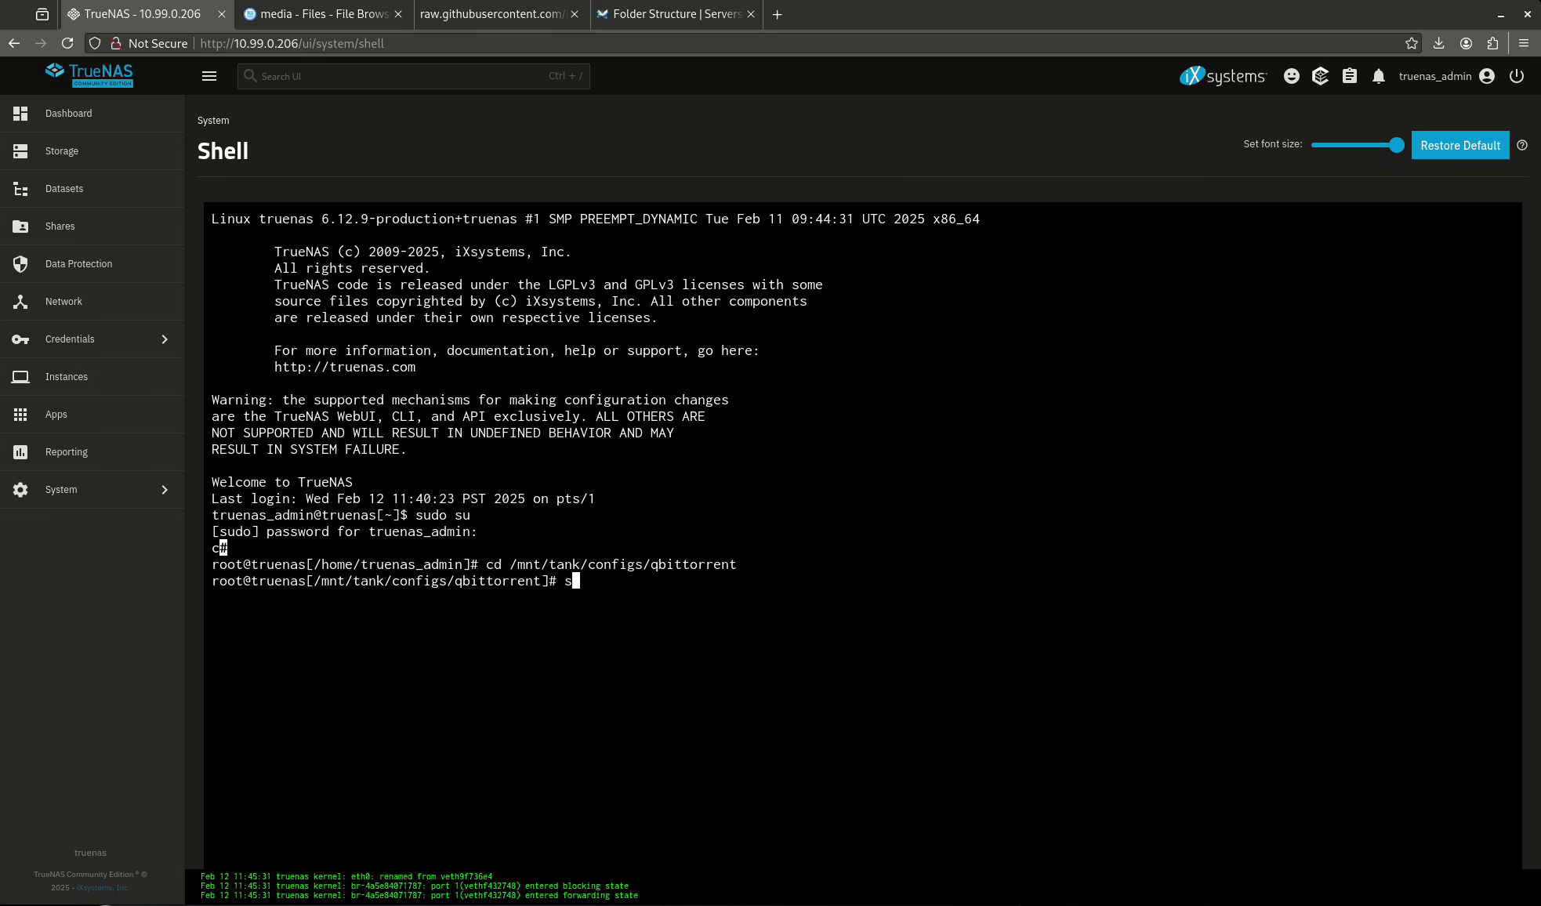
pyautogui.write('ls -l')
pyautogui.press('Return')
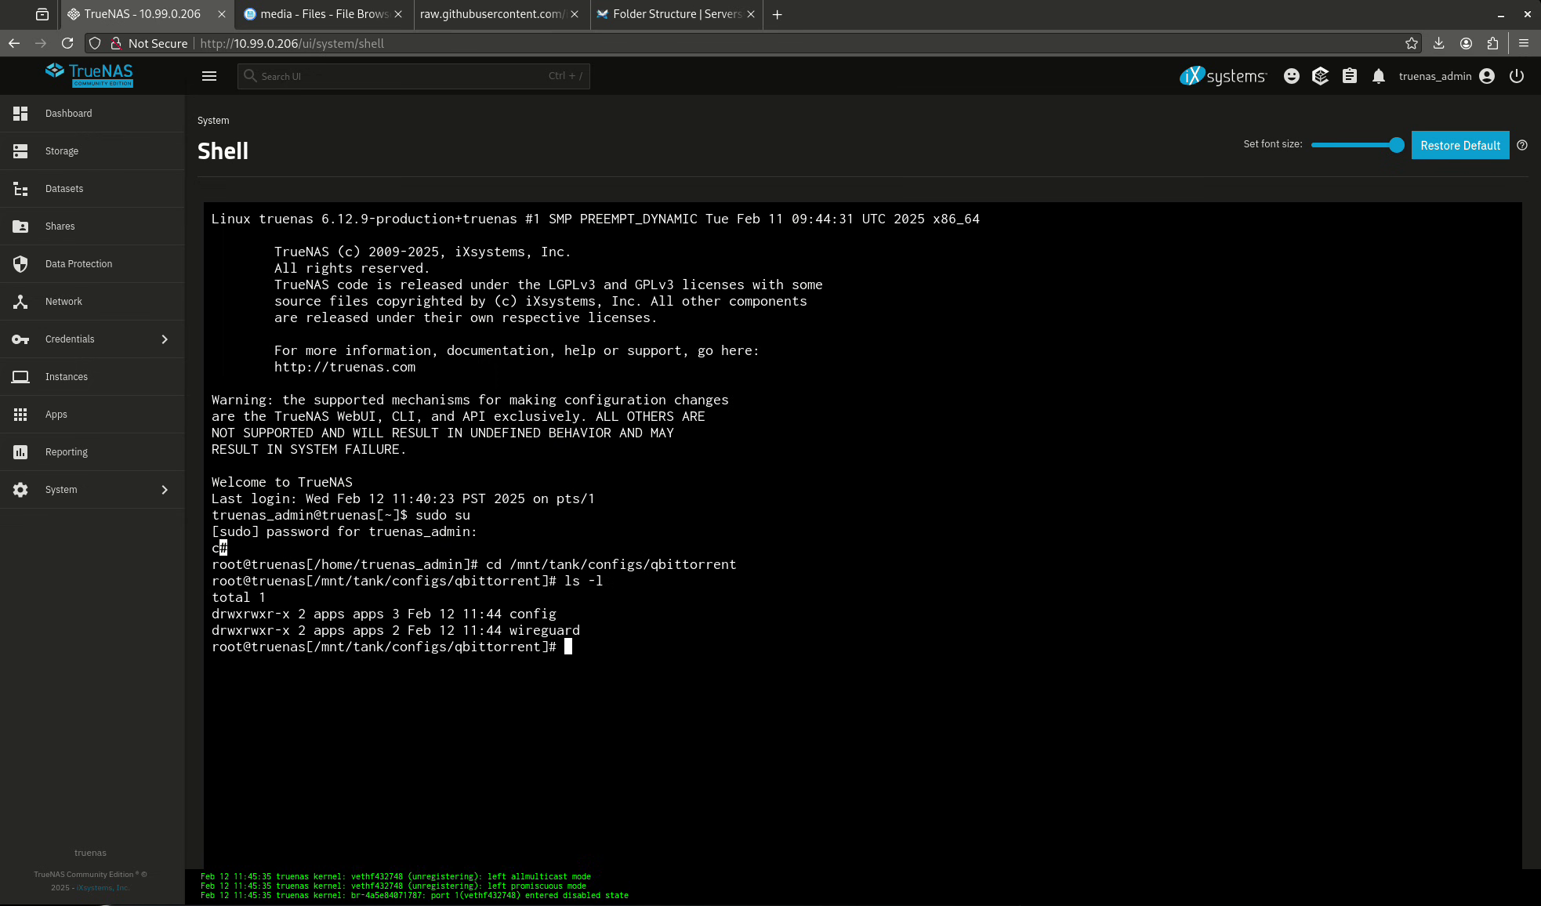
pyautogui.write('cd wirw')
pyautogui.press('BackSpace')
pyautogui.press('Tab')
pyautogui.press('Return')
pyautogui.write('nano wg0')
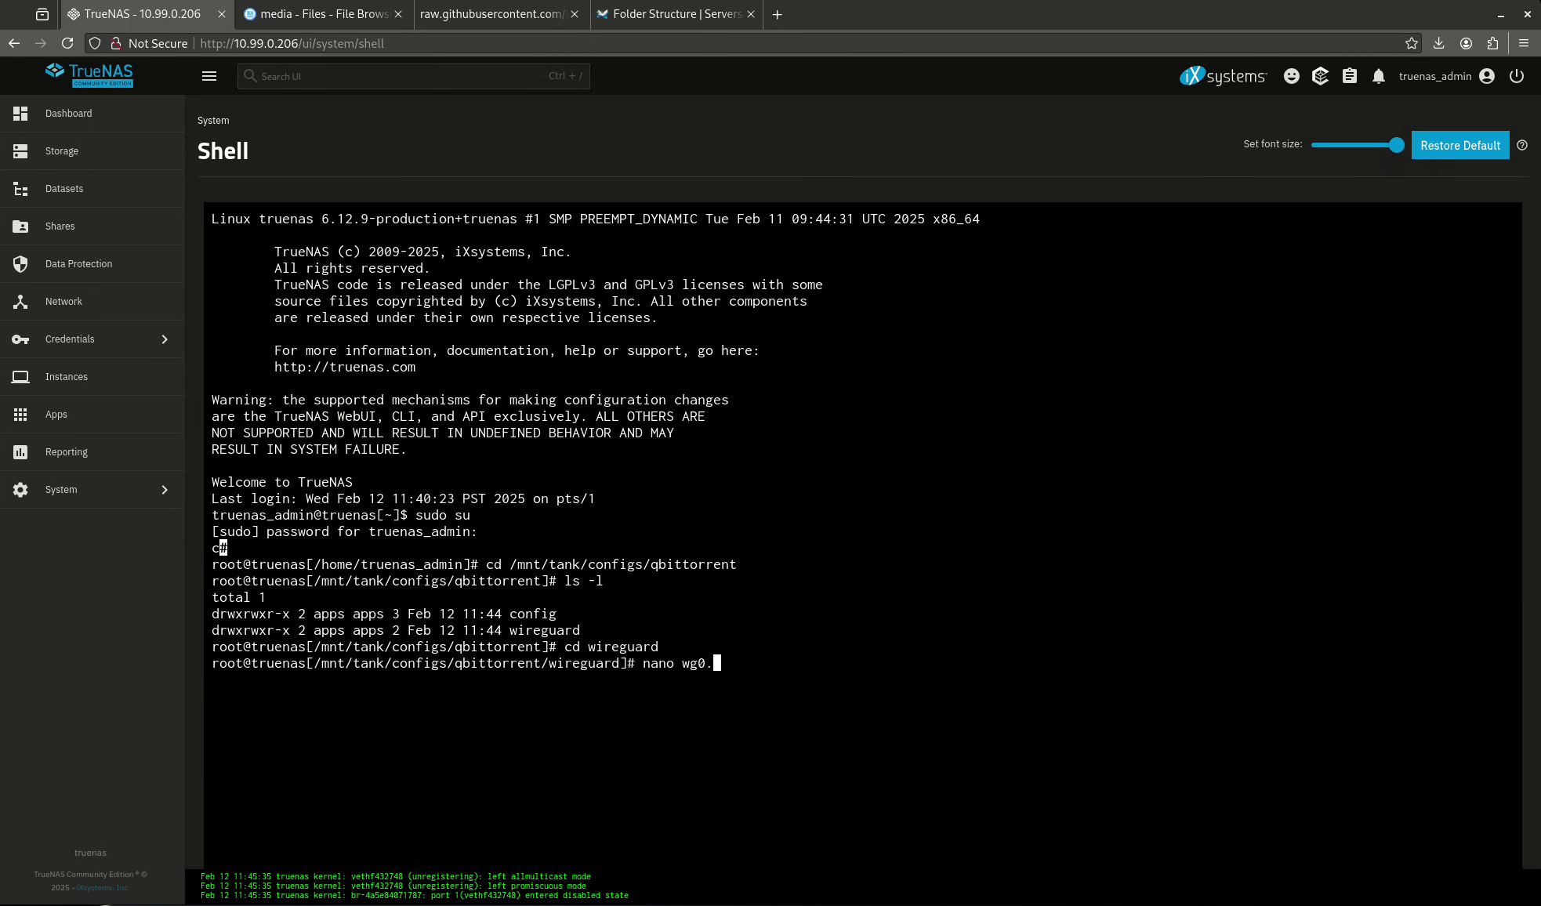
pyautogui.write('.conf')
pyautogui.press('Return')
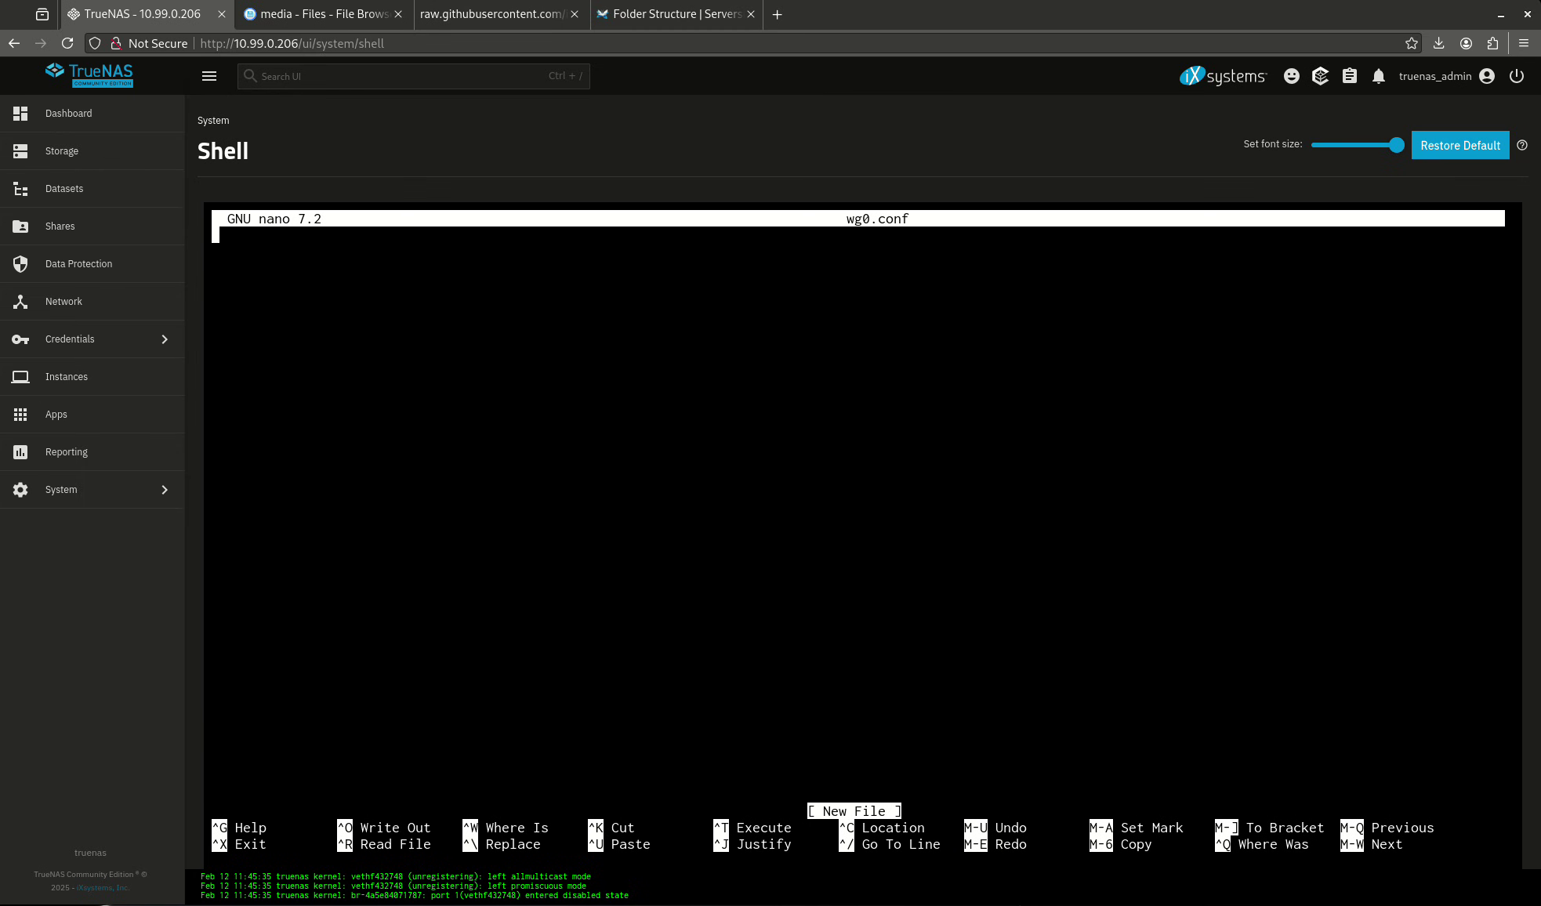
pyautogui.hotkey('ctrl', 'x')
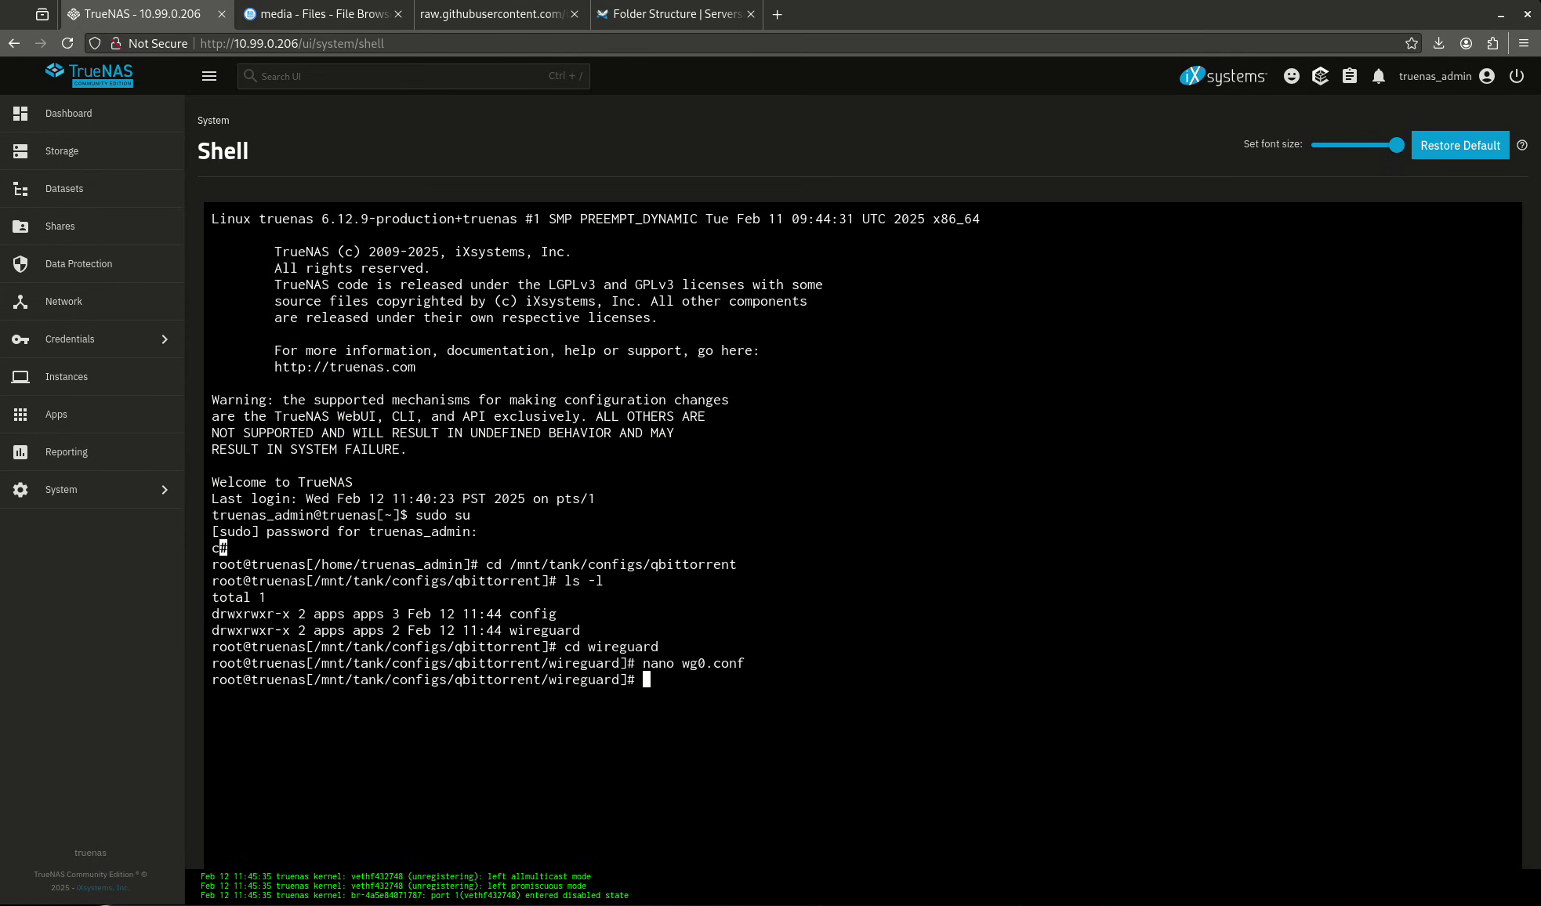
pyautogui.click(59, 412)
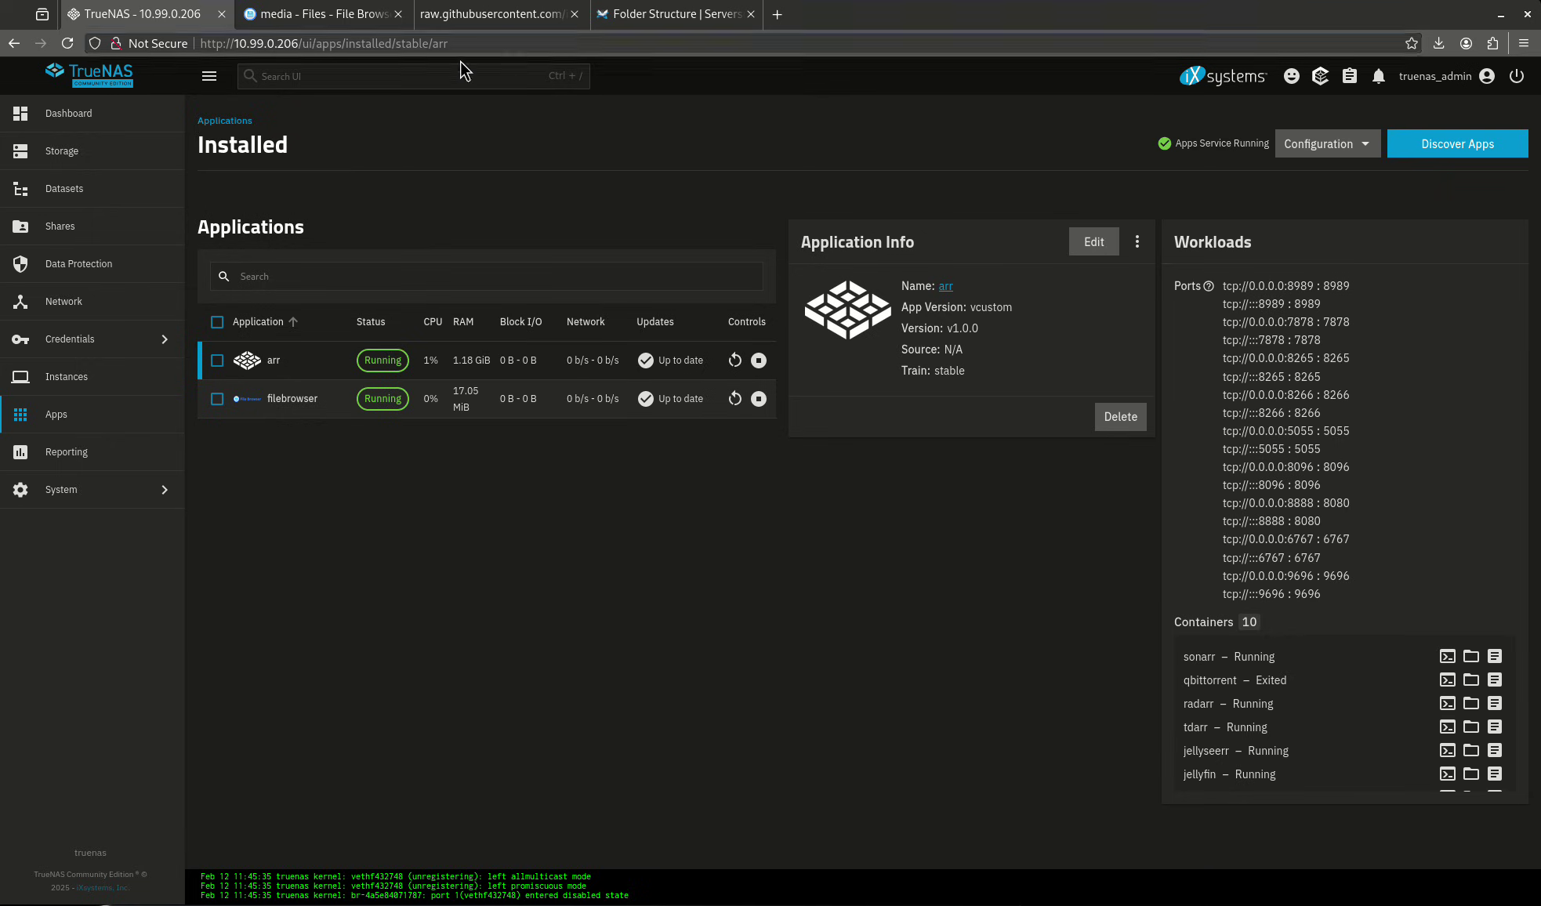
# - Load Sonarr at 10.99.0.206:8989 in a new tab, then close that tab
pyautogui.click(775, 16)
pyautogui.write('10.99.0')
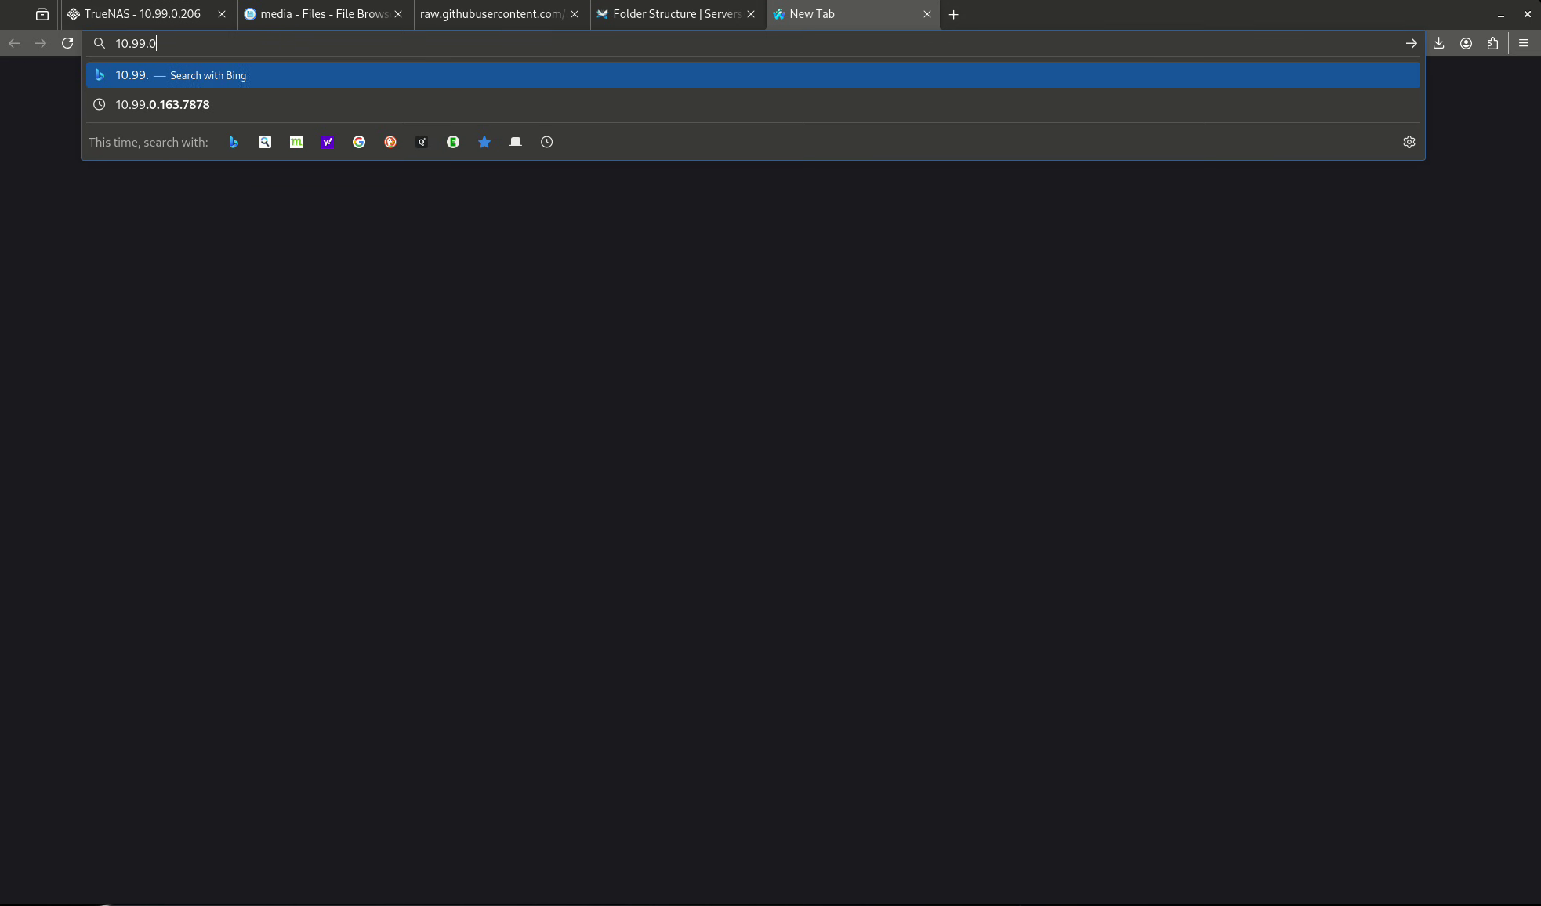
pyautogui.write('.206:8989/')
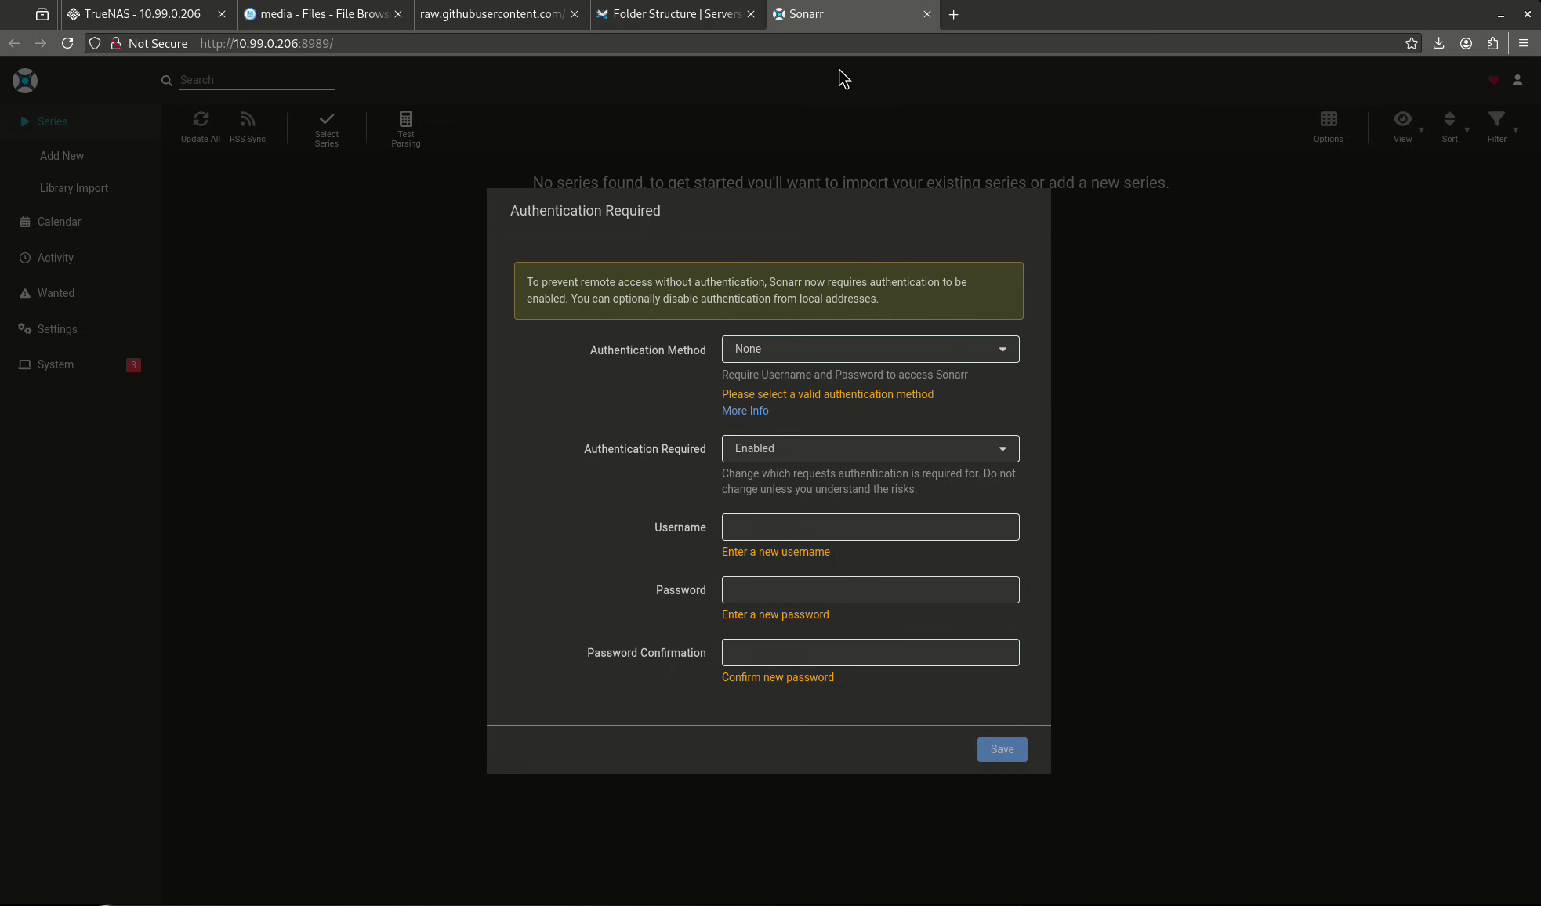
pyautogui.click(927, 14)
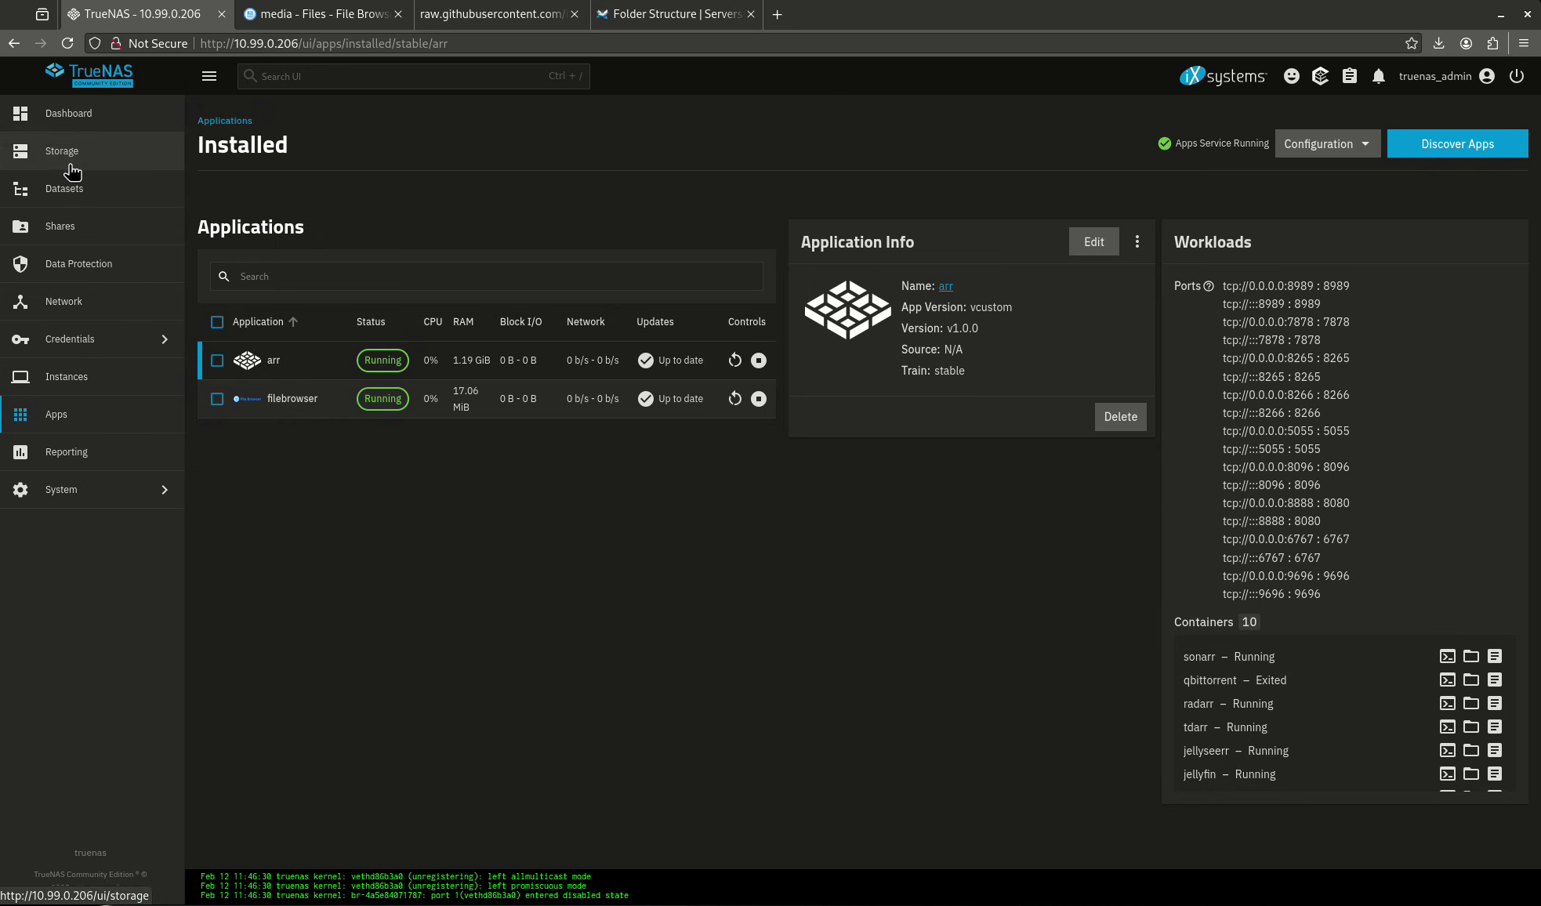
# - Show tank's datasets under Storage and expand configs to list its ten child datasets
pyautogui.click(114, 155)
pyautogui.click(105, 192)
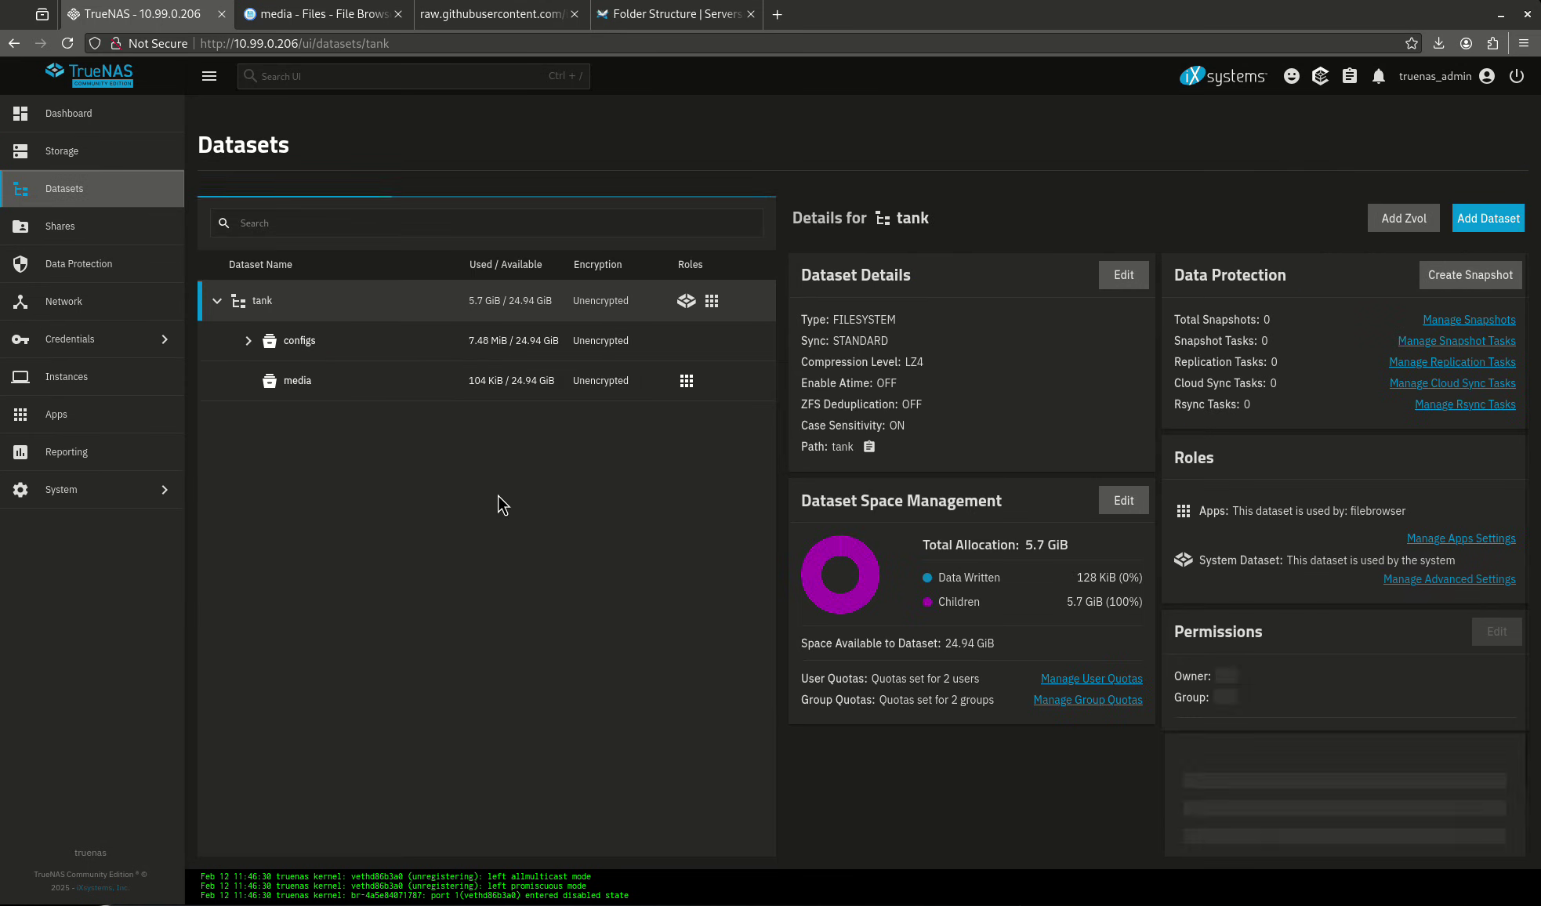
pyautogui.click(248, 340)
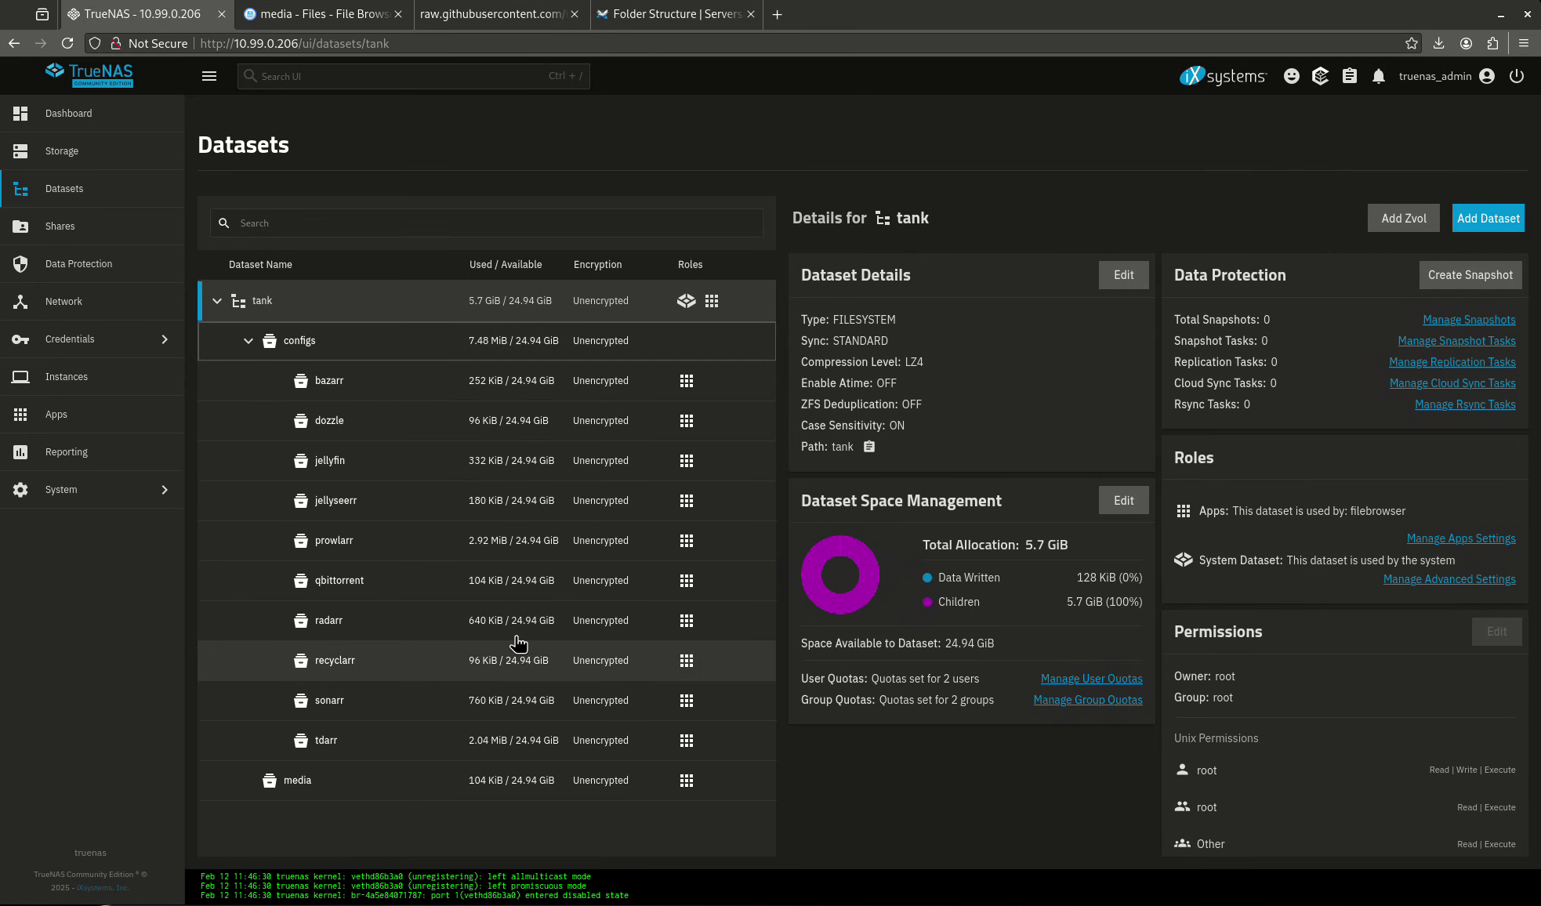